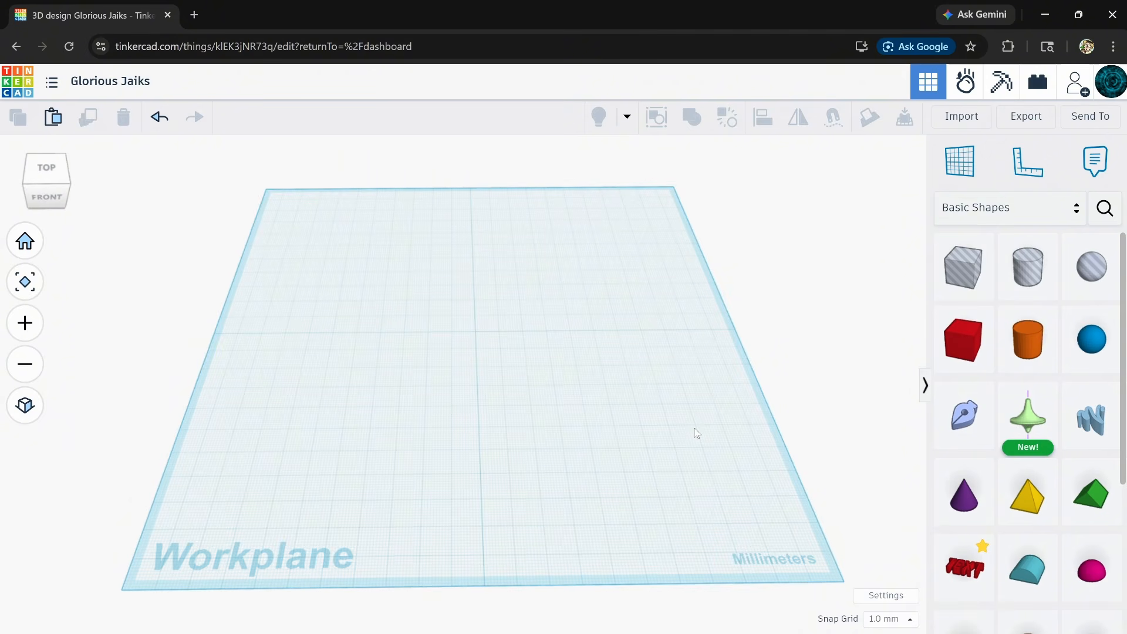
right_drag(697, 433, 707, 479)
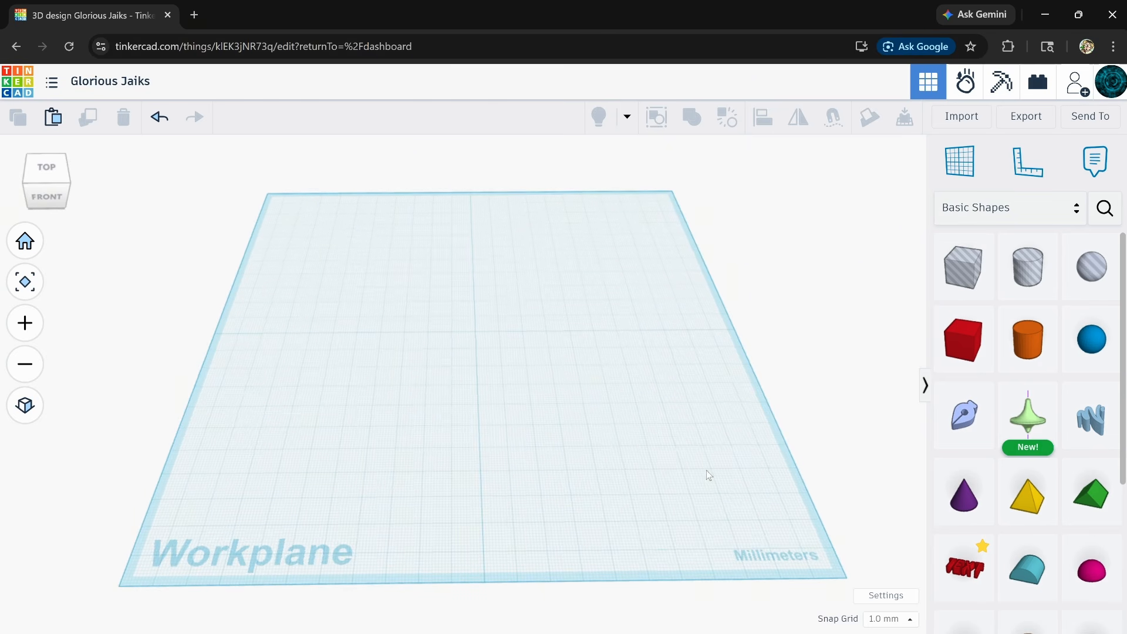
right_drag(704, 465, 688, 445)
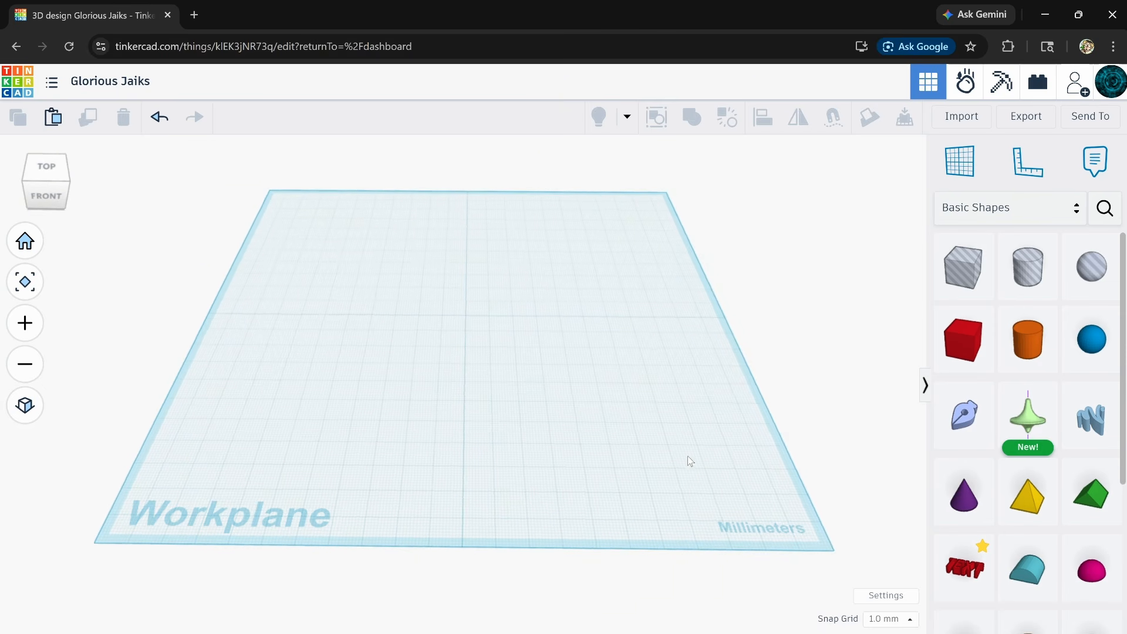
right_drag(674, 485, 679, 489)
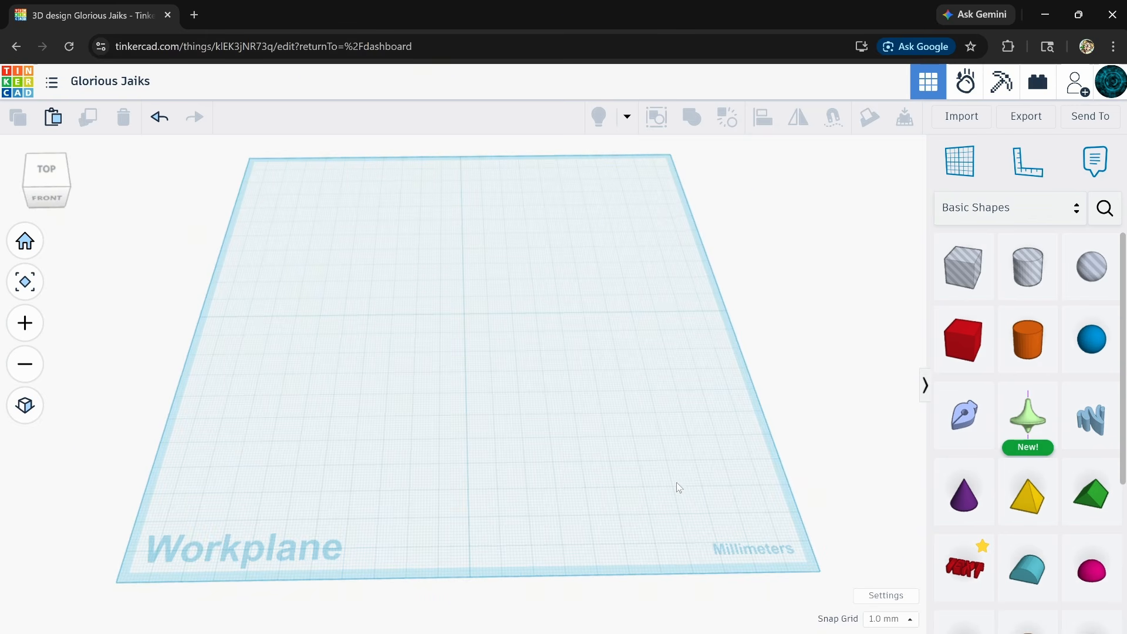
right_drag(679, 486, 671, 470)
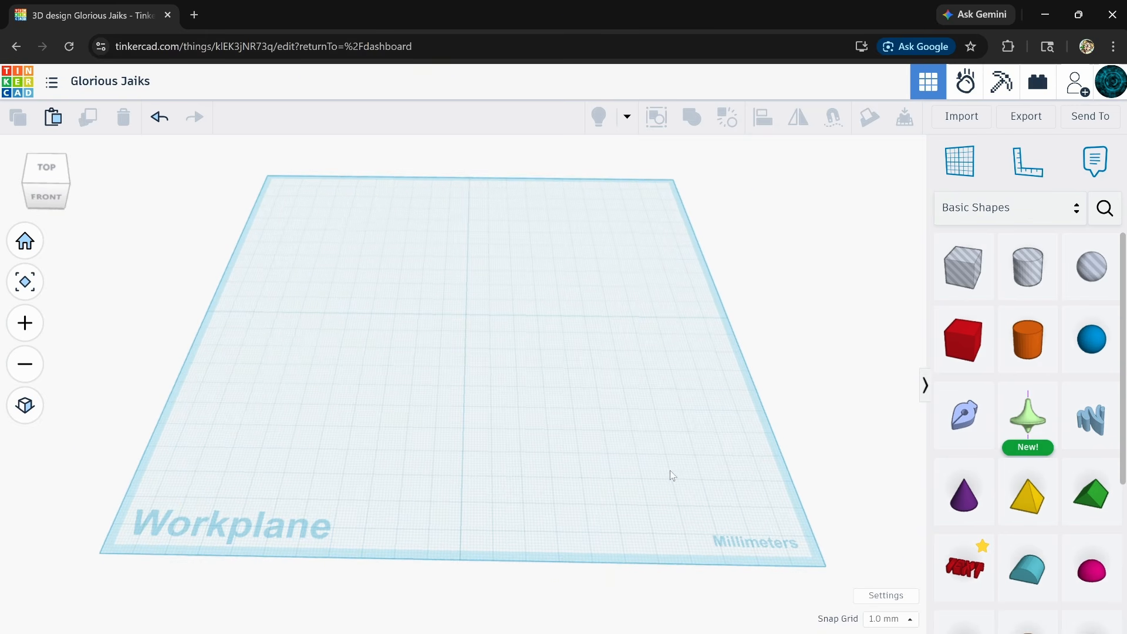
mouse_move(643, 463)
middle_down()
mouse_move(641, 486)
mouse_move(637, 463)
middle_up()
right_drag(627, 491, 628, 475)
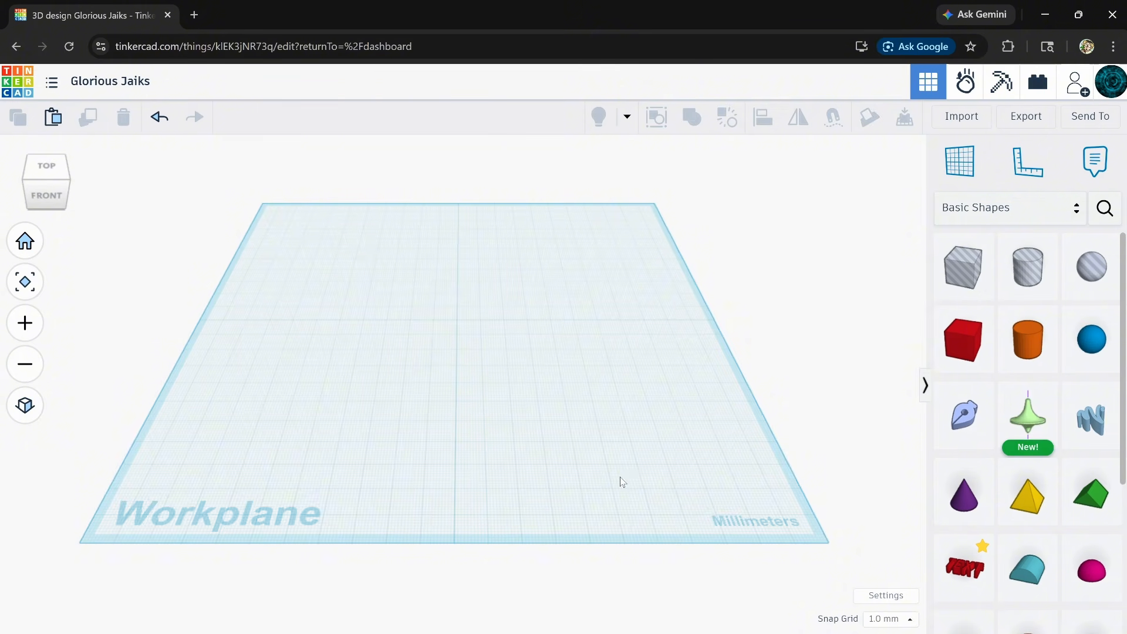
mouse_move(668, 420)
right_down()
mouse_move(660, 410)
mouse_move(669, 405)
mouse_move(679, 433)
mouse_move(662, 427)
mouse_move(669, 410)
mouse_move(662, 435)
mouse_move(646, 418)
right_up()
right_drag(591, 447, 594, 459)
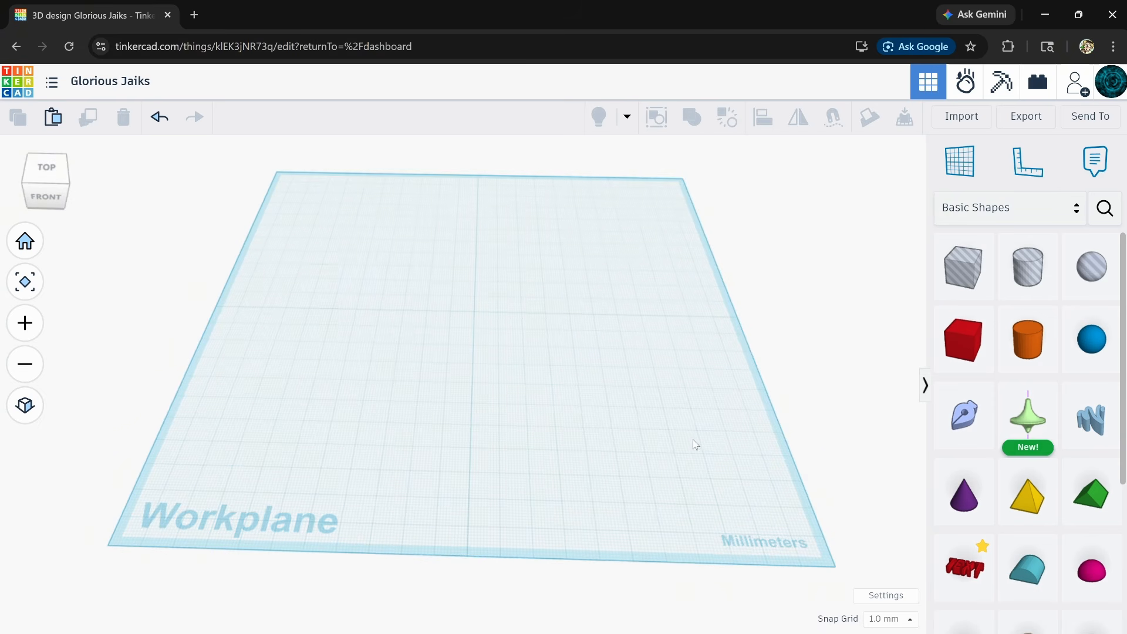
middle_drag(690, 445, 643, 503)
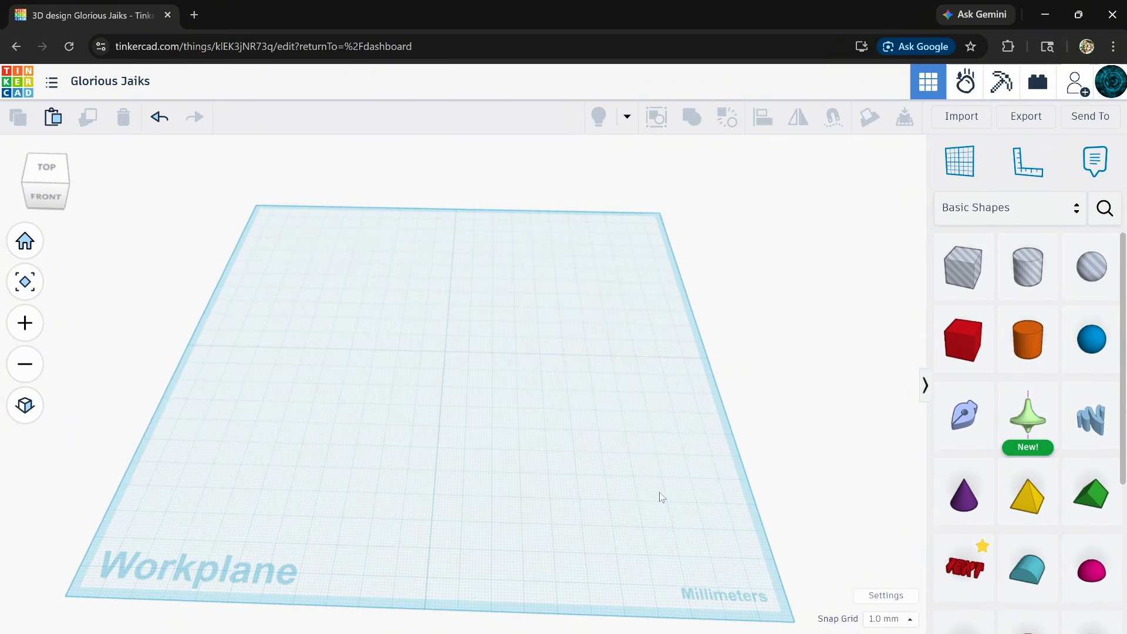
right_drag(649, 516, 650, 489)
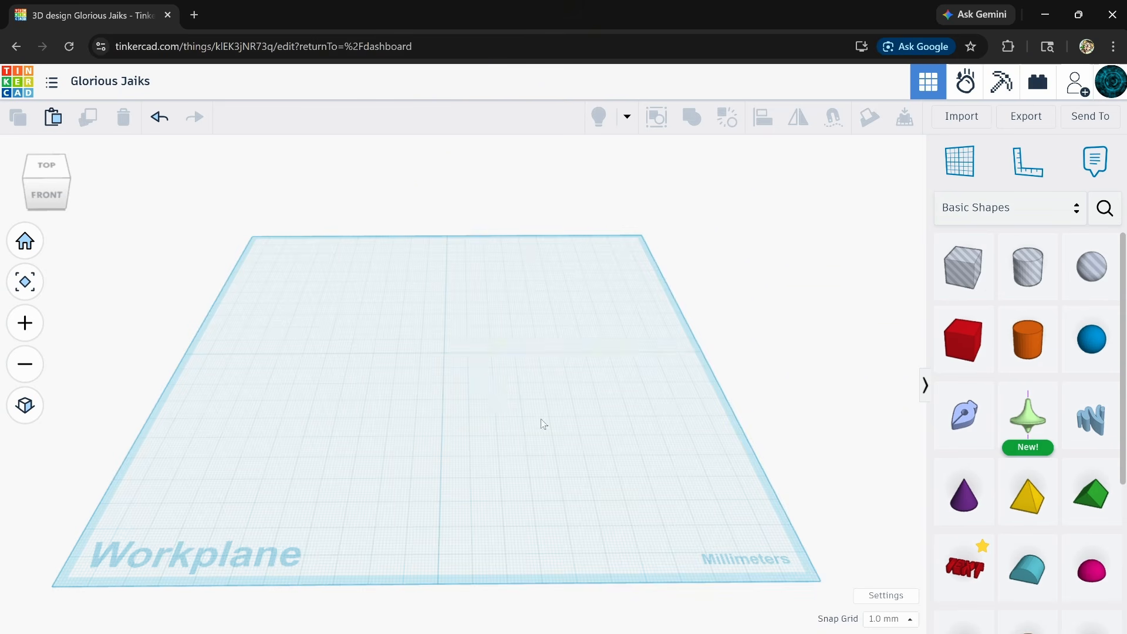
right_drag(544, 424, 499, 404)
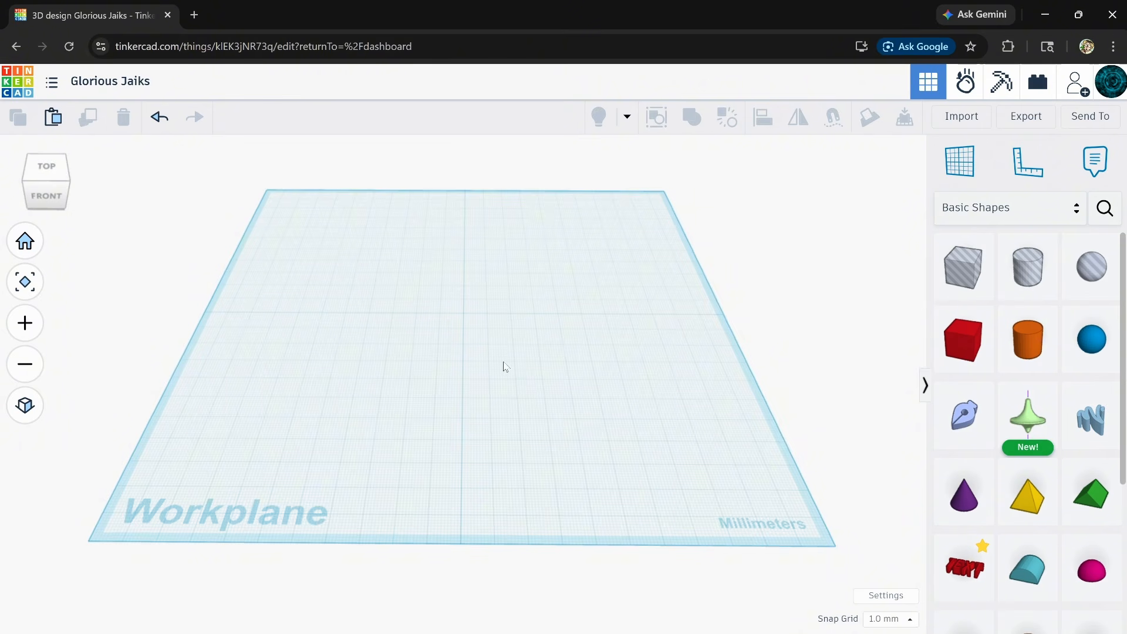
right_drag(519, 345, 479, 410)
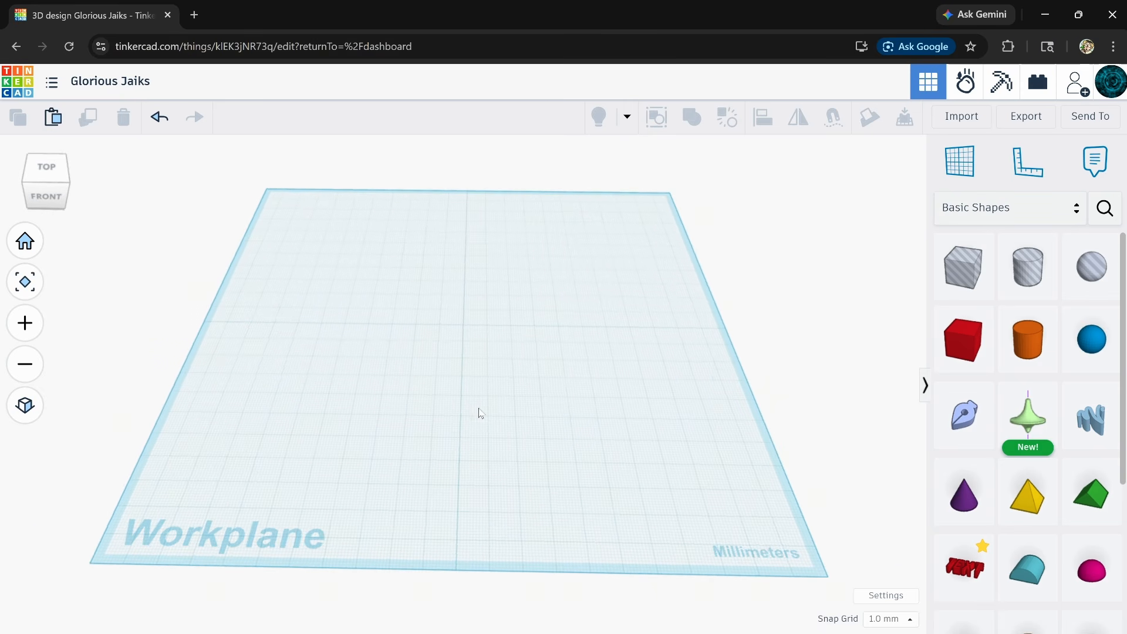
right_drag(464, 454, 704, 457)
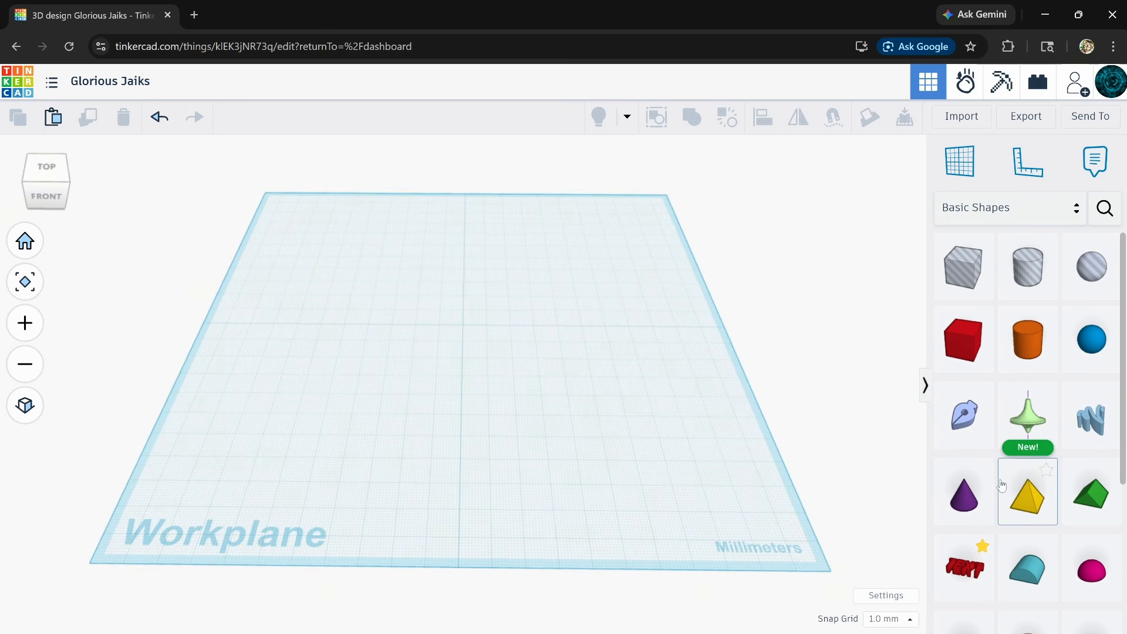
Step: Place a four-sided yellow pyramid from the basic shapes near the centre of the workplane
scroll(1001, 485, down, 4)
scroll(1002, 485, up, 4)
scroll(1002, 485, down, 1)
drag(1028, 506, 465, 338)
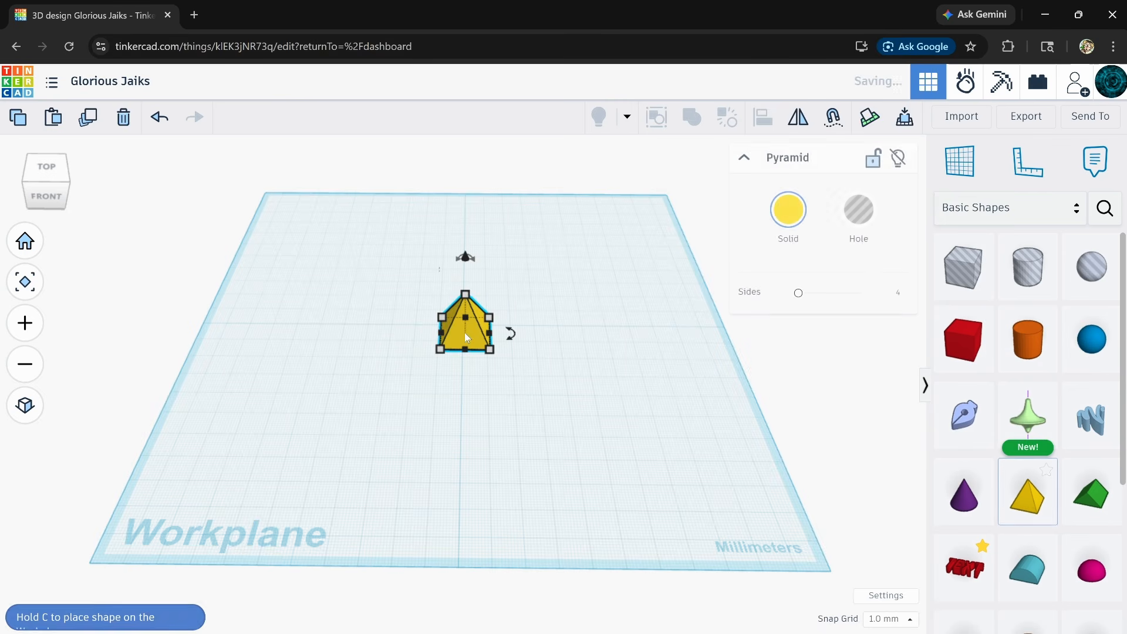
scroll(454, 314, up, 5)
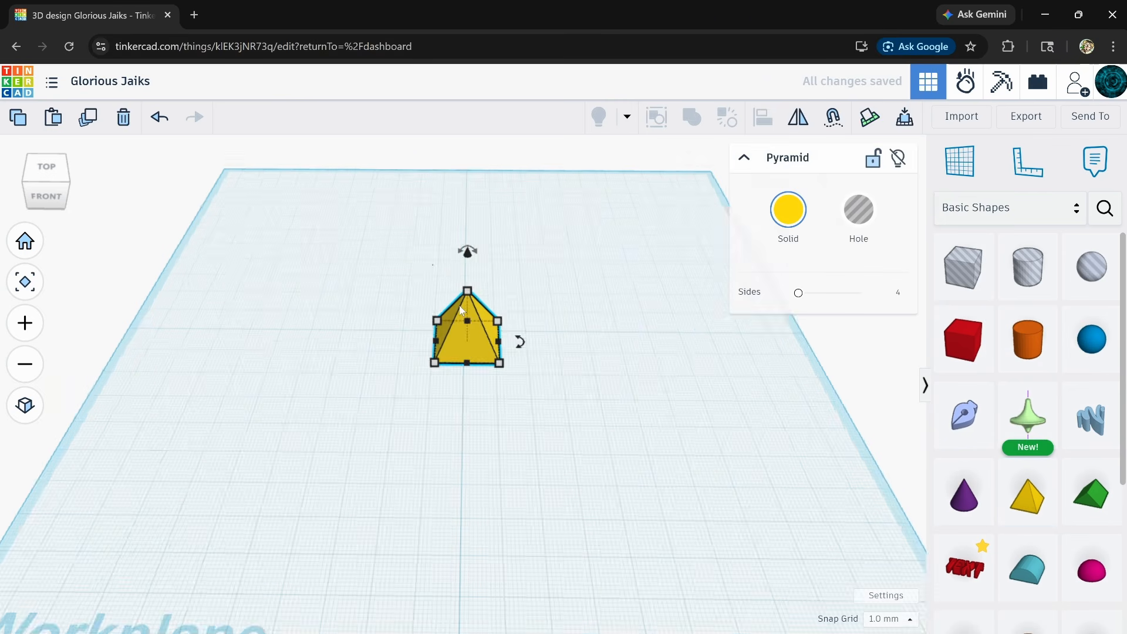
Step: Stretch the pyramid upward to a height of 51 mm
drag(480, 272, 481, 207)
scroll(610, 378, down, 3)
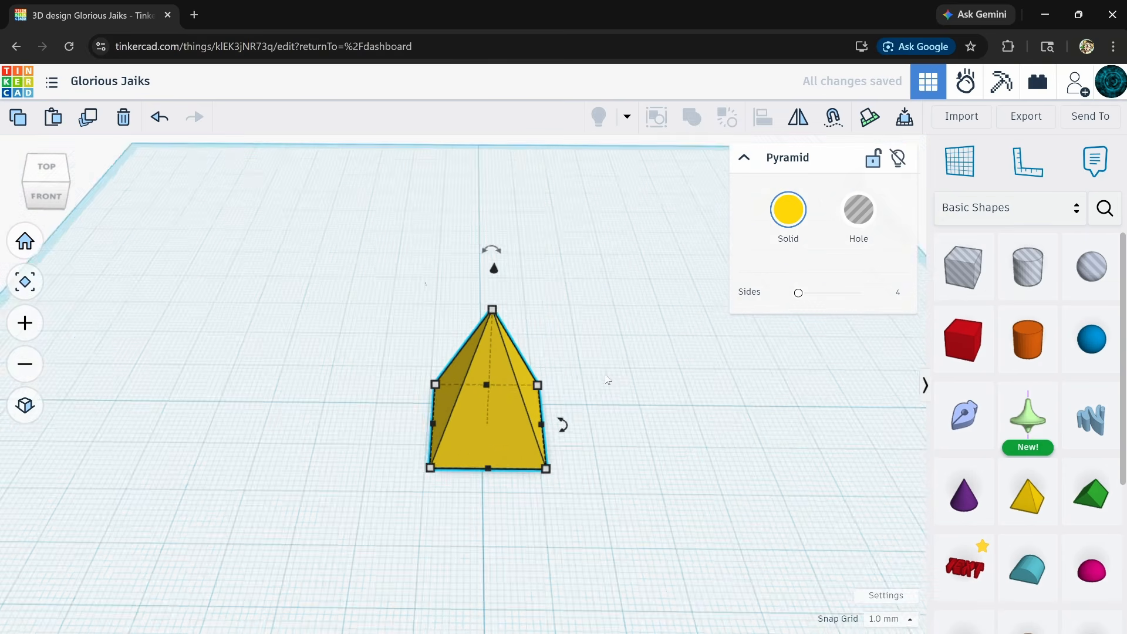
right_drag(607, 417, 556, 312)
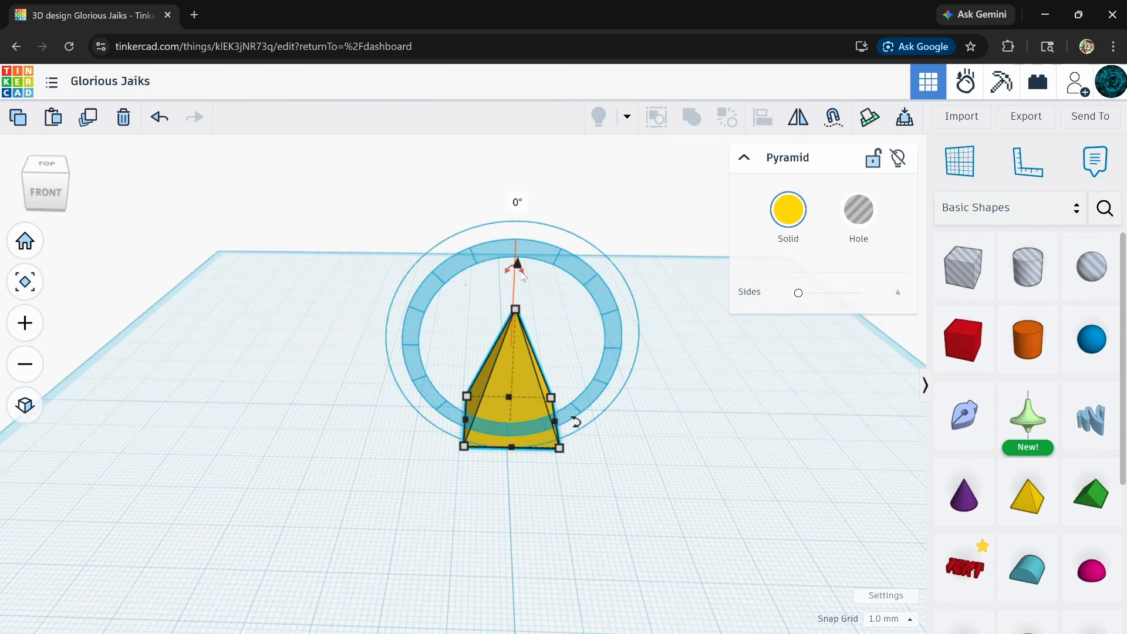
drag(516, 259, 559, 194)
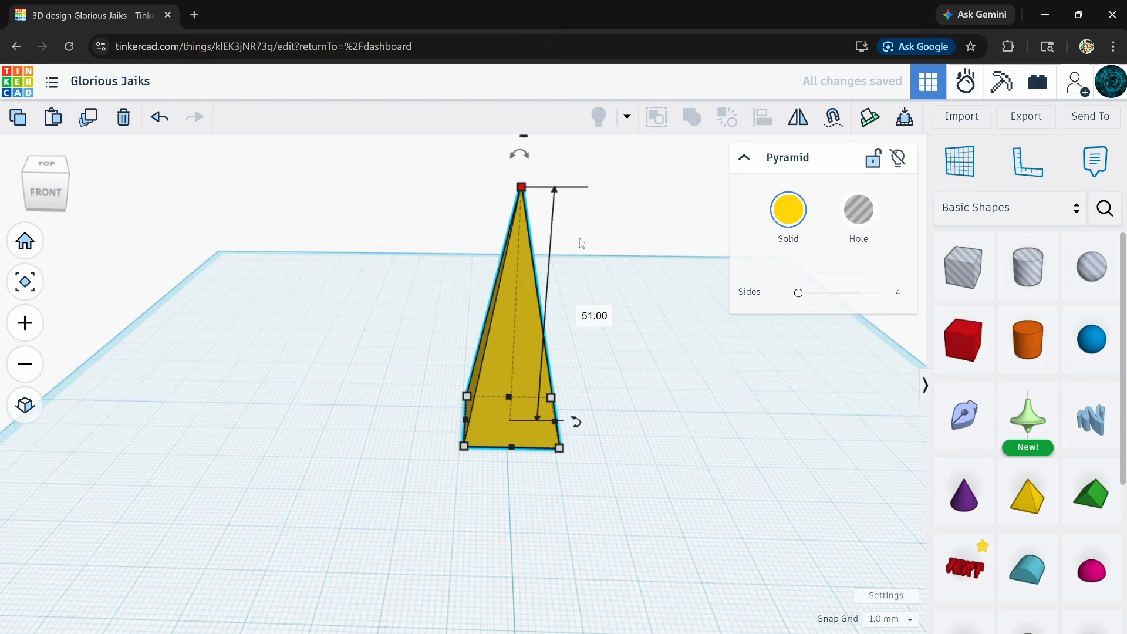
Step: Add a box hole, enlarge it well beyond the pyramid's width, and raise it above the pyramid's base
drag(963, 267, 403, 495)
drag(551, 308, 548, 204)
drag(555, 261, 572, 174)
key(Left)
key(Left)
key(Left)
key(Left)
key(Left)
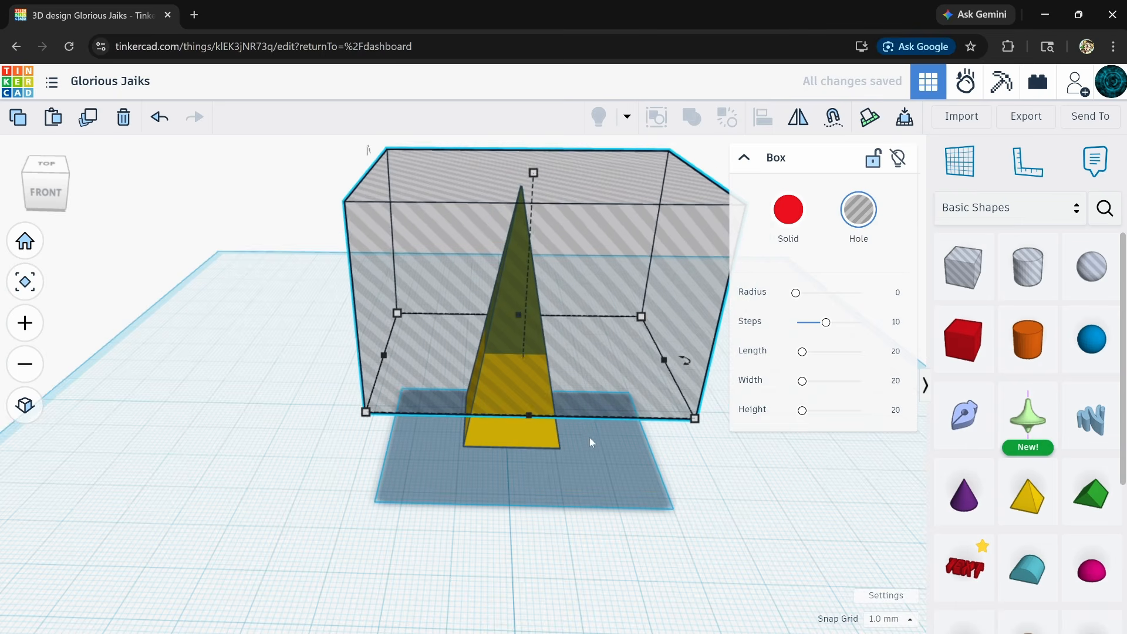
Step: Nudge the raised box hole sideways until it surrounds the pyramid's upper part on all sides
right_drag(590, 438, 343, 464)
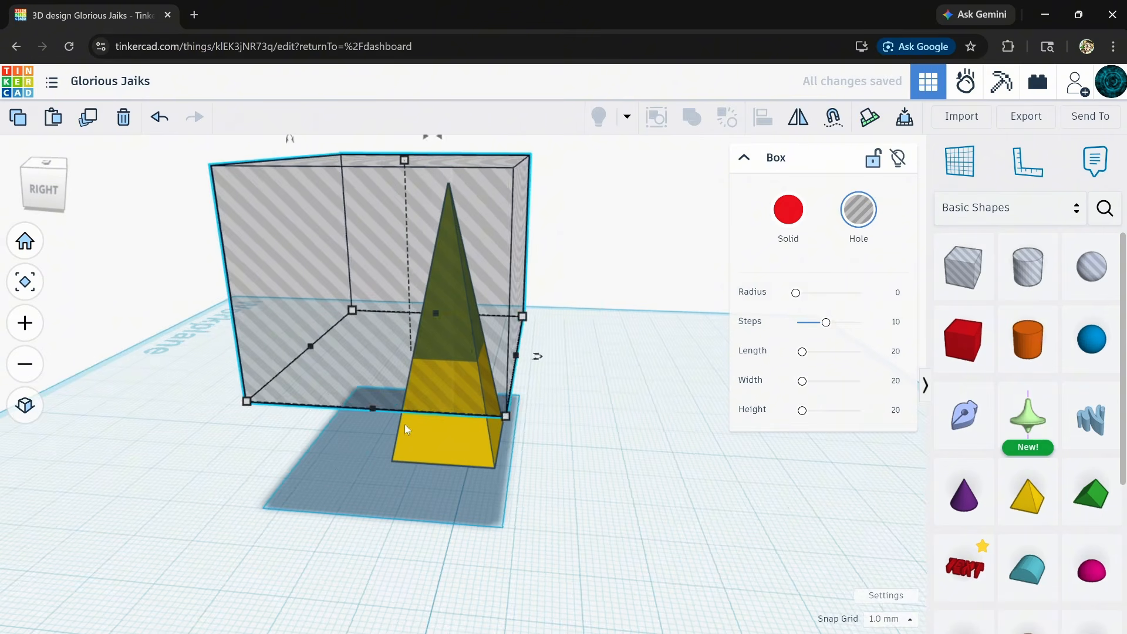
key(Right)
key(Right)
key(Right)
key(Right)
key(Right)
key(Right)
key(Left)
Step: Group the pyramid and the box hole as a union to cut off the pyramid's tip
right_drag(212, 358, 558, 459)
right_drag(635, 485, 611, 465)
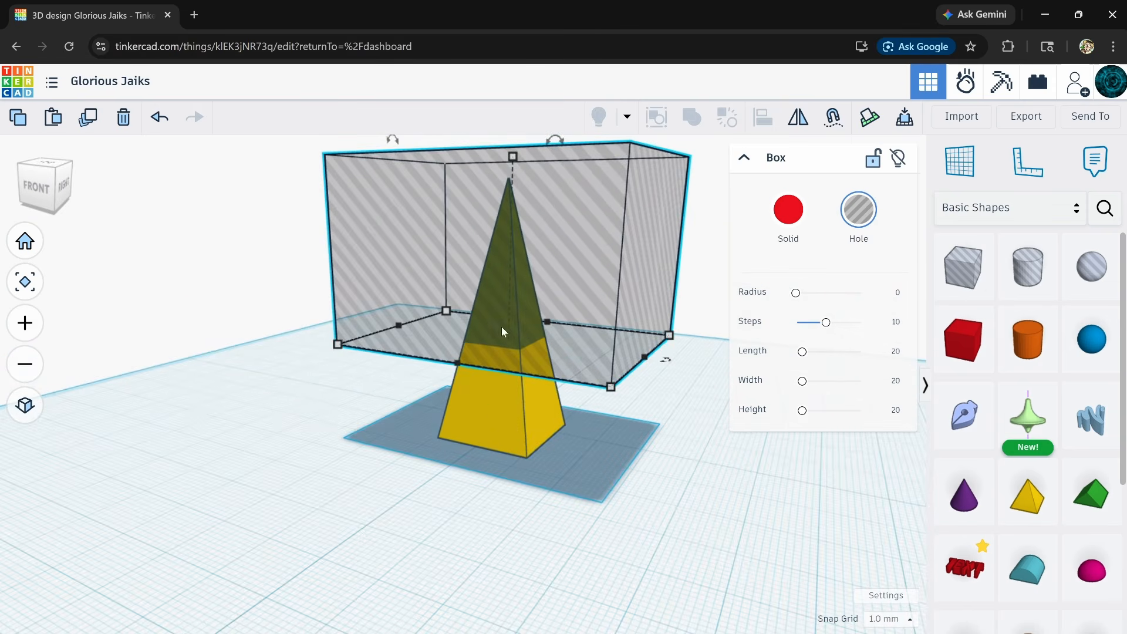
drag(568, 501, 498, 298)
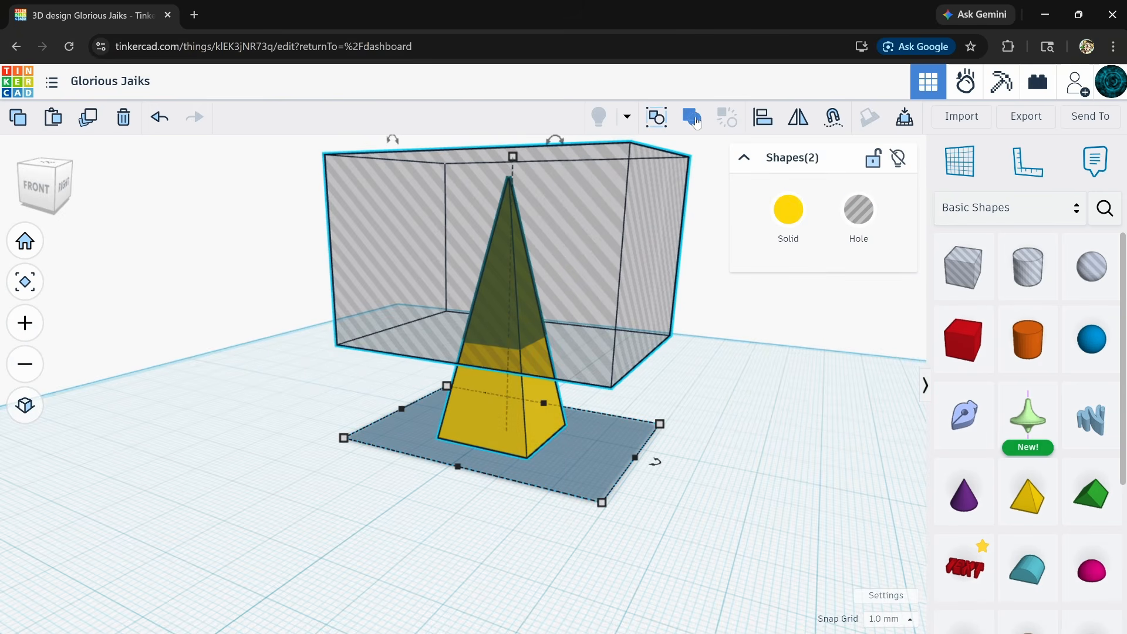
click(694, 119)
Step: Rotate the truncated pyramid 180° so its wide end faces up, and stretch it slightly taller
mouse_move(520, 316)
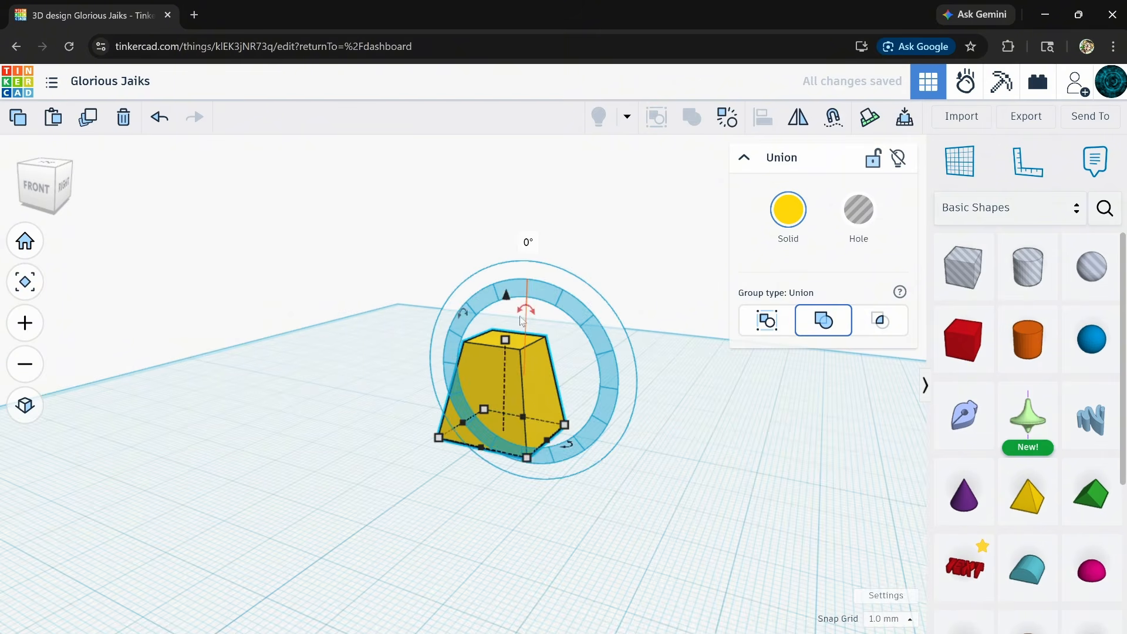
drag(520, 316, 526, 421)
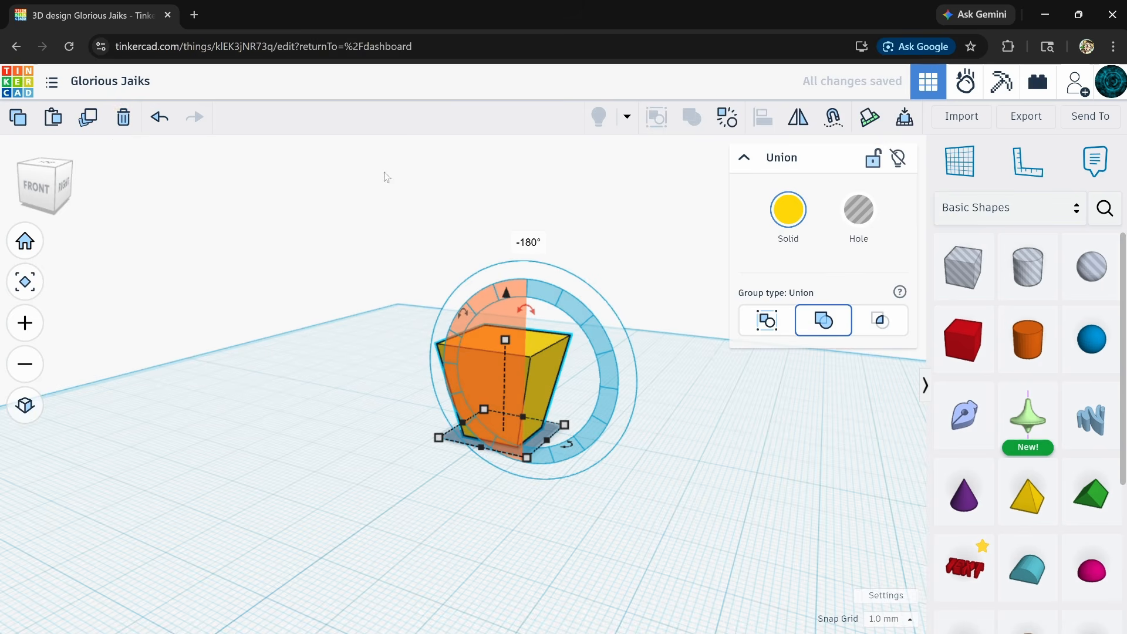
drag(505, 340, 513, 322)
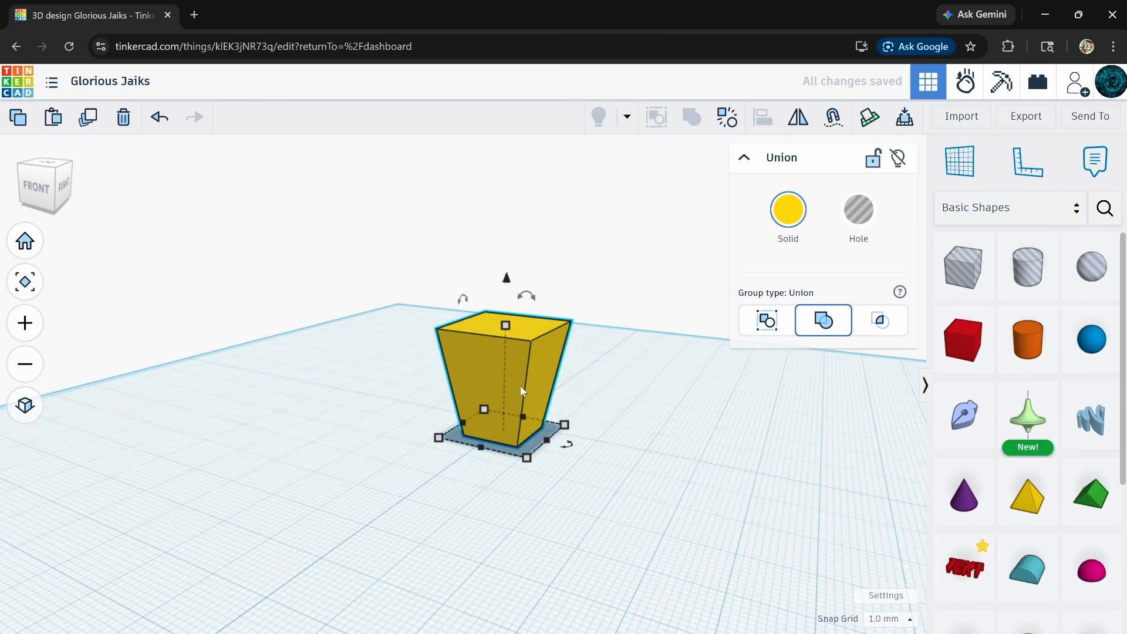
Step: Change the truncated pyramid's solid colour to a medium grey preset
right_drag(583, 404, 472, 456)
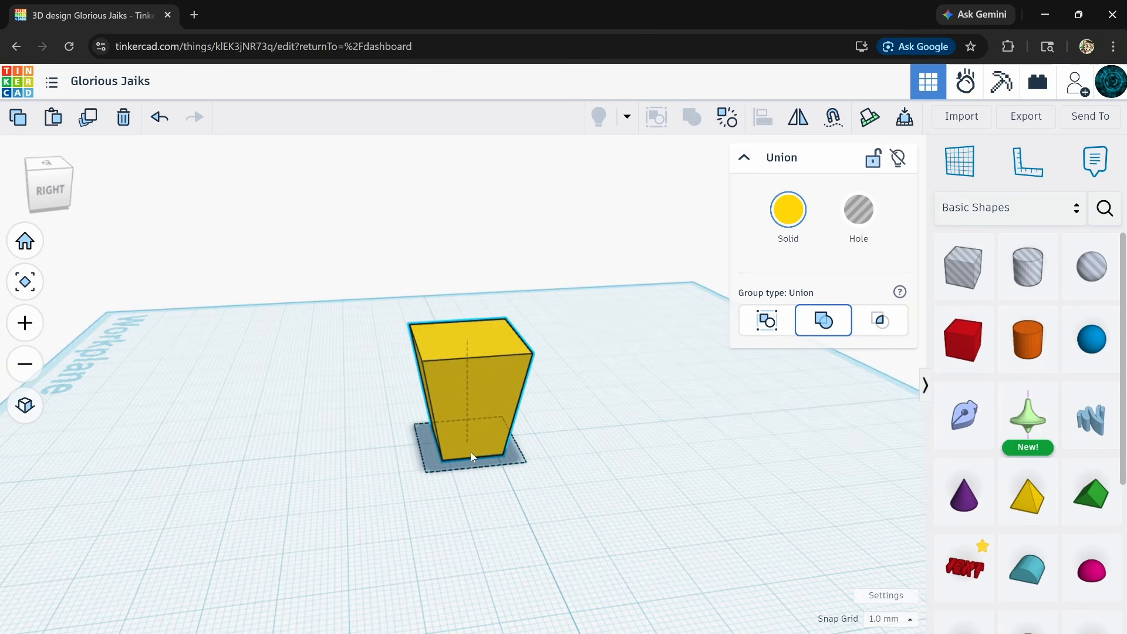
click(784, 211)
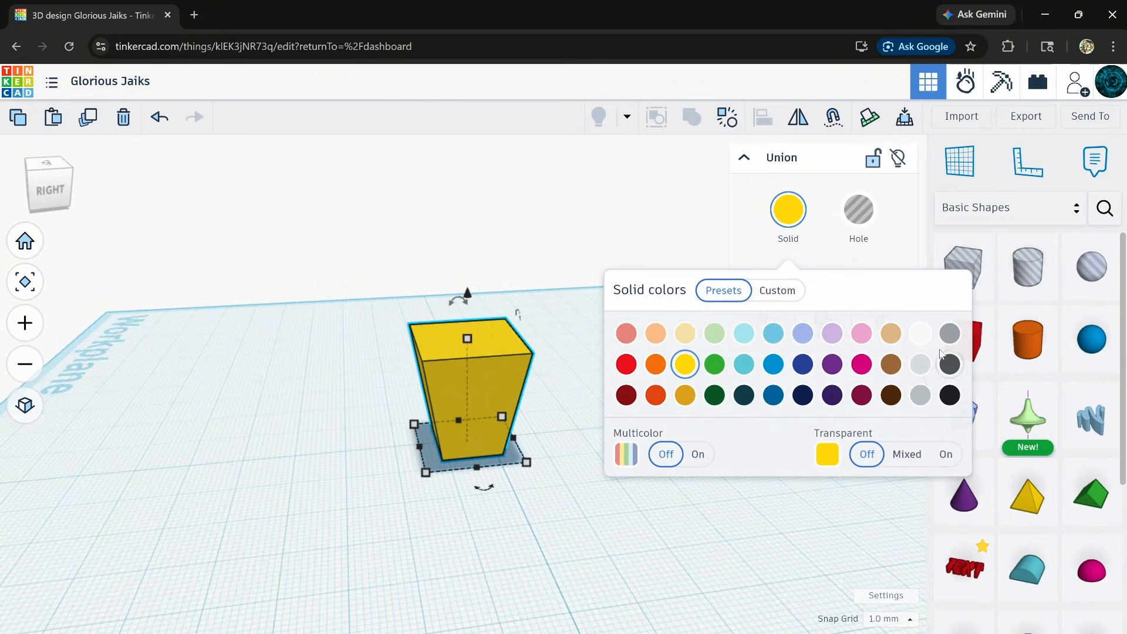
click(922, 395)
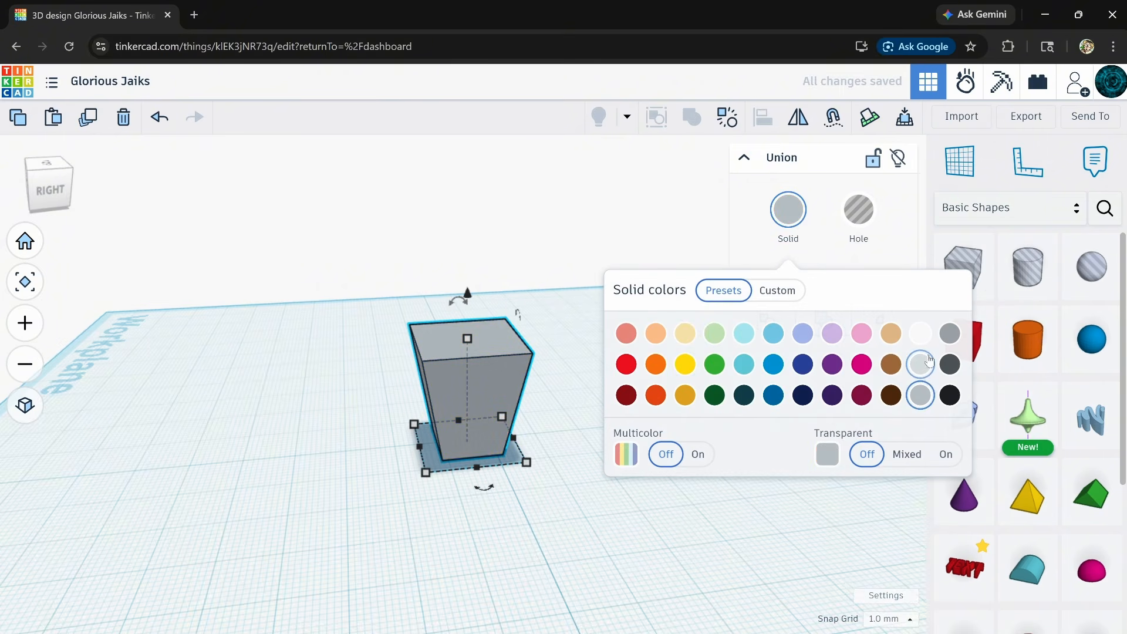
right_drag(355, 508, 445, 546)
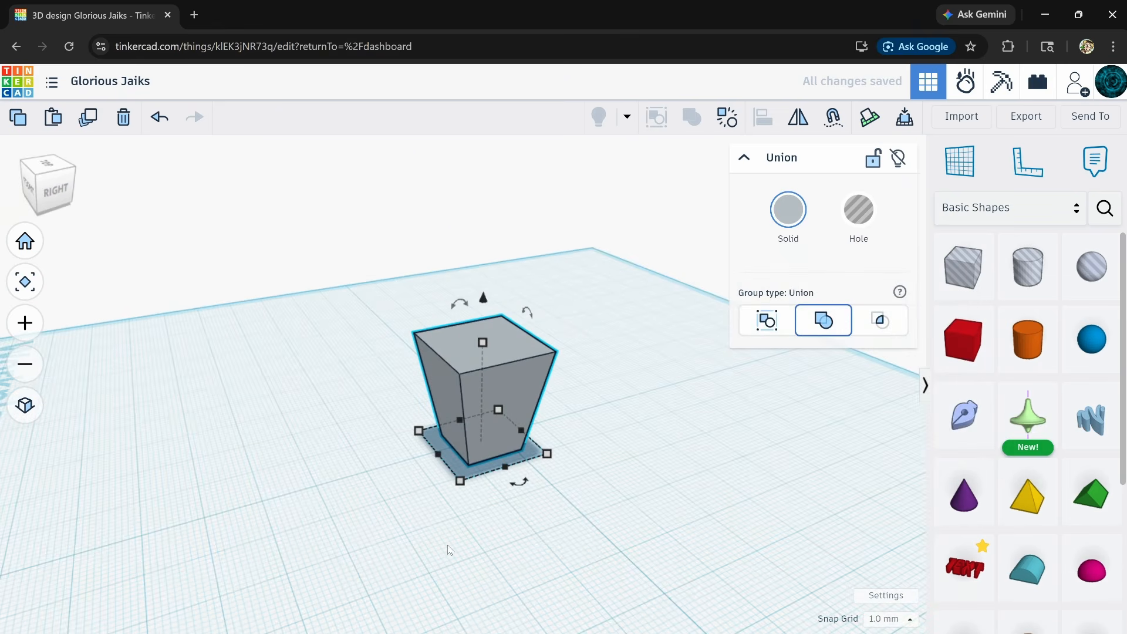
Step: Duplicate the grey tapered block in place and raise the copy slightly above the original
click(514, 487)
right_drag(511, 481, 451, 378)
click(452, 383)
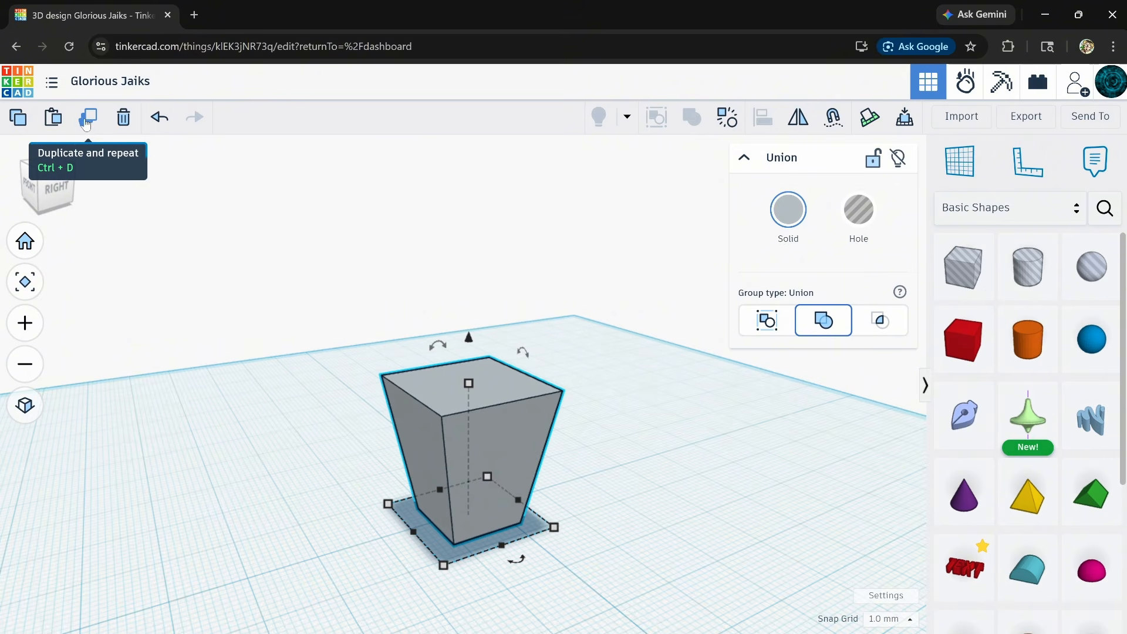
mouse_move(86, 122)
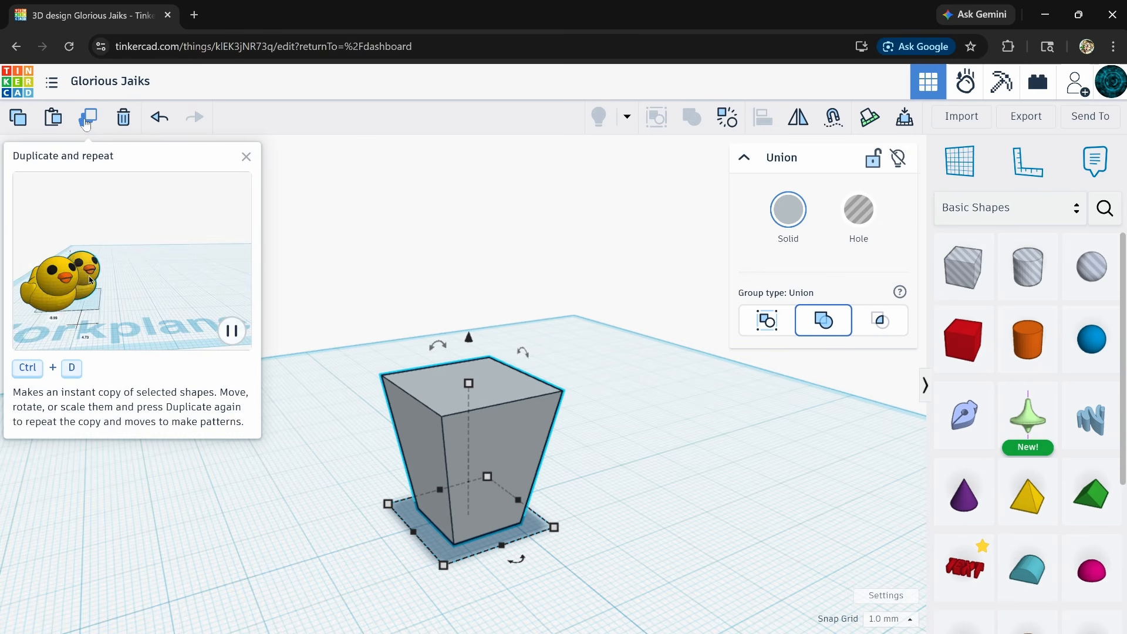
click(86, 122)
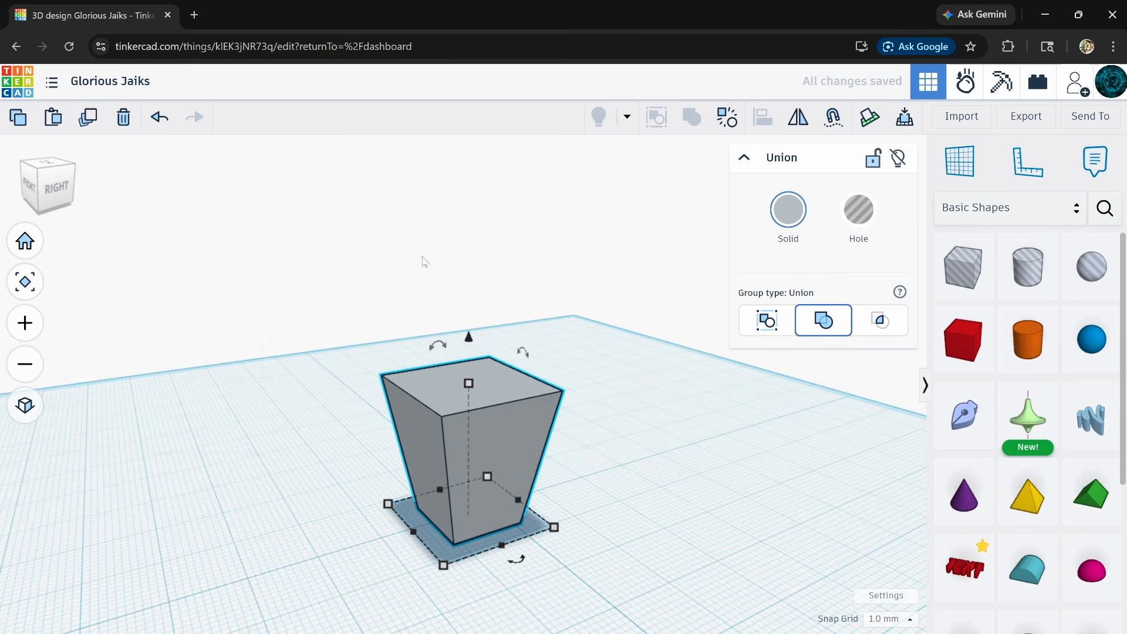
key(Up)
key(ctrl+Up)
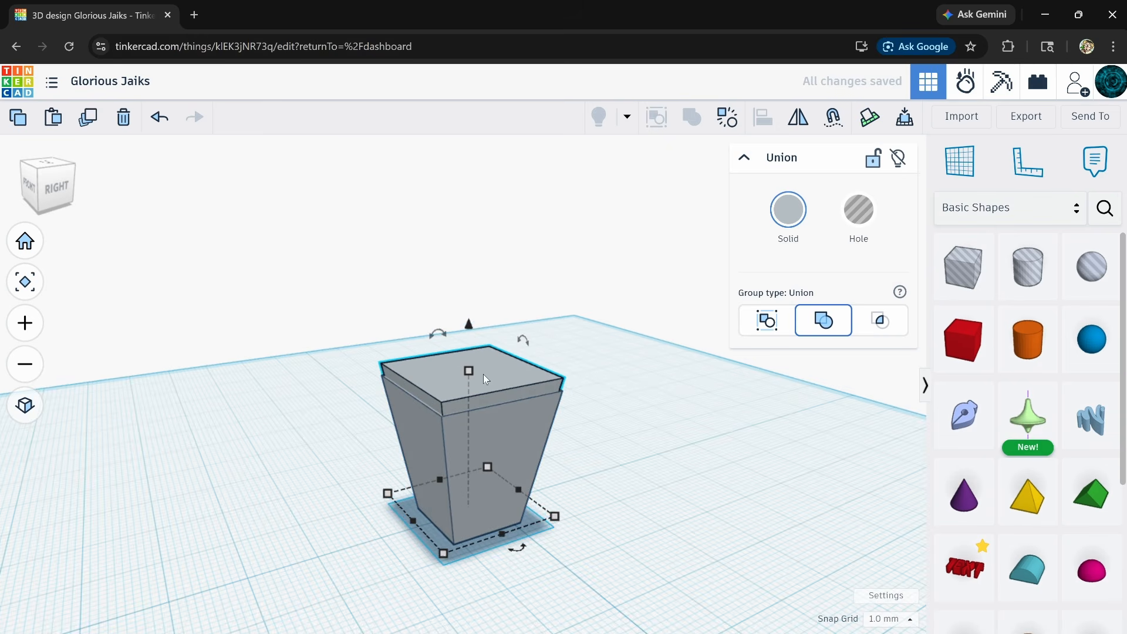
Step: Stretch the raised copy to a height of 25 mm and turn it into a hole
drag(469, 374, 469, 364)
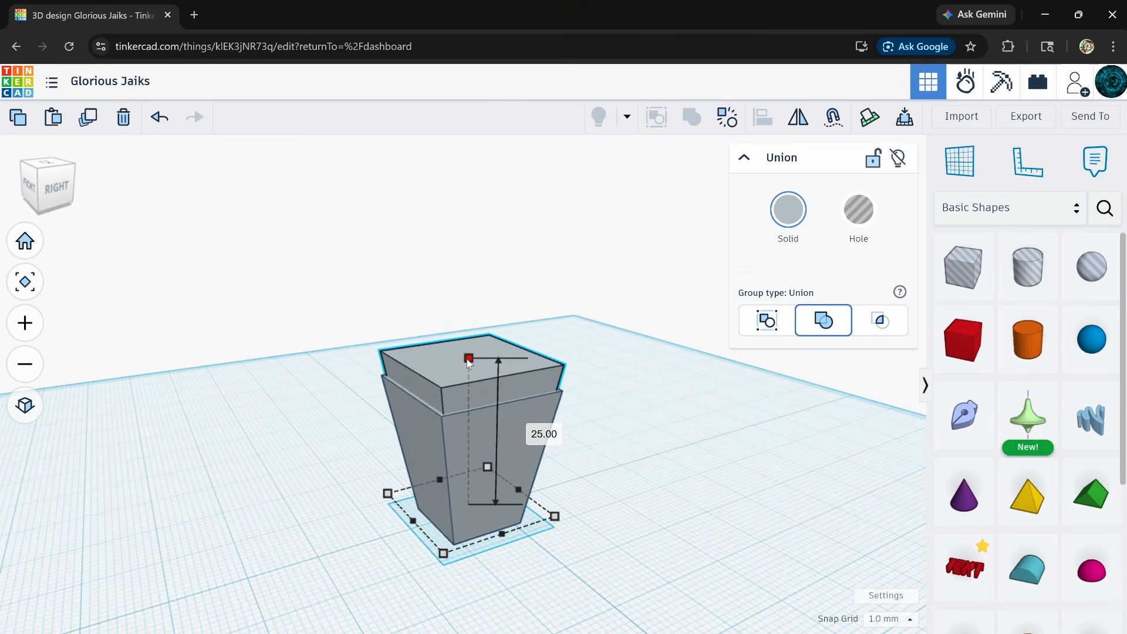
click(858, 209)
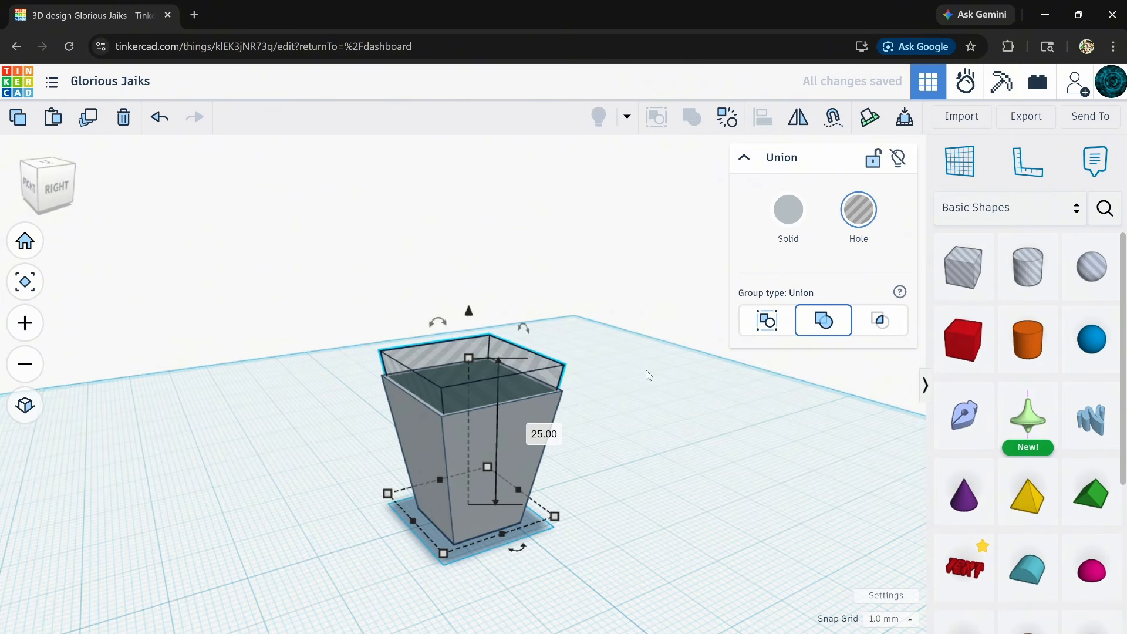
right_drag(649, 375, 565, 368)
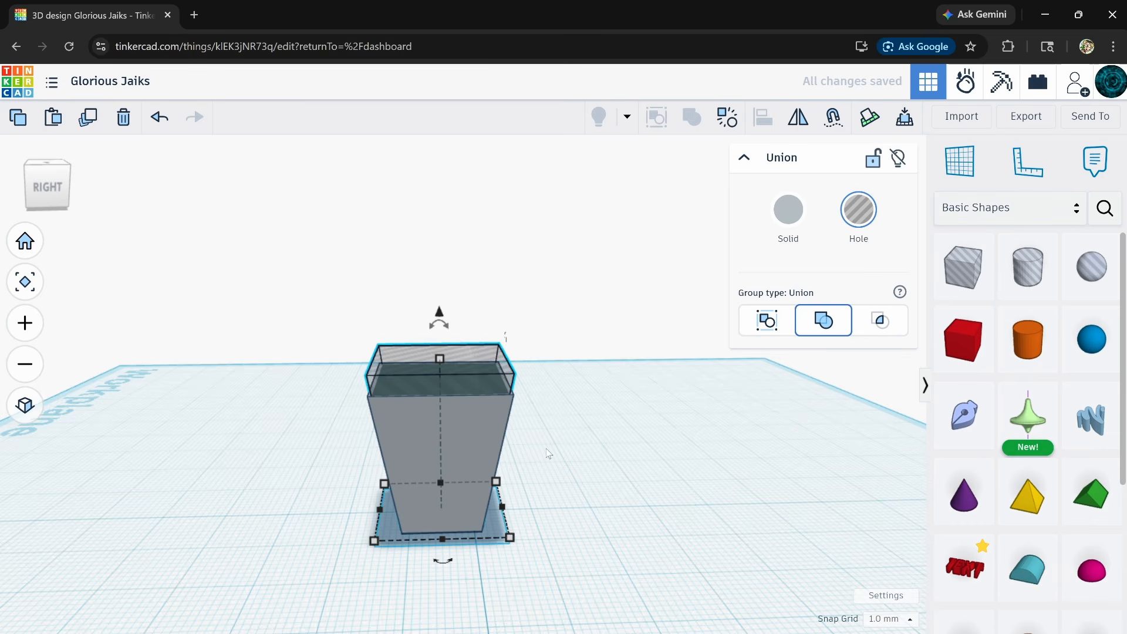
click(551, 335)
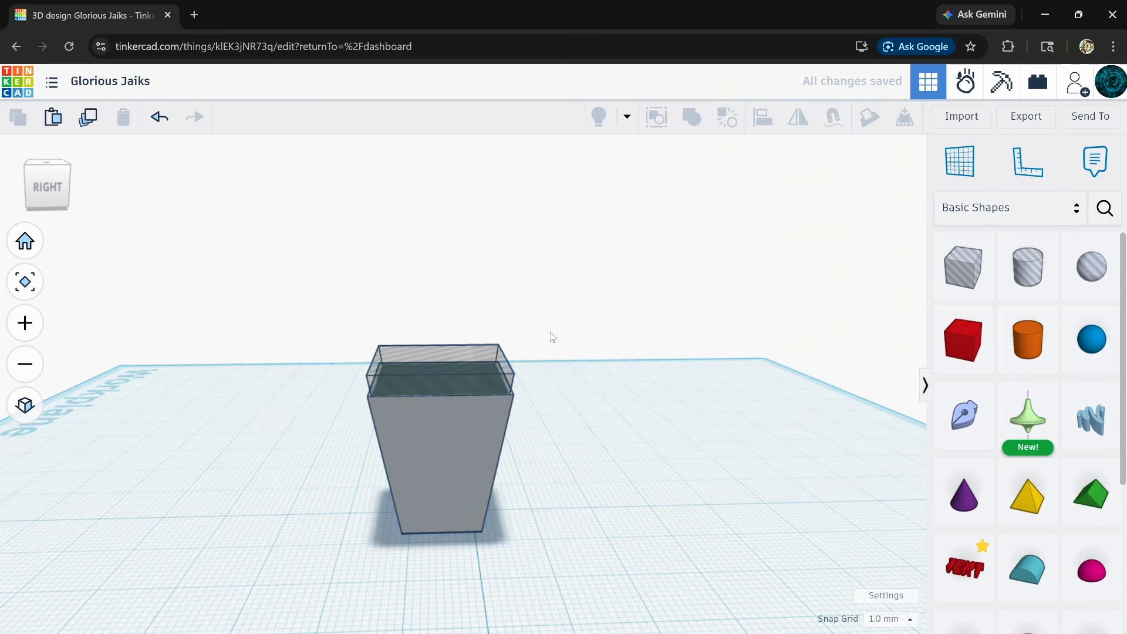
Step: Select the grey tapered block together with its raised hole copy and group them as a union to hollow out the container
click(481, 382)
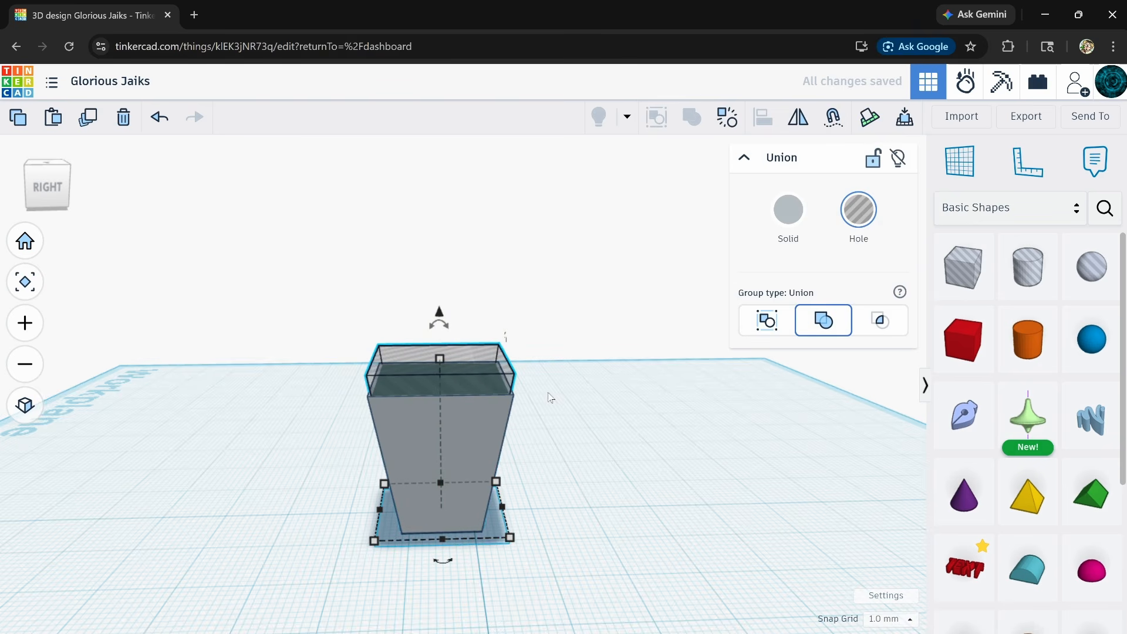
right_drag(546, 395, 567, 429)
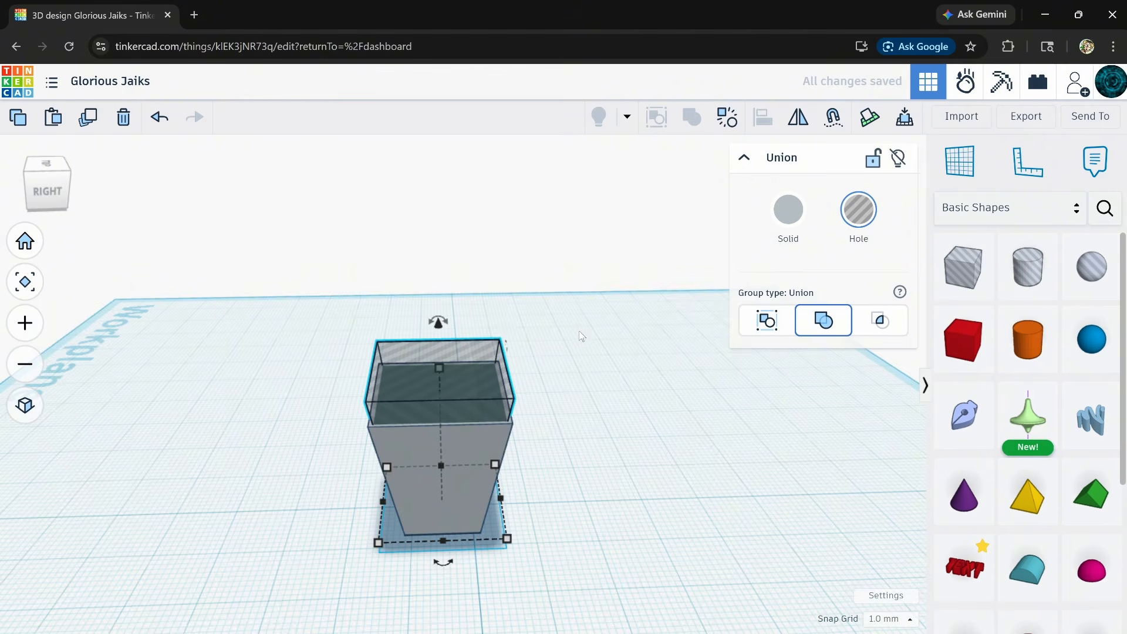
drag(453, 520, 452, 523)
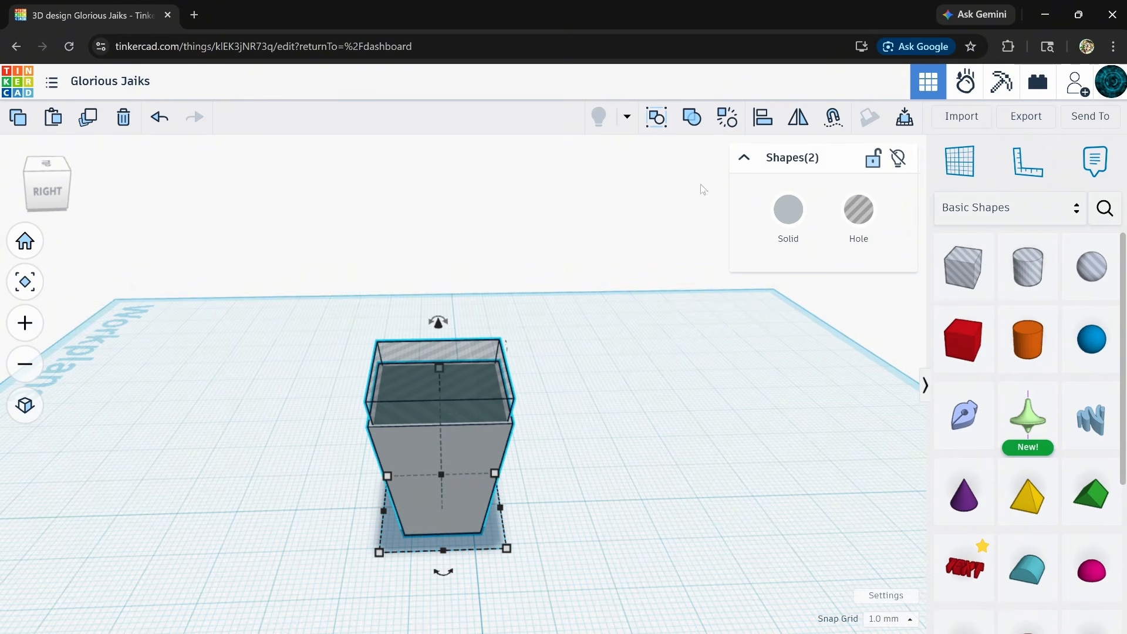
click(693, 119)
right_drag(692, 177, 638, 467)
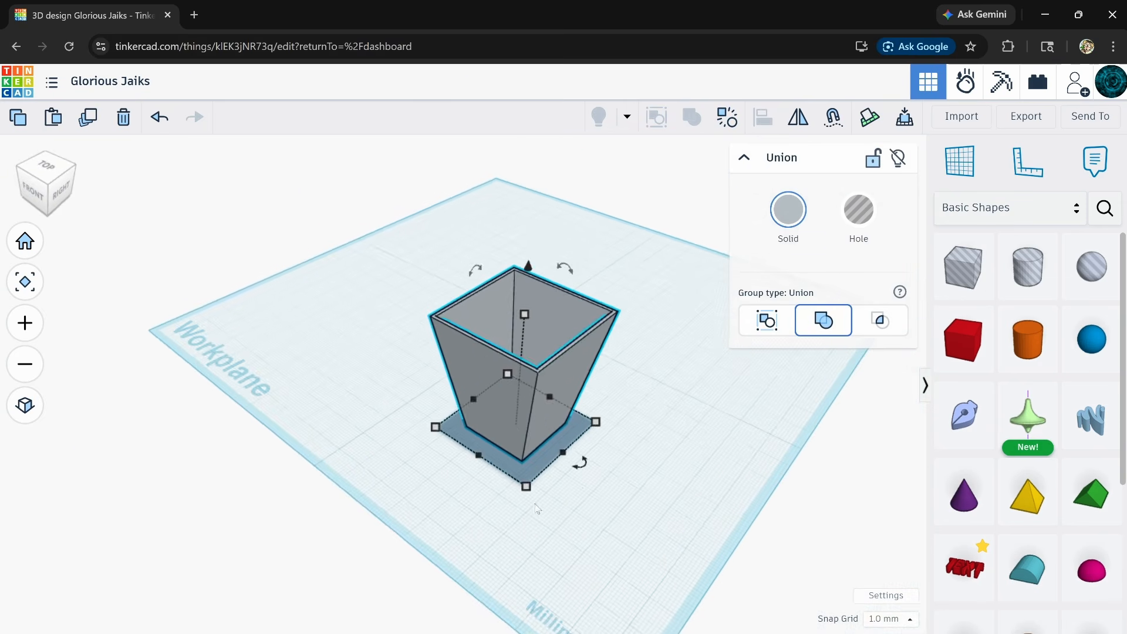
right_drag(538, 509, 532, 579)
middle_drag(531, 561, 538, 492)
right_drag(538, 492, 519, 518)
right_drag(528, 349, 573, 301)
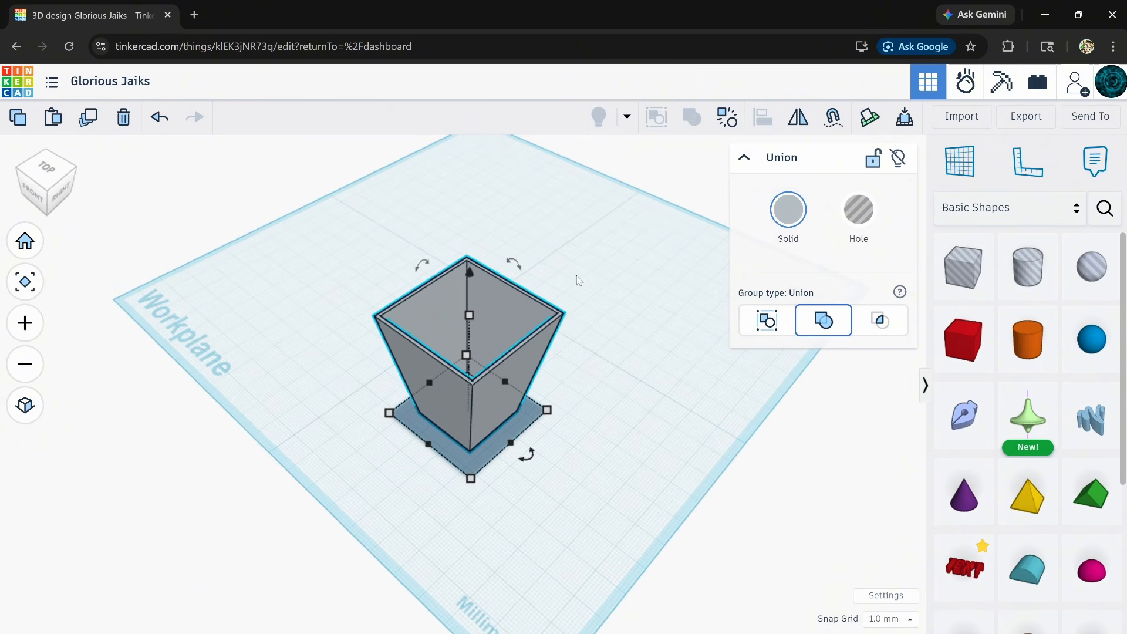
Step: Move the hollow container across the workplane by about 32 mm and 46 mm, away from the front corner
drag(510, 360, 523, 243)
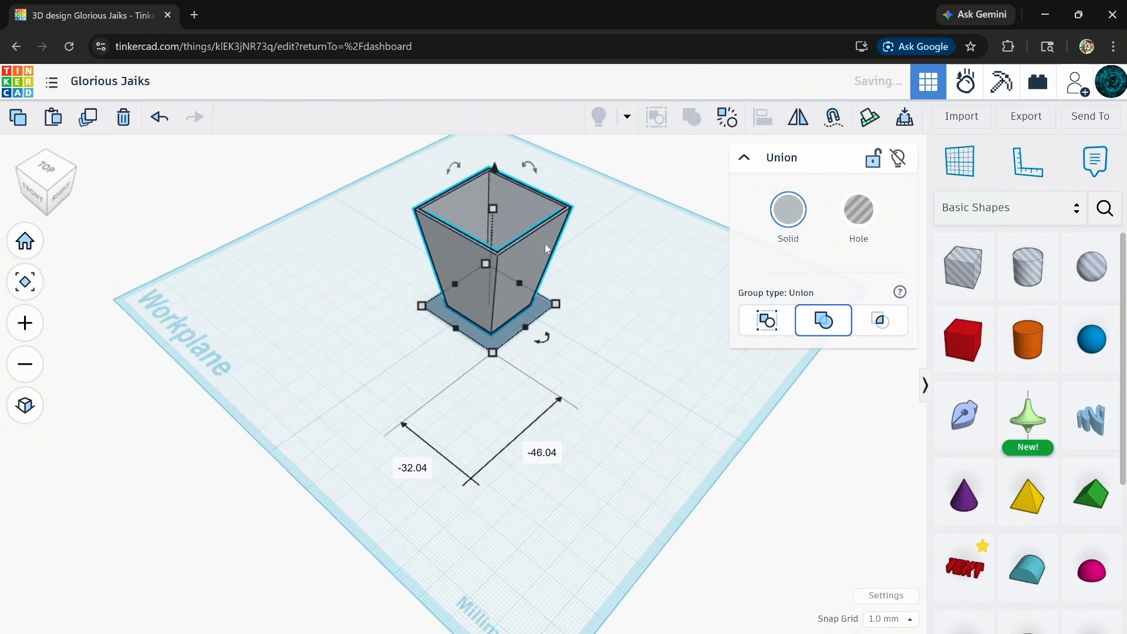
middle_drag(579, 246, 552, 342)
scroll(532, 301, up, 2)
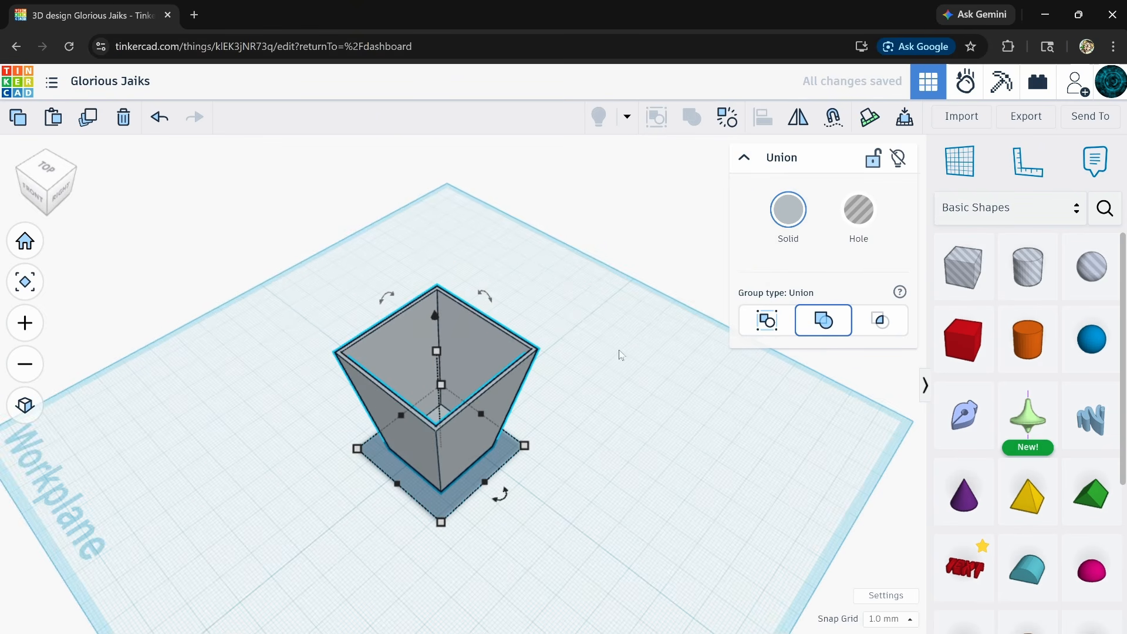
scroll(491, 389, up, 5)
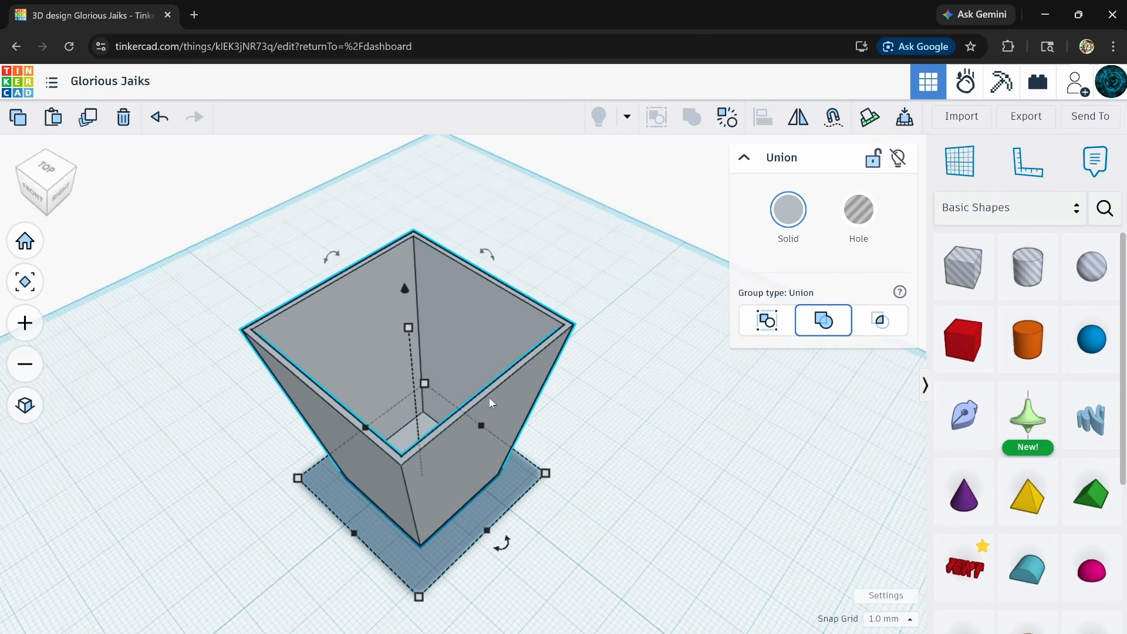
Step: Place a cylinder hole shape on the inside floor of the container
right_drag(408, 388, 681, 438)
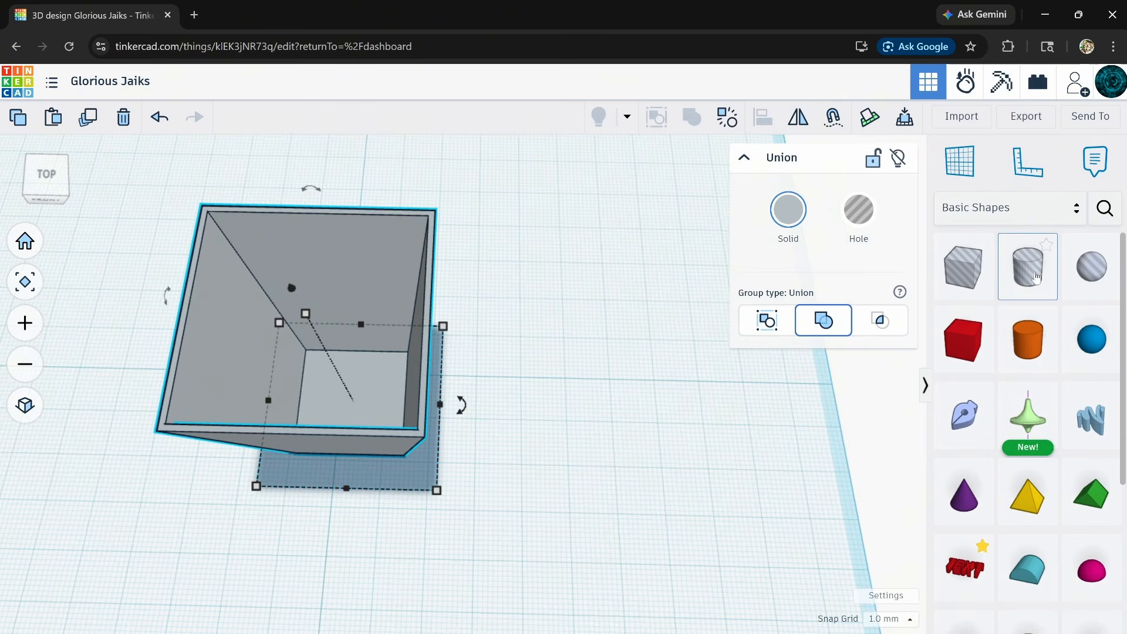
drag(1022, 276, 352, 382)
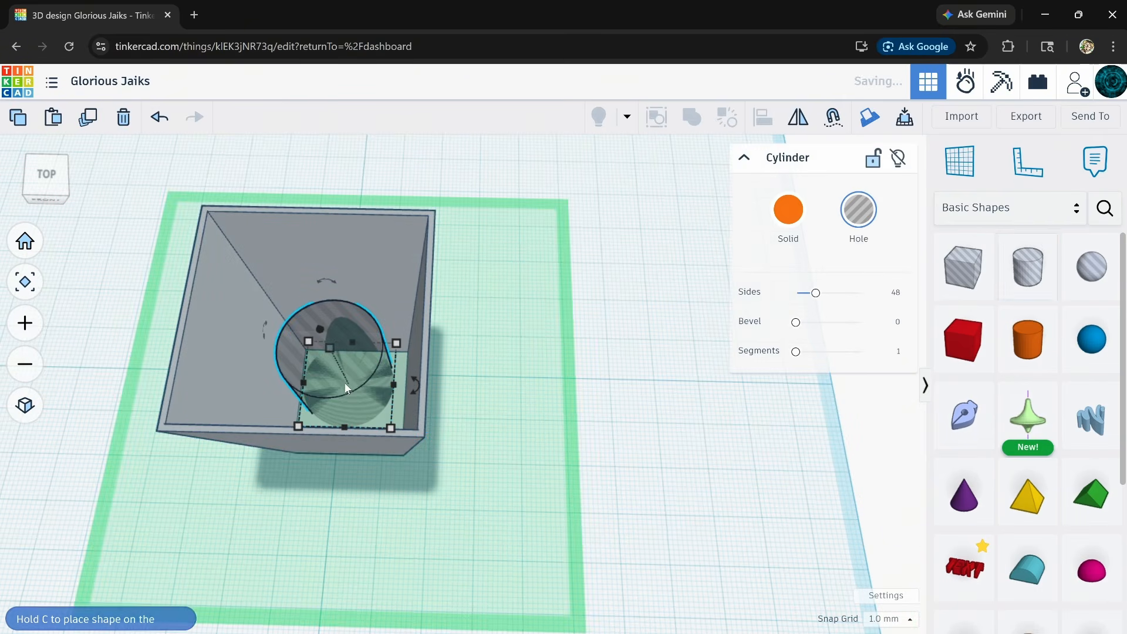
right_drag(344, 382, 372, 354)
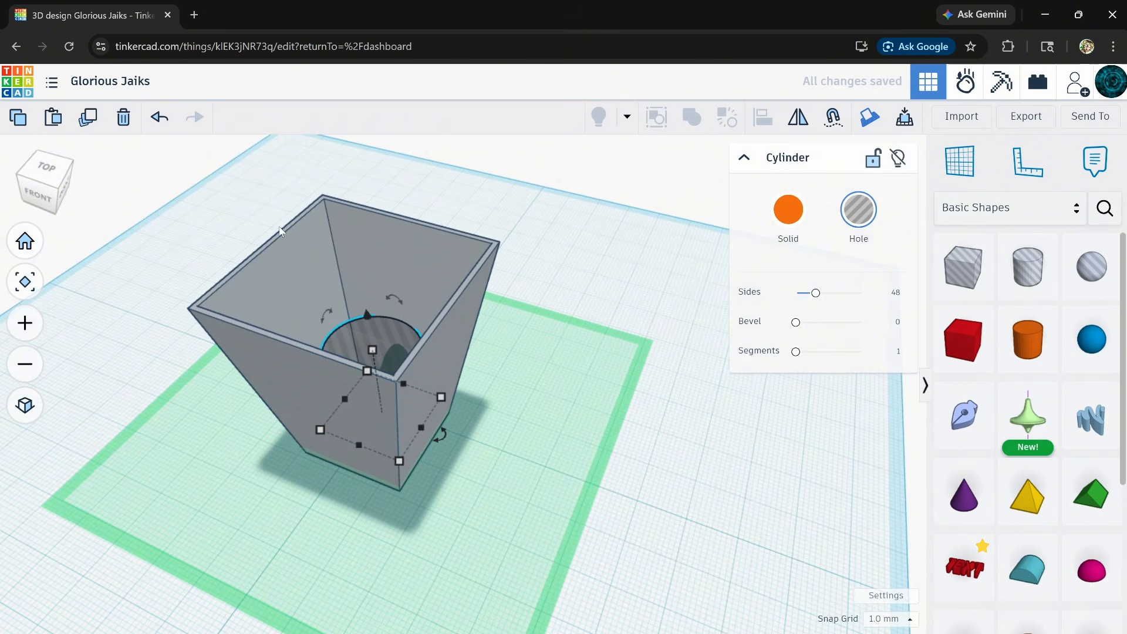
right_drag(287, 239, 403, 344)
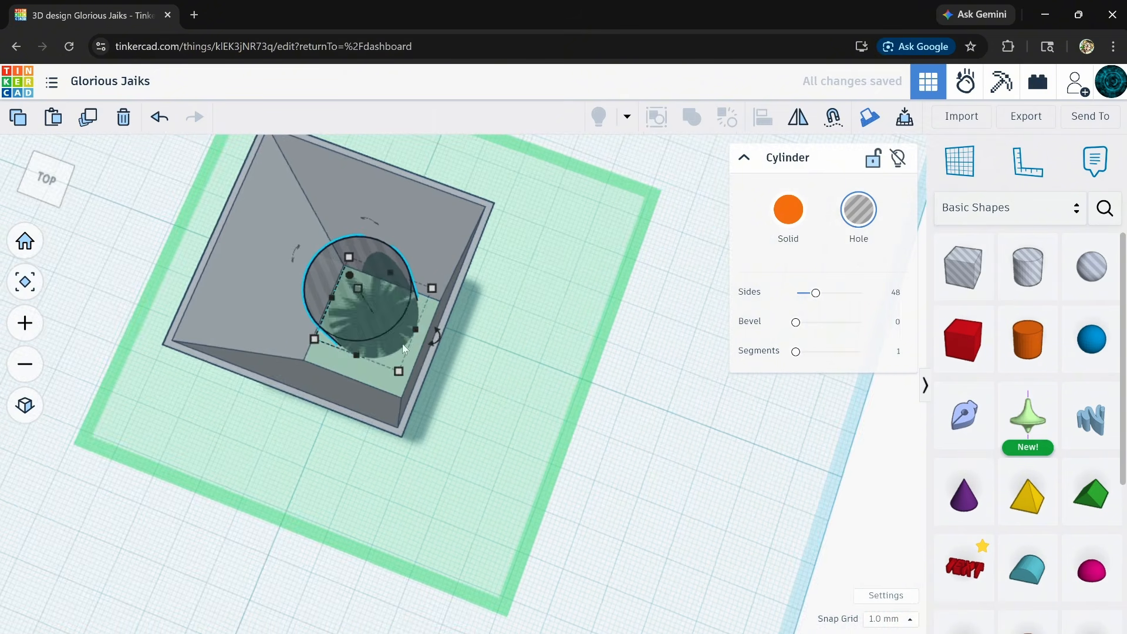
Step: Shrink the cylinder hole to about 15.33 mm across and move it to the middle of the container's floor
mouse_move(352, 262)
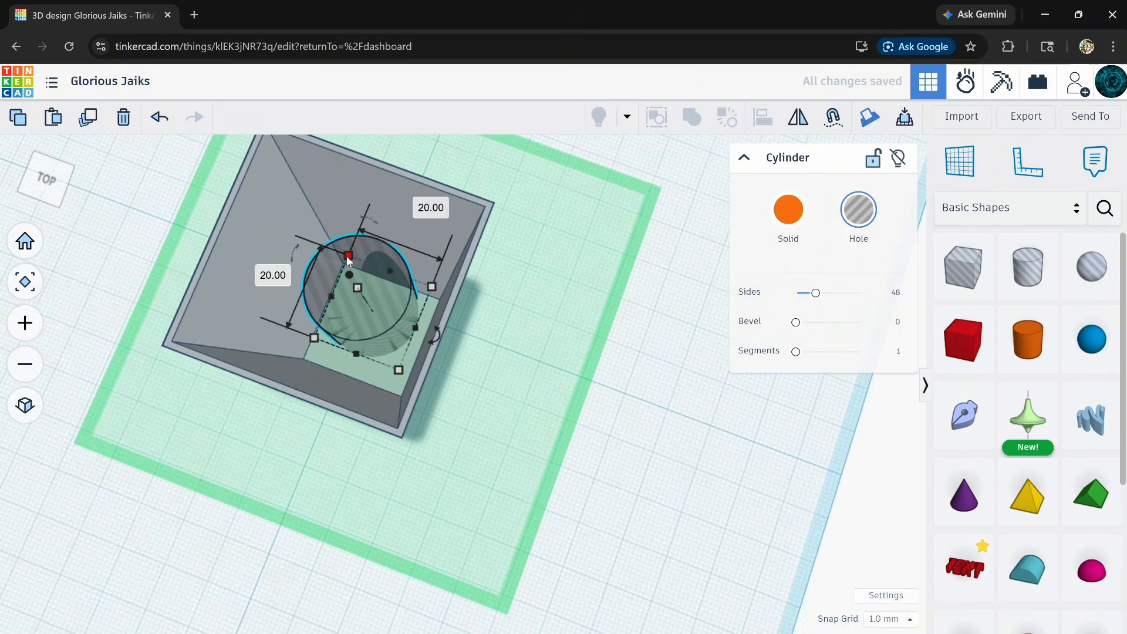
mouse_move(399, 372)
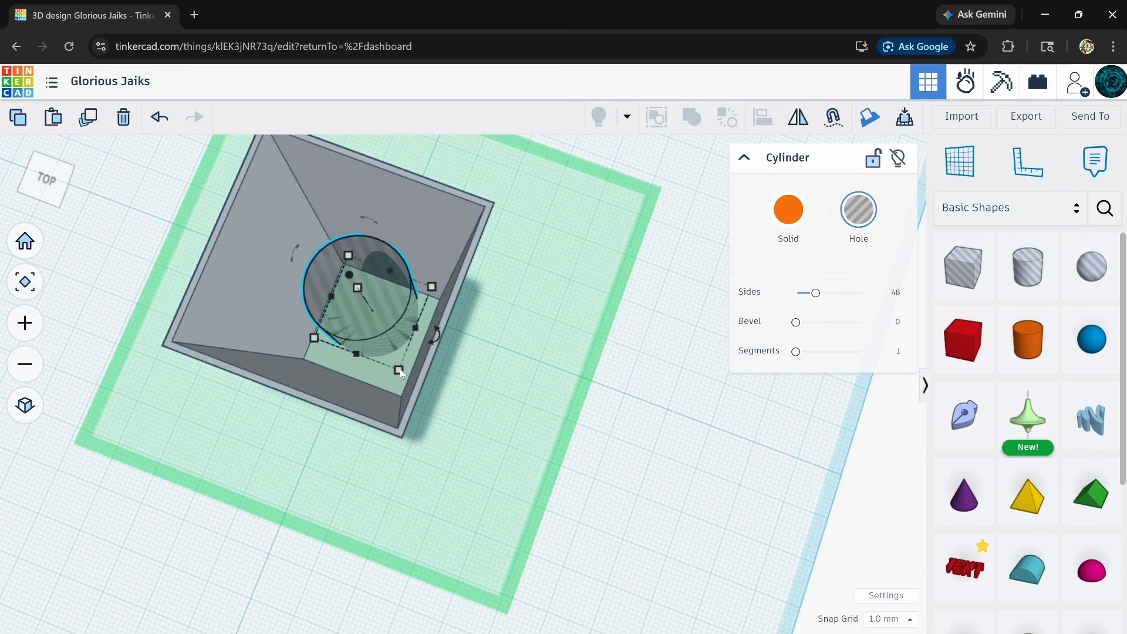
drag(399, 371, 387, 342)
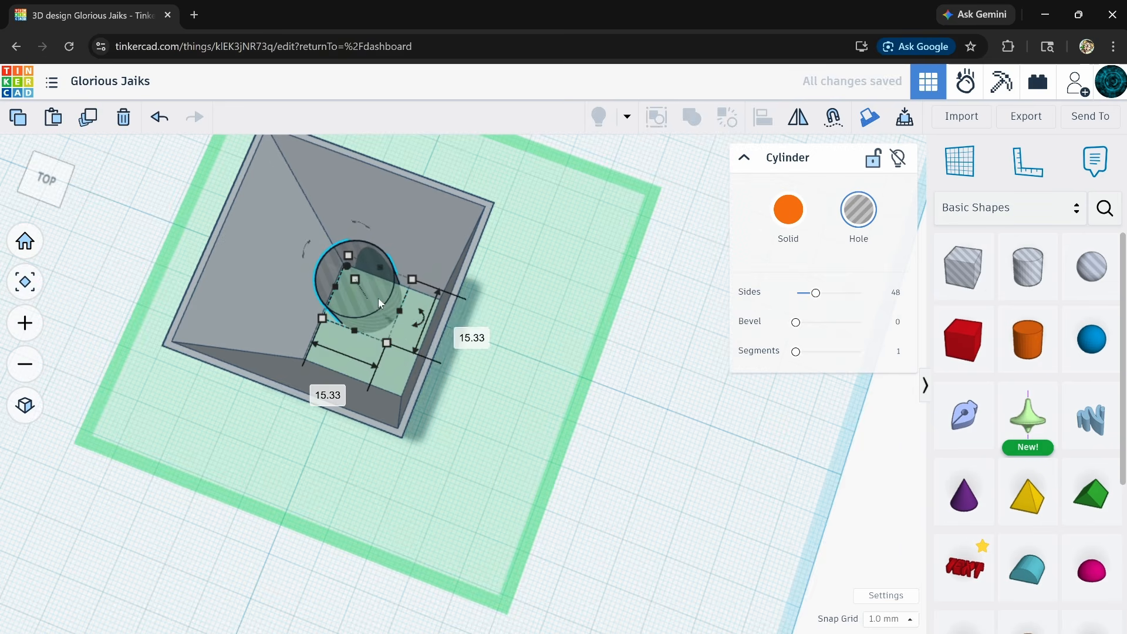
drag(379, 299, 389, 337)
click(628, 499)
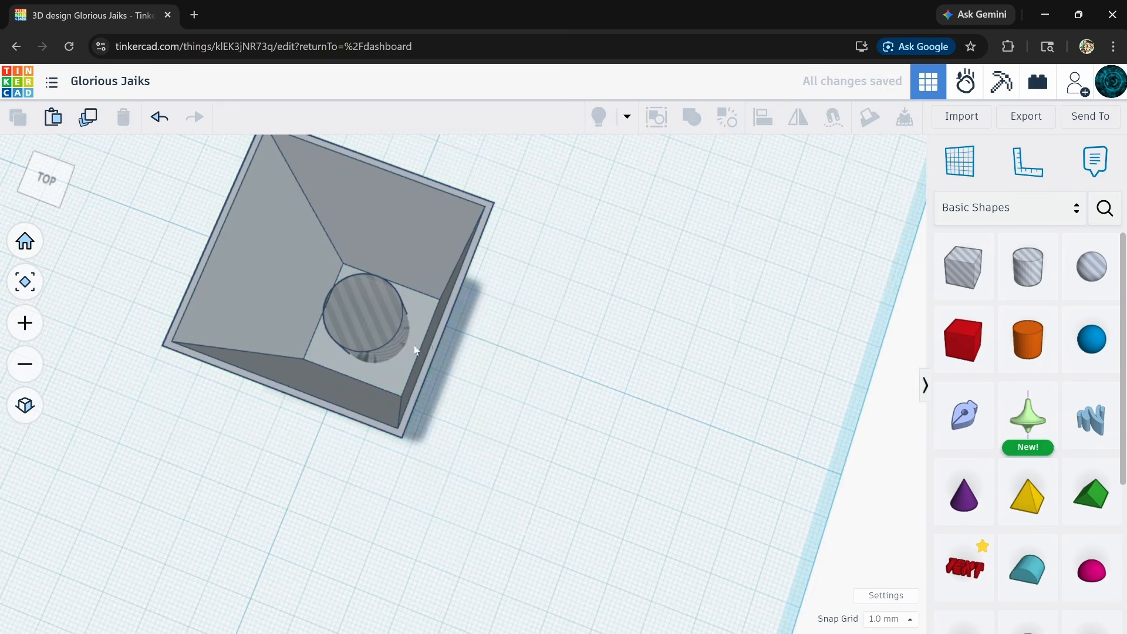
Step: Drop the cylinder hole down to the workplane so it passes through the container's floor
click(384, 322)
key(d)
click(509, 442)
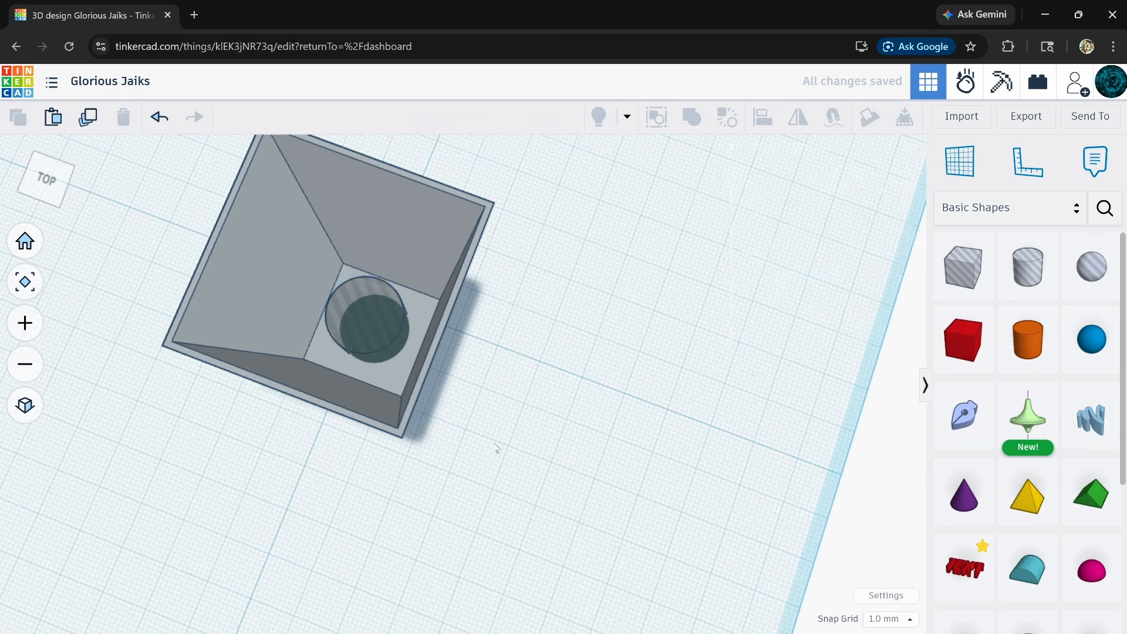
Step: Select the container together with the cylinder hole and activate the Align tool
right_drag(496, 447, 636, 406)
drag(528, 336, 295, 598)
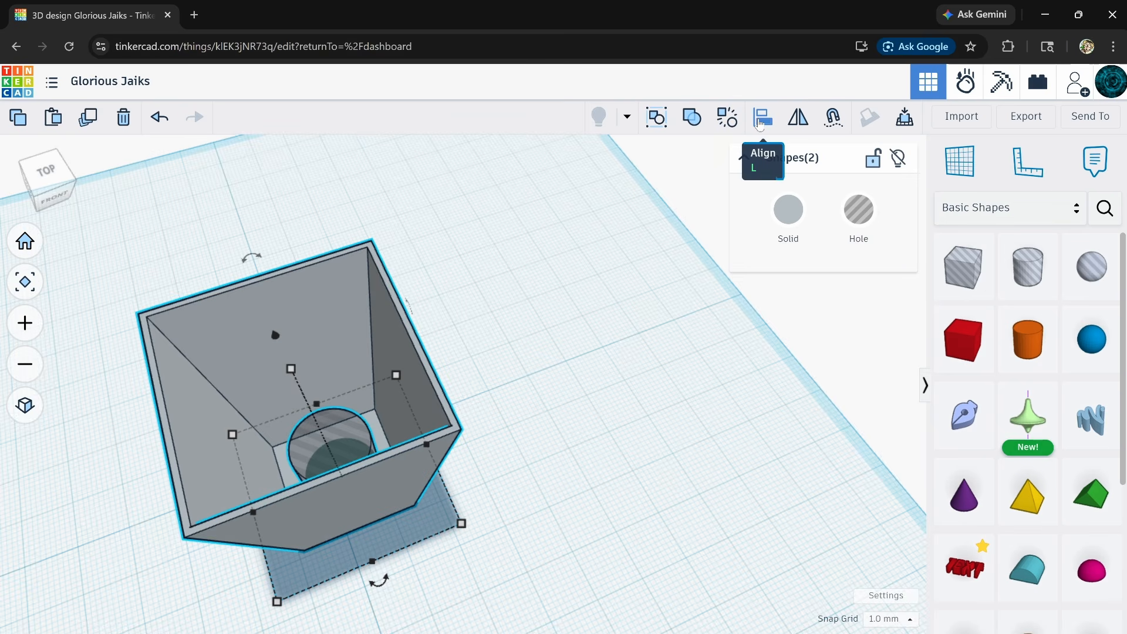
click(762, 120)
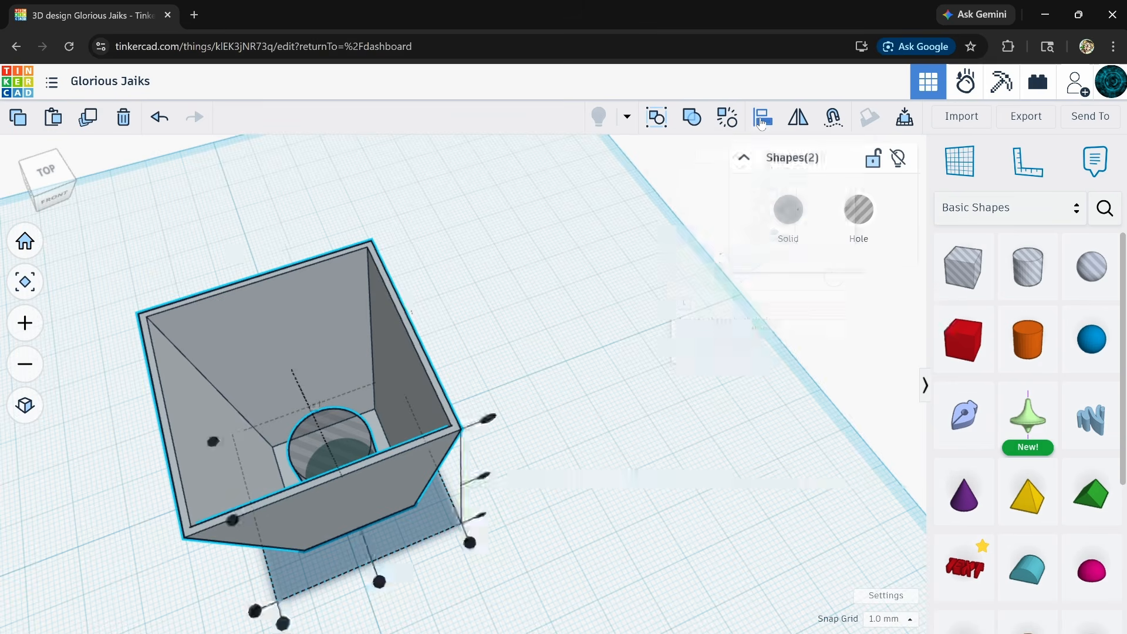
right_drag(577, 546, 406, 455)
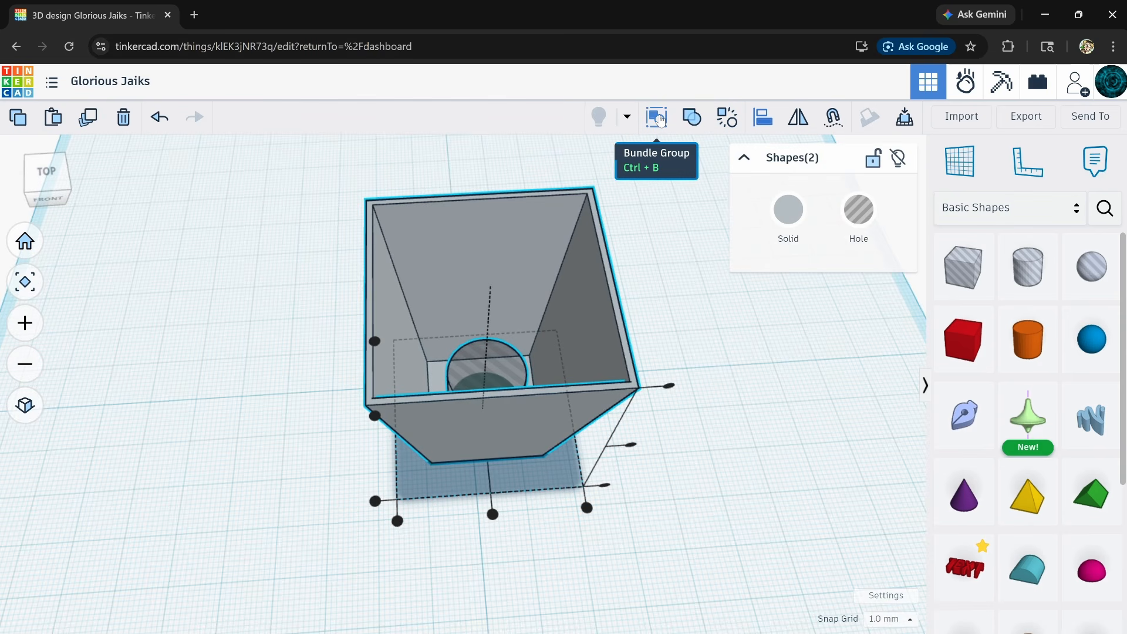
Step: Group the container and cylinder hole as a union to cut a round drainage opening through the floor
mouse_move(660, 119)
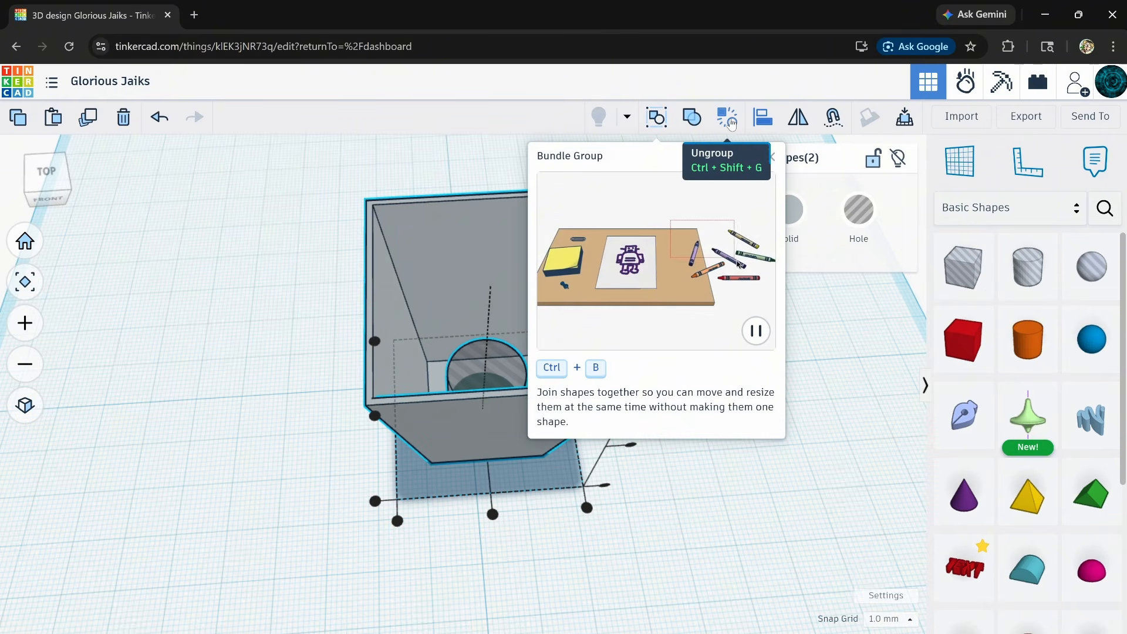
mouse_move(731, 122)
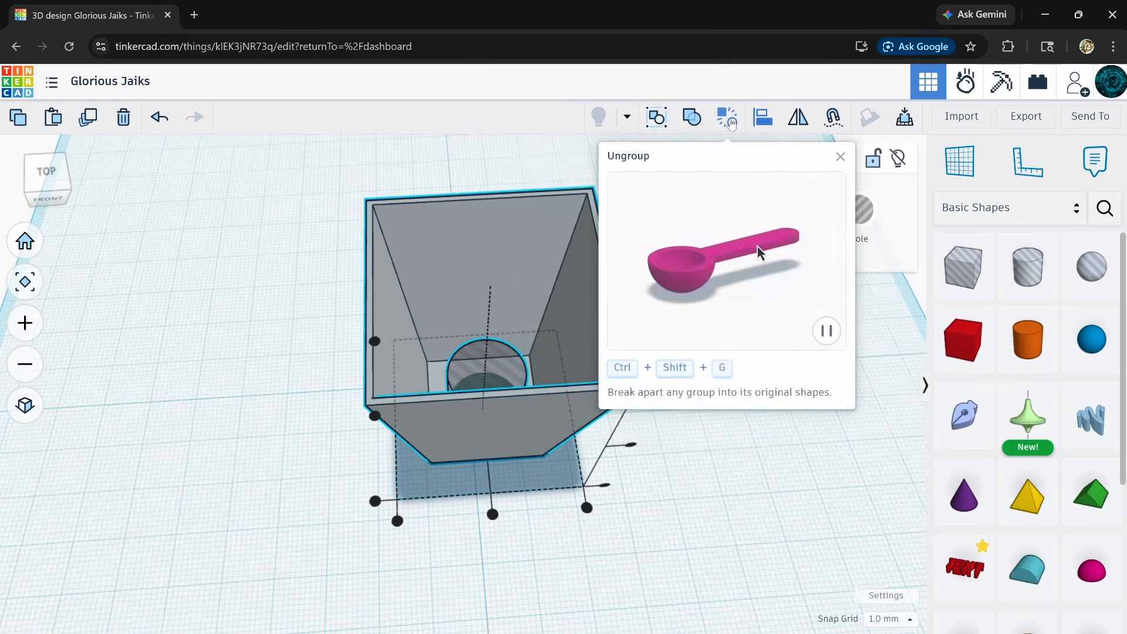
click(840, 156)
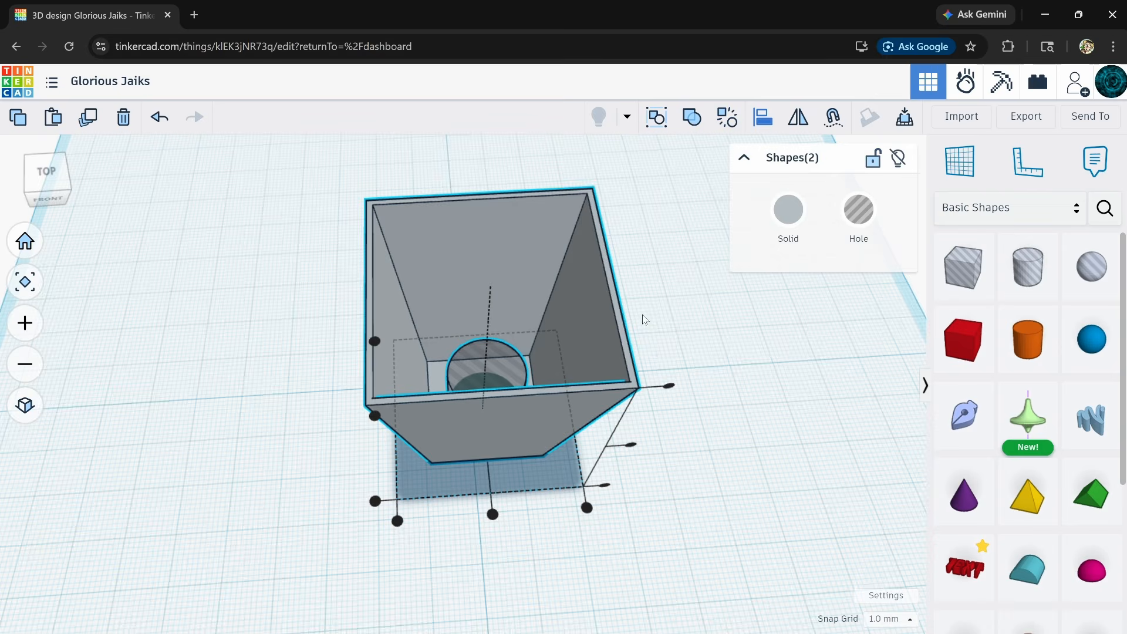
right_drag(643, 316, 659, 298)
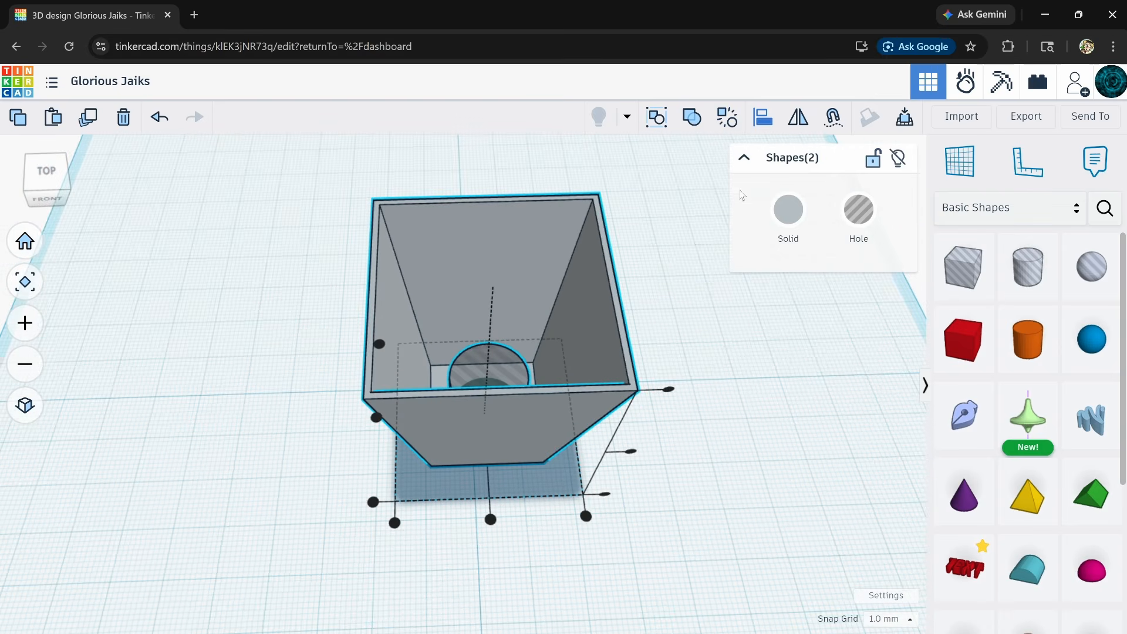
click(689, 125)
right_drag(681, 282, 330, 276)
scroll(330, 278, down, 5)
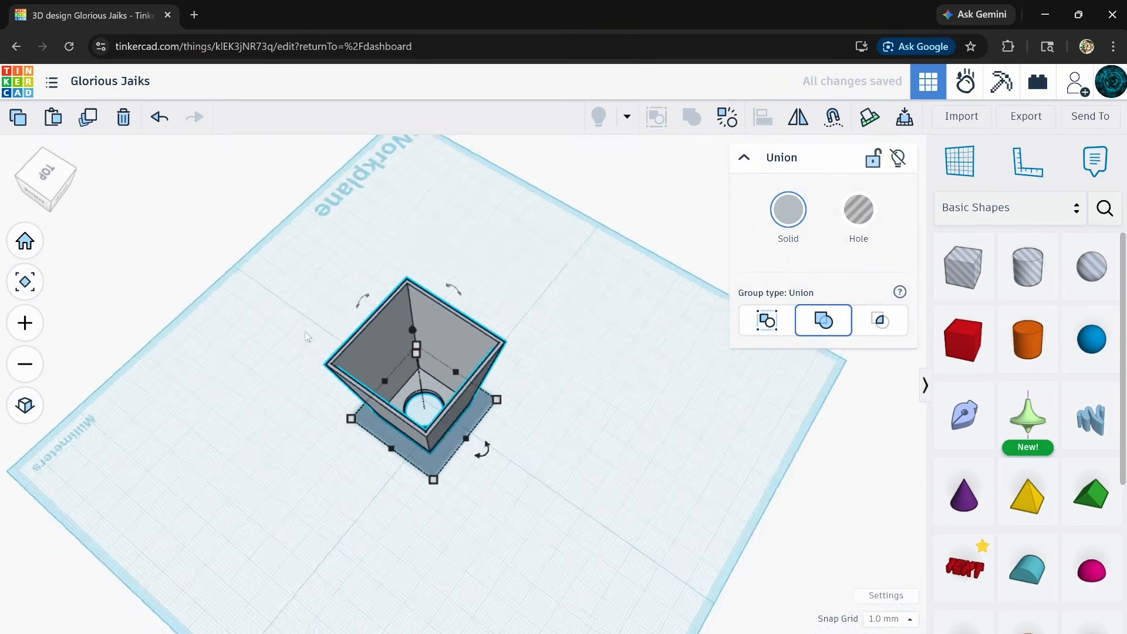
Step: Duplicate the finished container and place the copy directly beside the original with their rims touching
mouse_move(307, 336)
right_down()
mouse_move(321, 377)
mouse_move(323, 332)
right_up()
drag(306, 320, 451, 486)
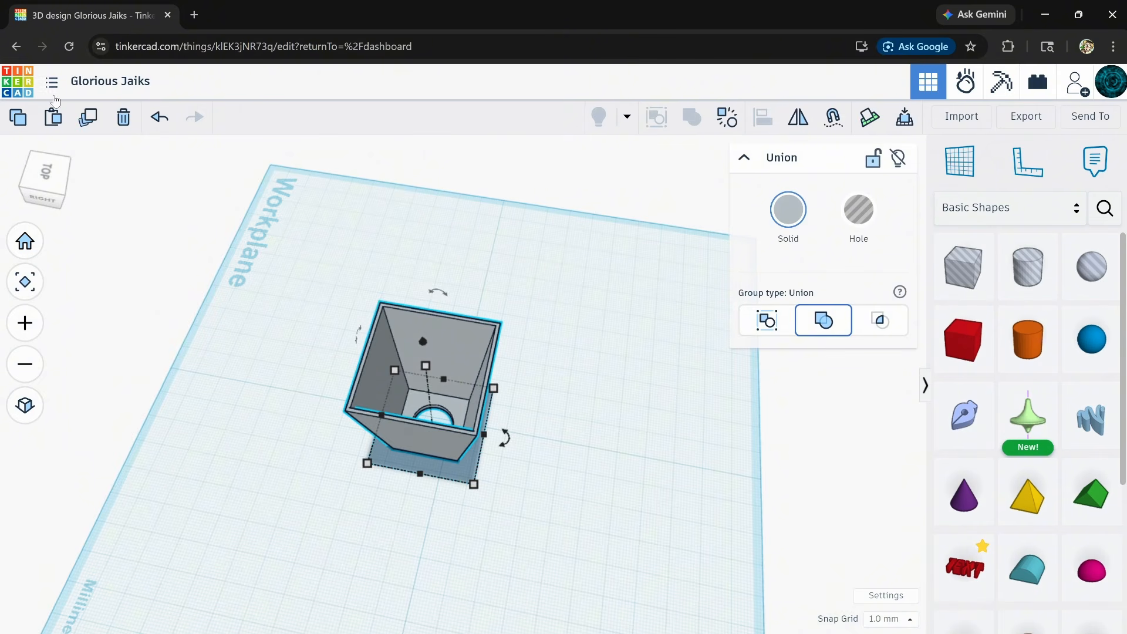
click(87, 118)
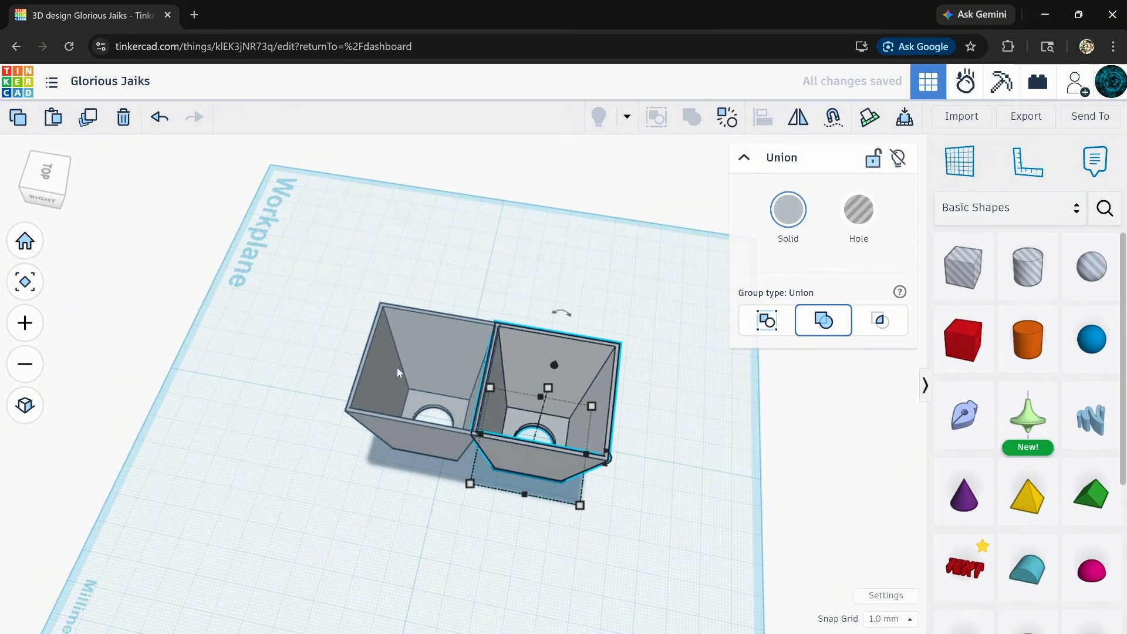
Step: Examine where the two containers' rims meet, their outer walls and their floor openings from several angles
scroll(520, 404, up, 10)
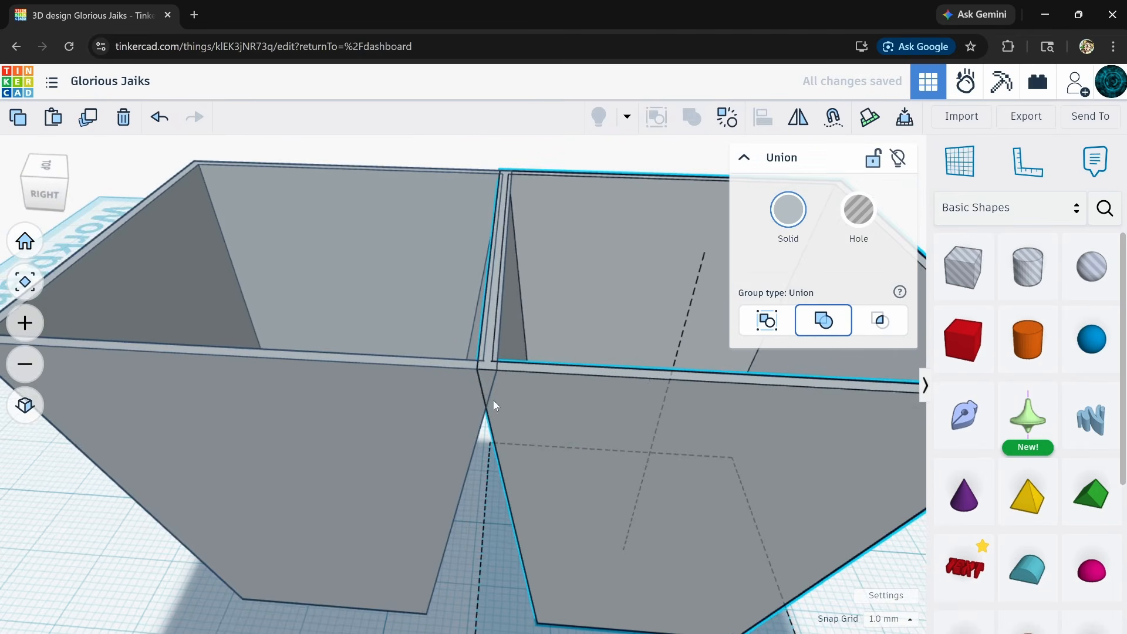
right_drag(493, 400, 12, 469)
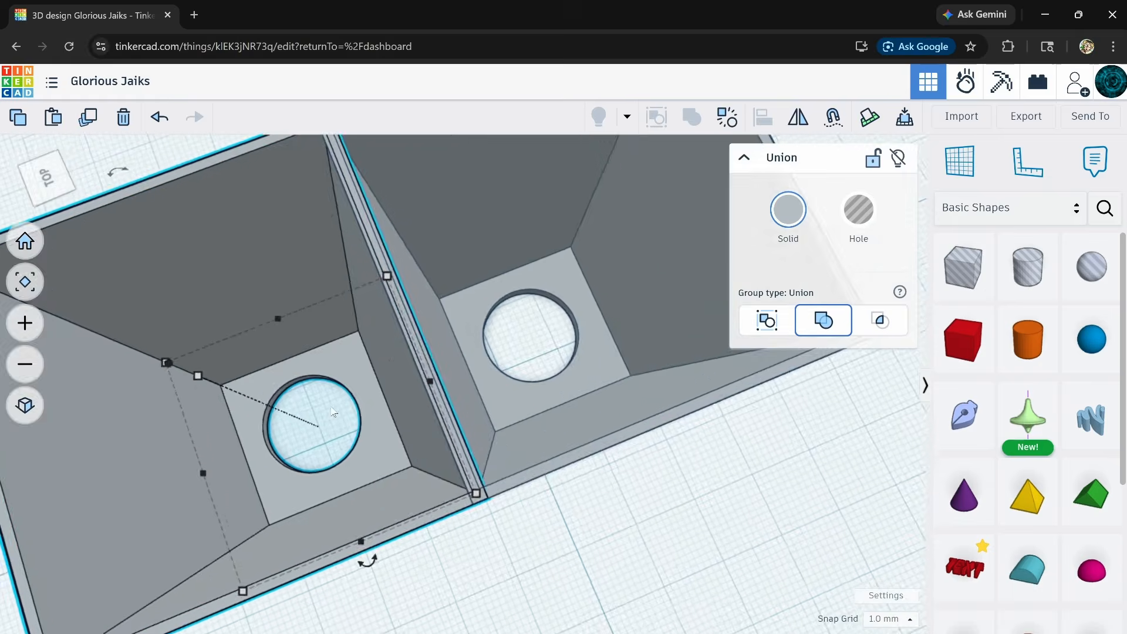
scroll(333, 413, down, 5)
right_drag(435, 523, 395, 489)
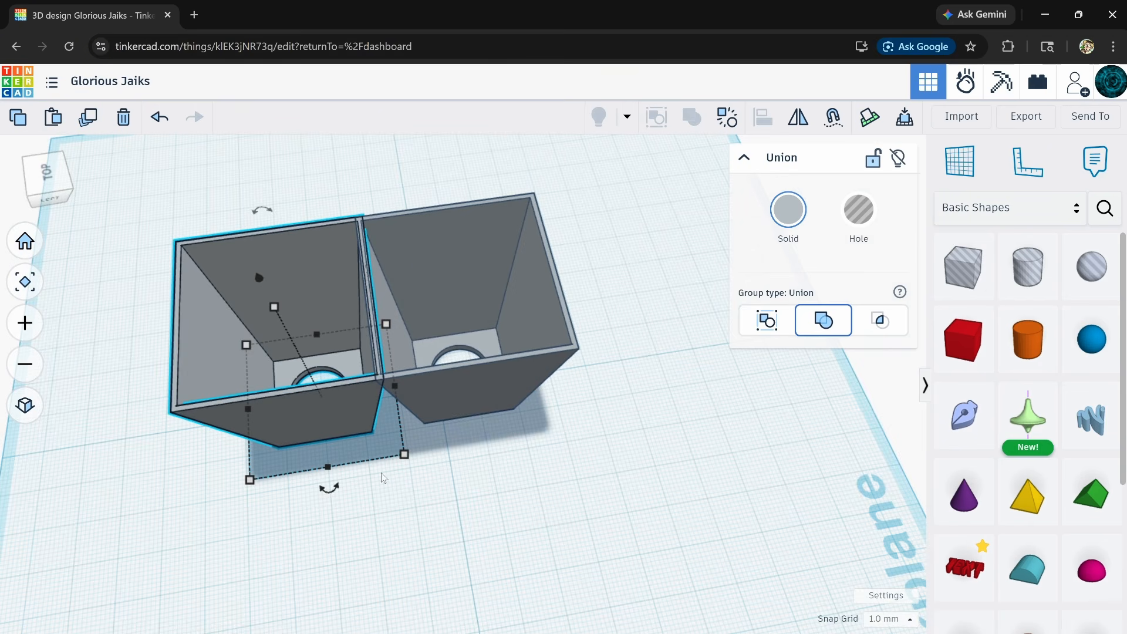
middle_drag(365, 559, 506, 579)
right_drag(581, 557, 559, 545)
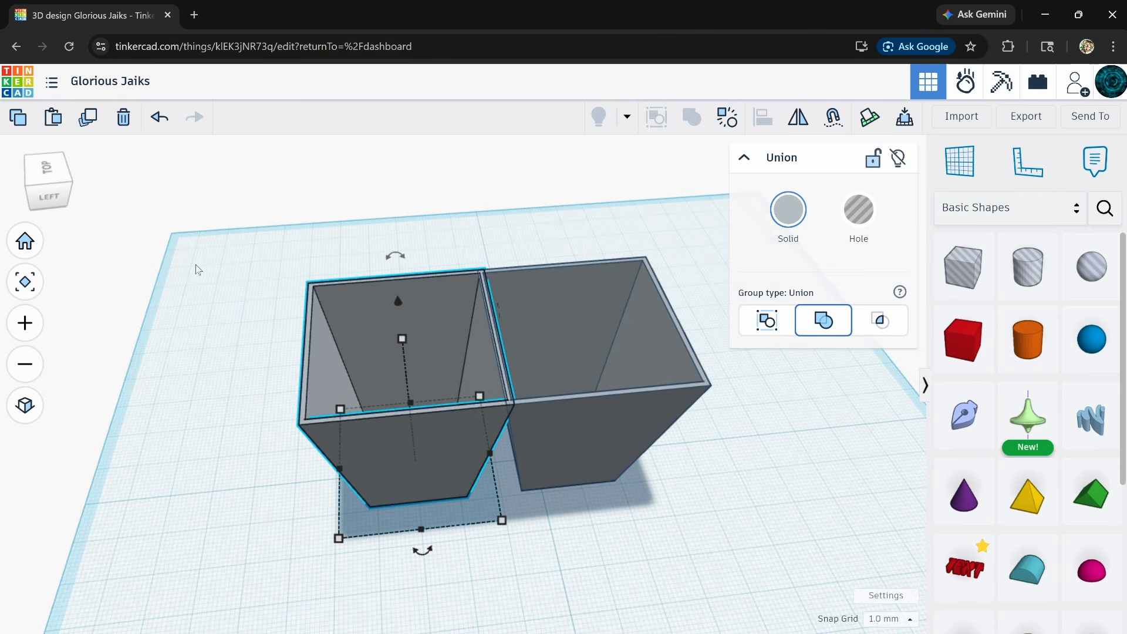
mouse_move(199, 270)
right_down()
mouse_move(198, 312)
mouse_move(208, 259)
right_up()
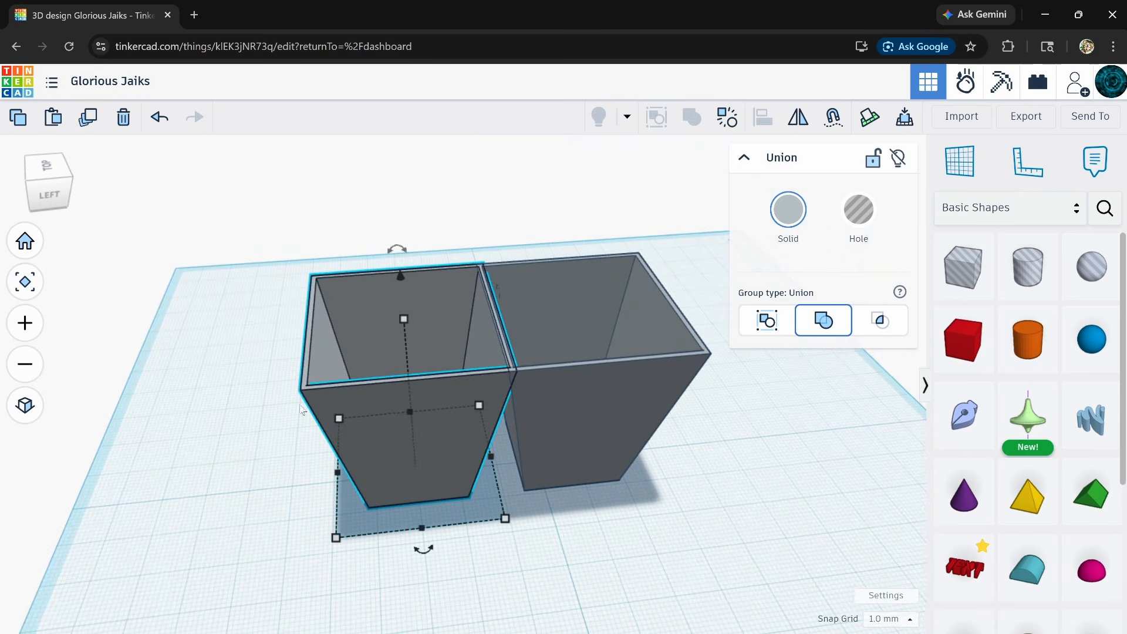
right_drag(284, 374, 262, 393)
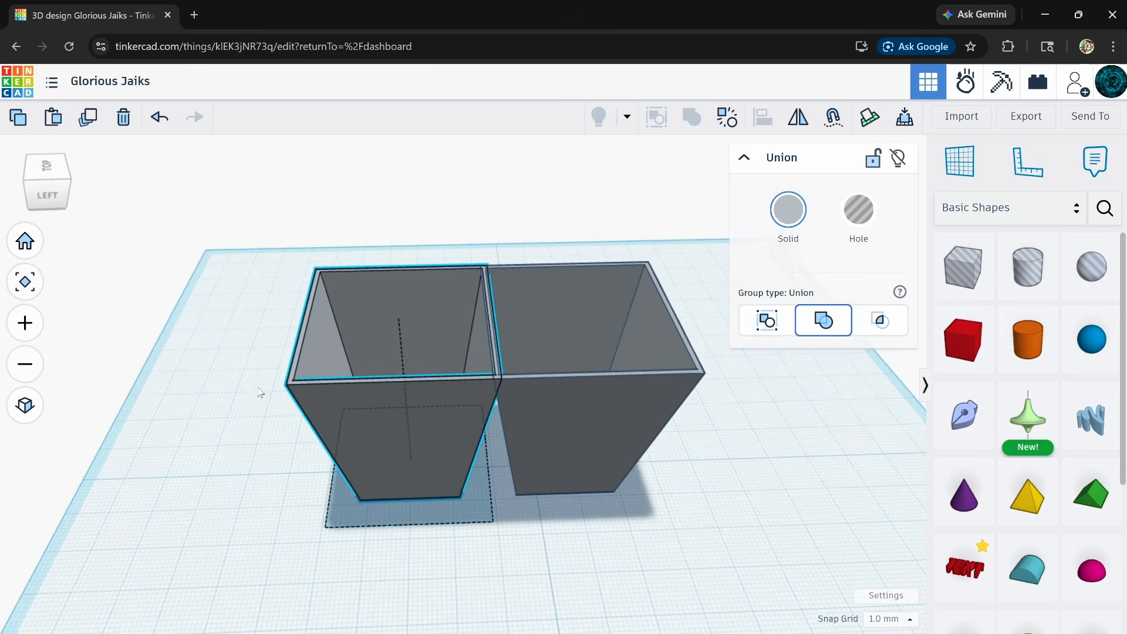
right_drag(267, 235, 263, 288)
mouse_move(237, 365)
right_down()
mouse_move(244, 307)
mouse_move(250, 383)
right_up()
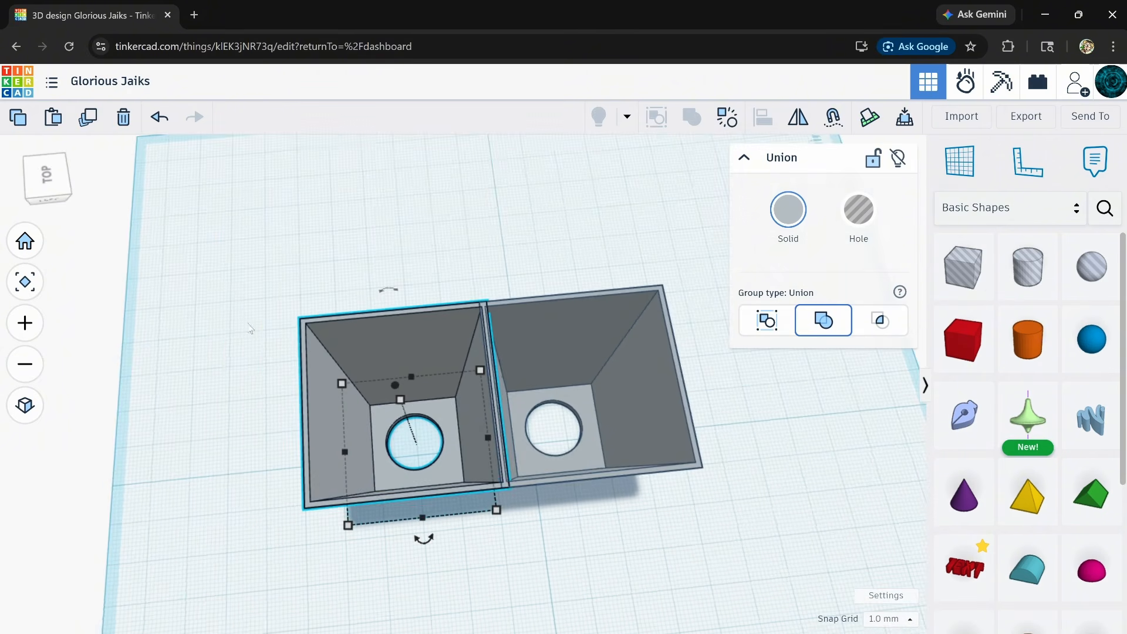
Step: Delete the duplicated container, keeping only the original on the workplane
click(248, 306)
drag(268, 298, 335, 412)
right_drag(293, 448, 284, 396)
click(124, 119)
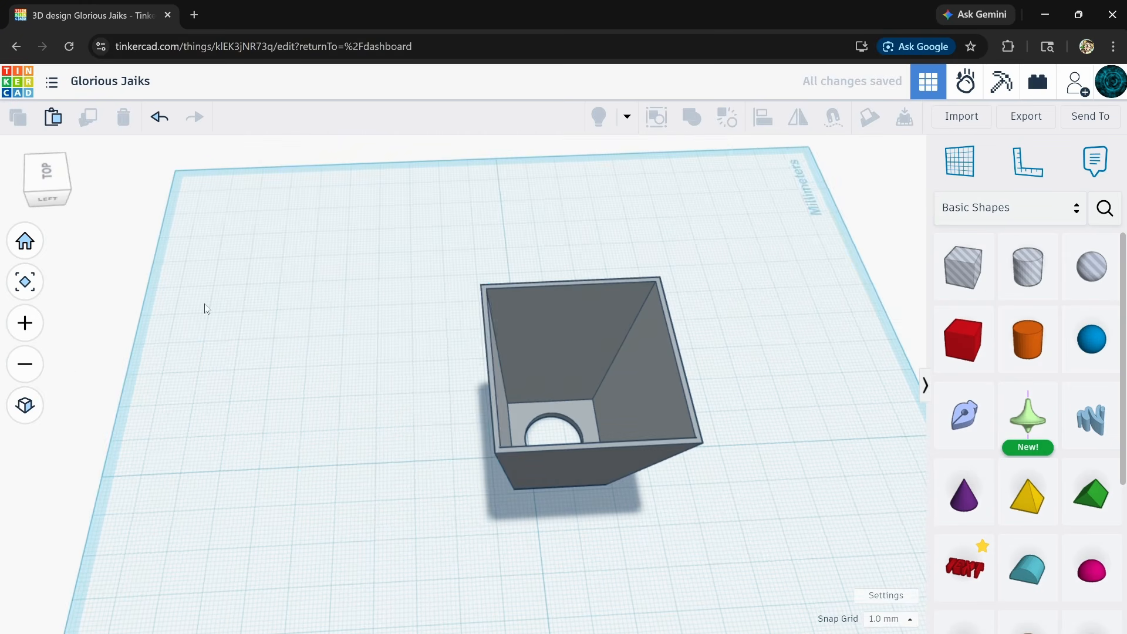
Step: Move the container about 50 mm toward the front edge of the workplane to make room for copies
right_drag(321, 436, 411, 367)
drag(520, 379, 783, 404)
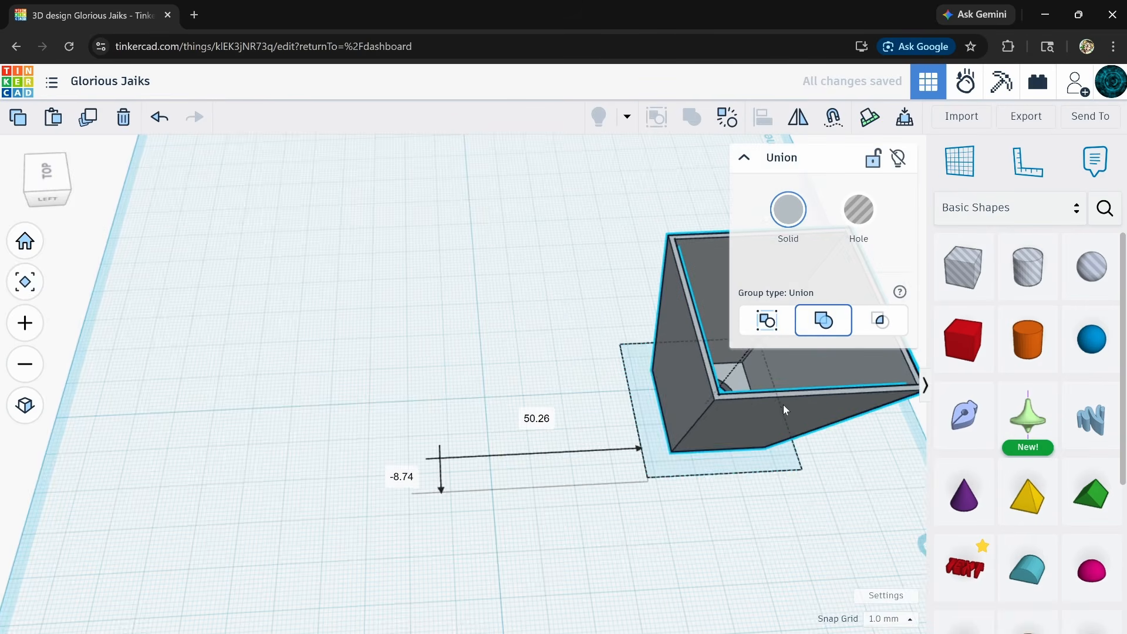
middle_drag(514, 506, 270, 520)
right_drag(406, 512, 438, 410)
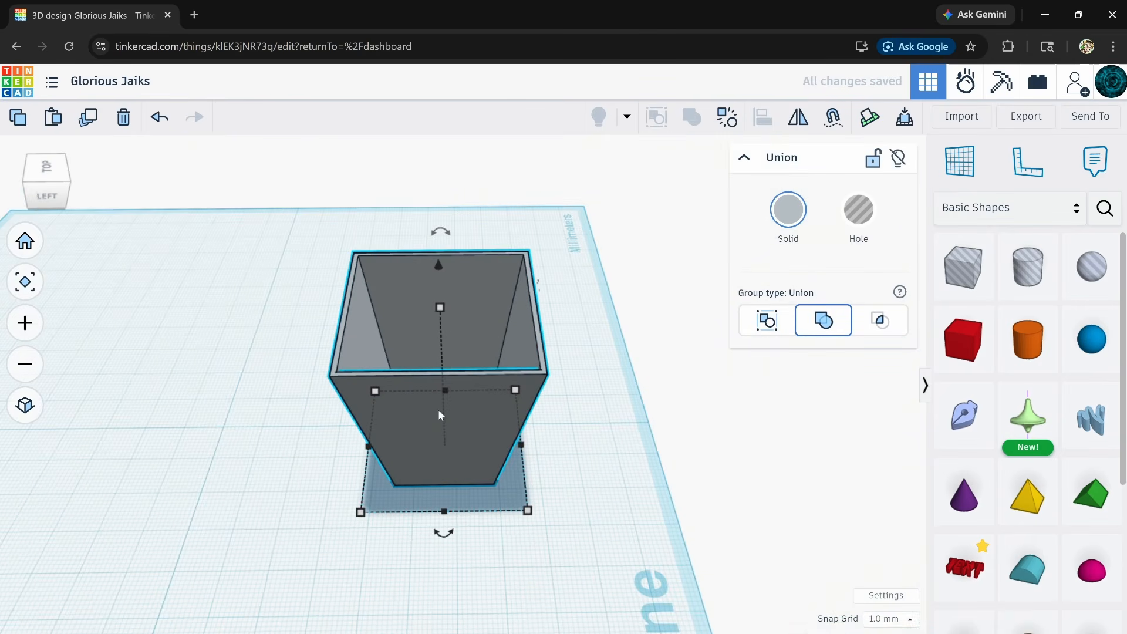
drag(439, 418, 442, 500)
middle_drag(412, 477, 394, 431)
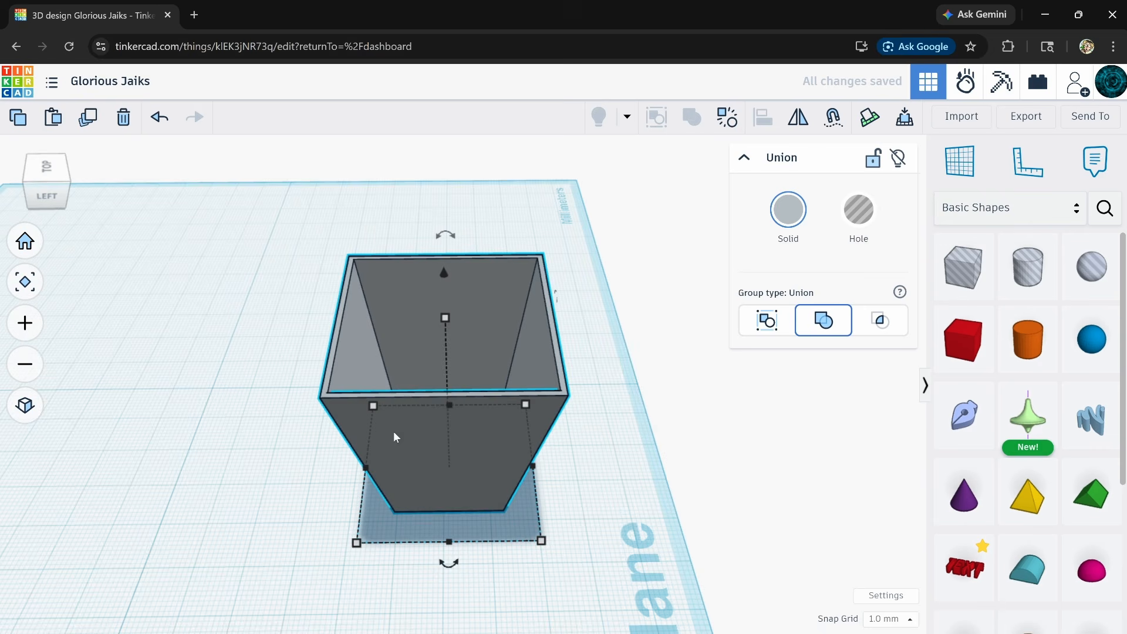
Step: Duplicate the container beside the original with rims touching, and repeat the offset copy until four containers form a row
click(88, 118)
drag(341, 276, 136, 278)
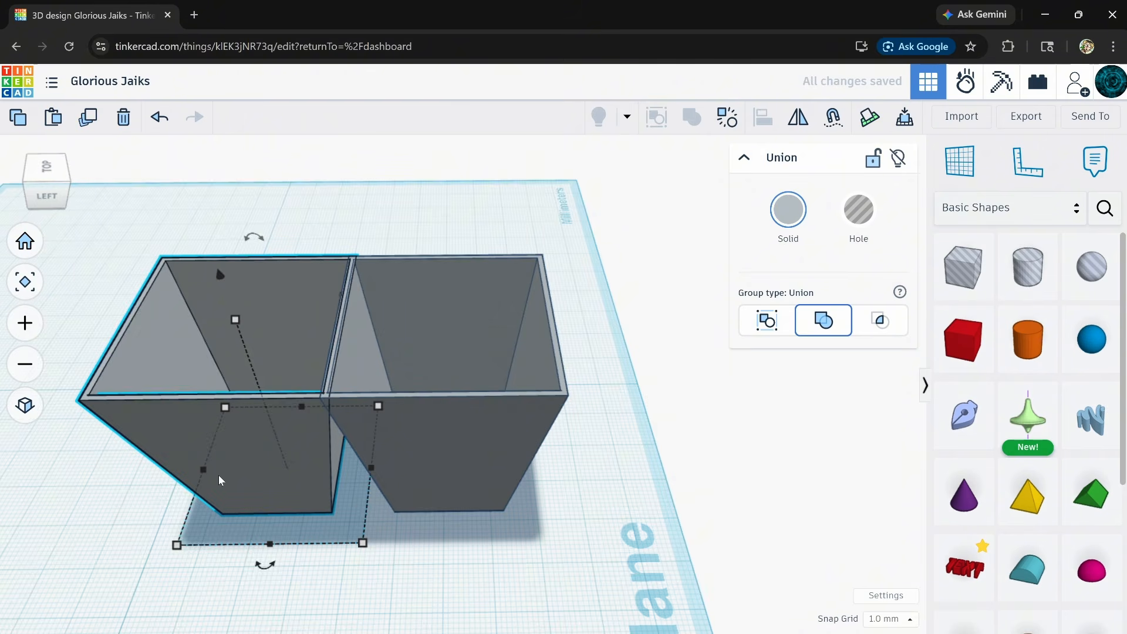
middle_drag(218, 474, 357, 449)
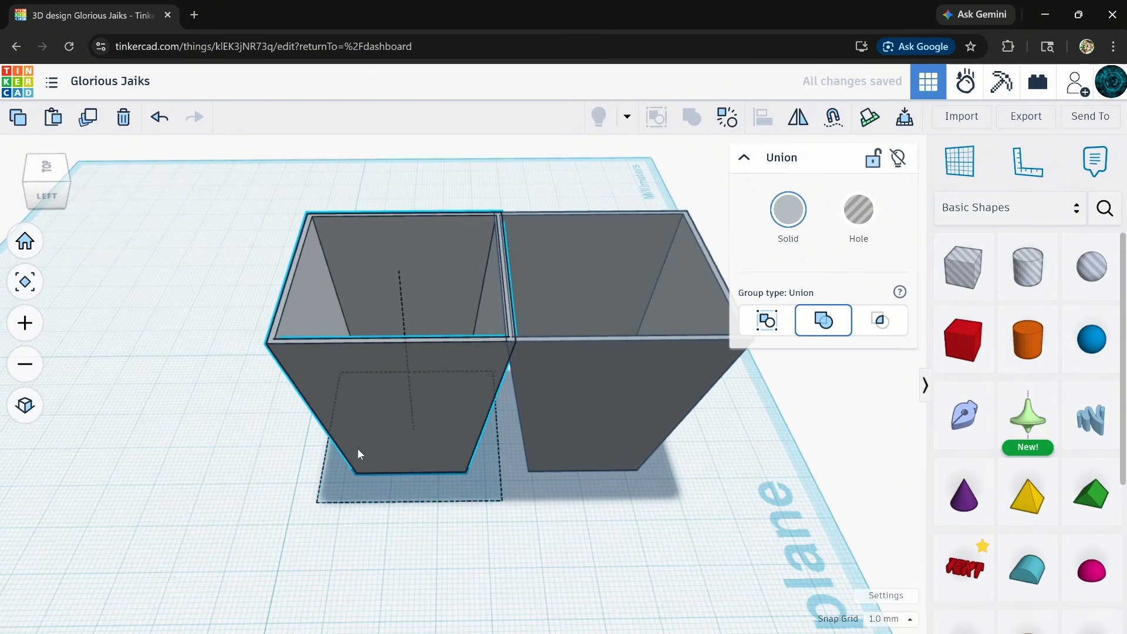
click(89, 118)
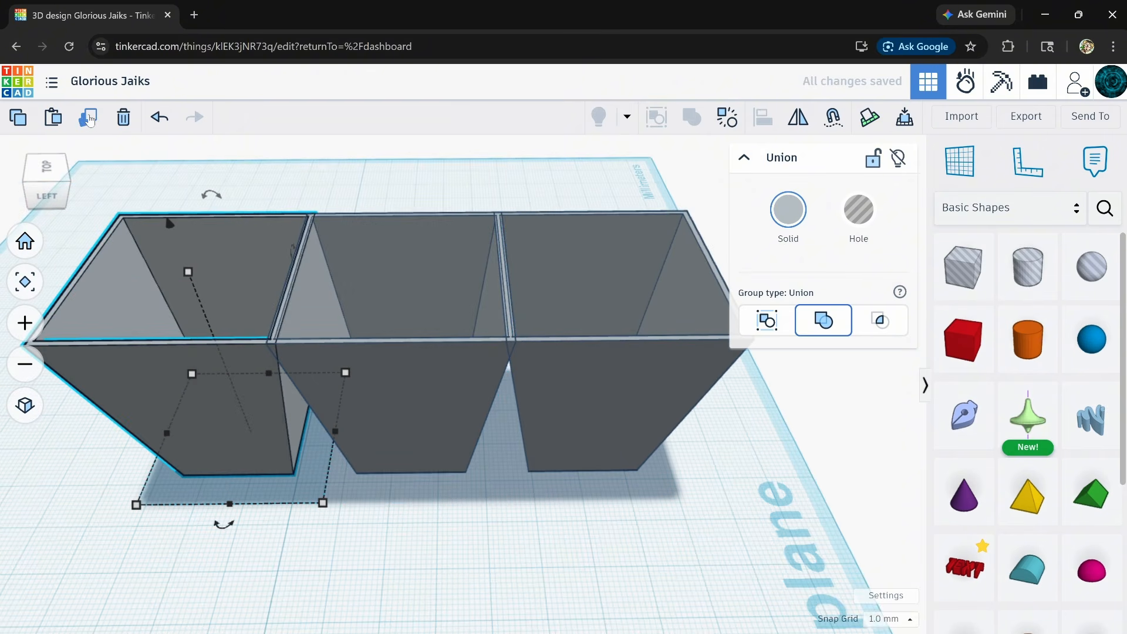
click(90, 119)
scroll(322, 395, down, 5)
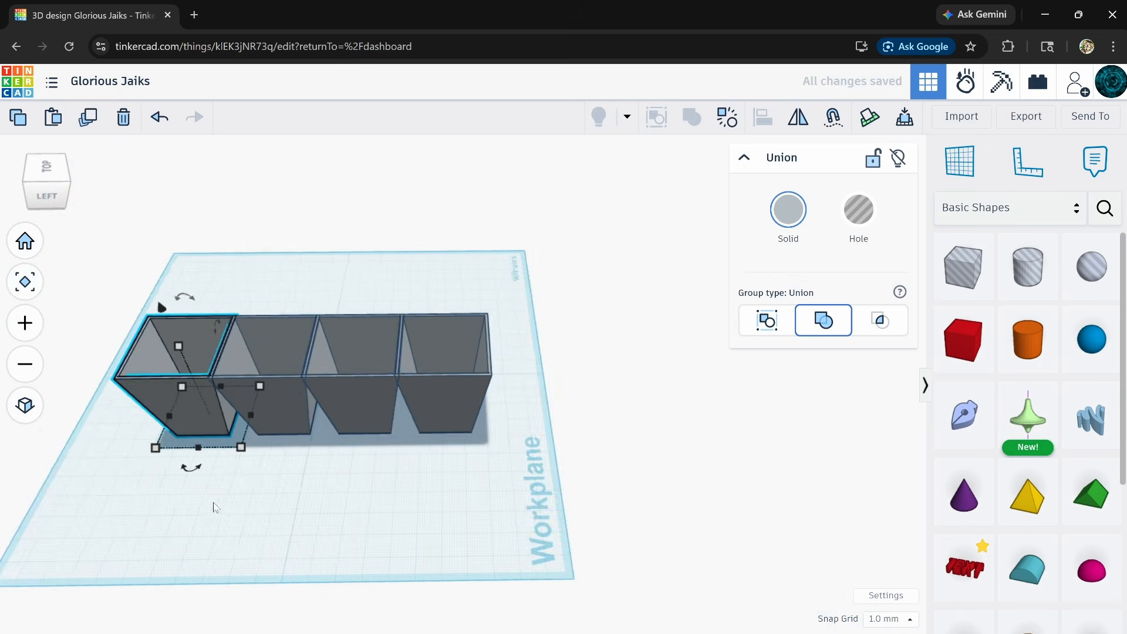
Step: Duplicate the whole row of four containers and shift the copy alongside, forming a two-by-four grid with touching rims
right_drag(299, 502, 531, 258)
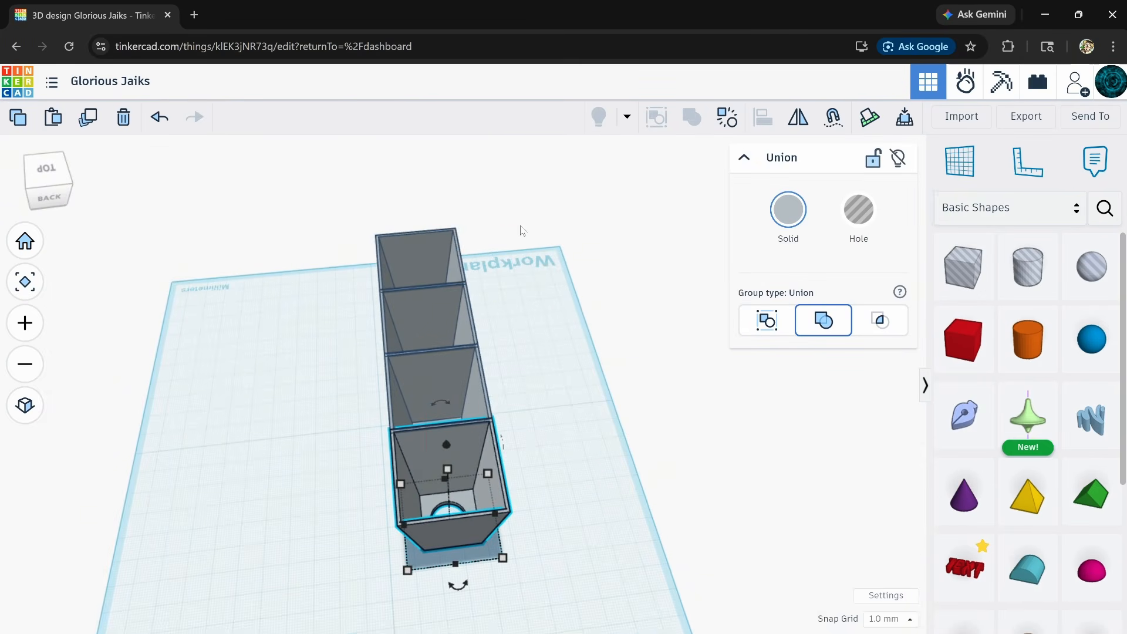
key(ctrl+a)
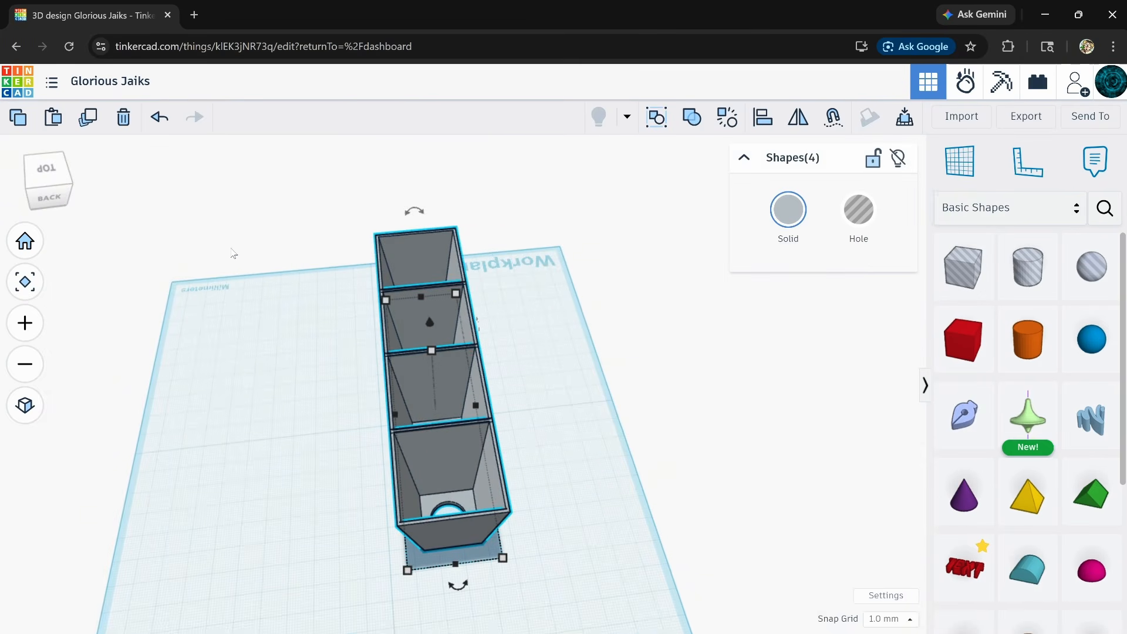
click(87, 121)
key(Left)
key(Left)
key(Left)
key(Left)
key(Left)
key(Left)
key(Left)
key(Left)
key(Left)
key(Left)
key(Left)
key(Left)
key(Left)
key(Left)
key(Left)
key(Left)
key(Left)
key(Left)
key(Left)
key(Left)
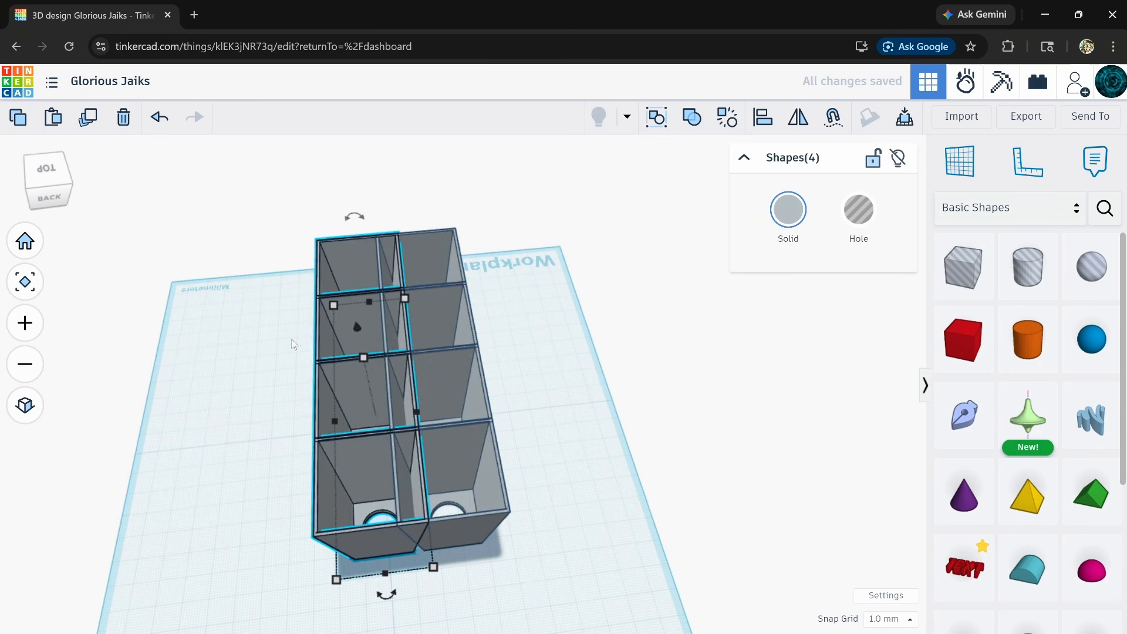
Step: Examine the seam between the two rows of containers, nudging the copied row two grid steps over and back
scroll(413, 494, up, 5)
scroll(410, 487, up, 3)
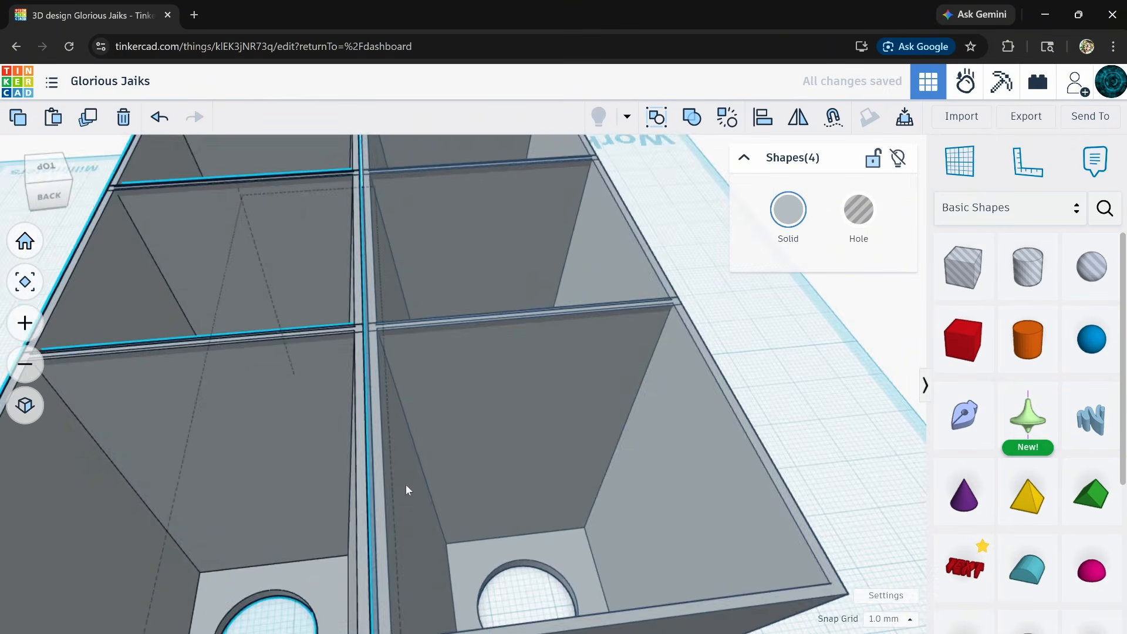
right_drag(406, 485, 394, 508)
key(Right)
key(Right)
key(Left)
key(Left)
scroll(429, 395, down, 5)
right_drag(429, 385, 304, 475)
scroll(386, 445, up, 3)
right_drag(387, 438, 112, 421)
scroll(304, 450, down, 5)
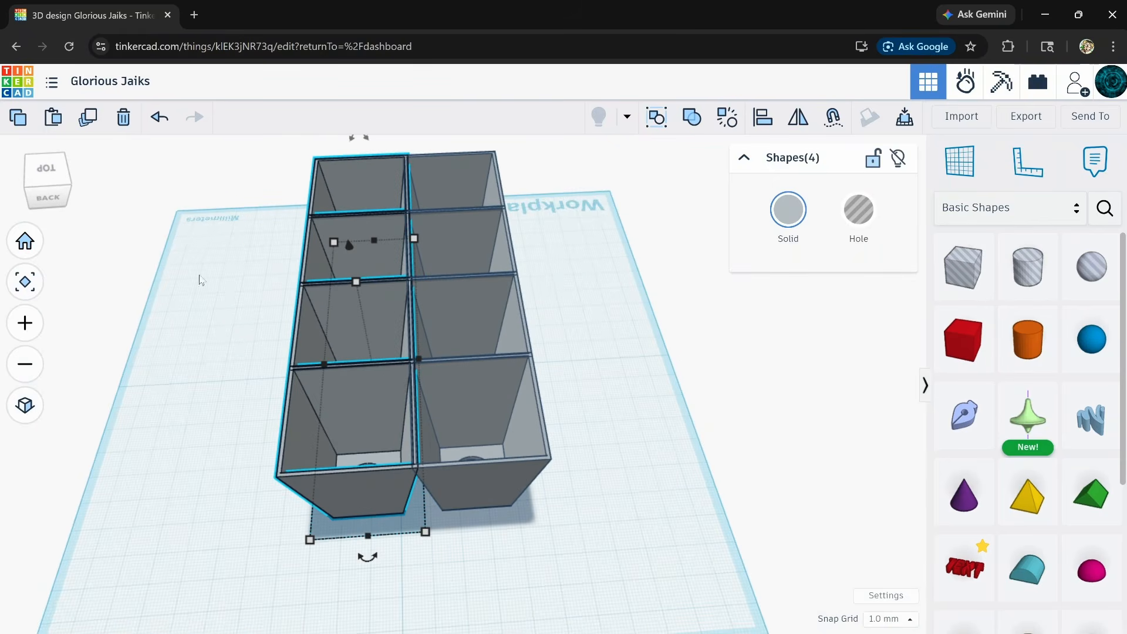
click(235, 353)
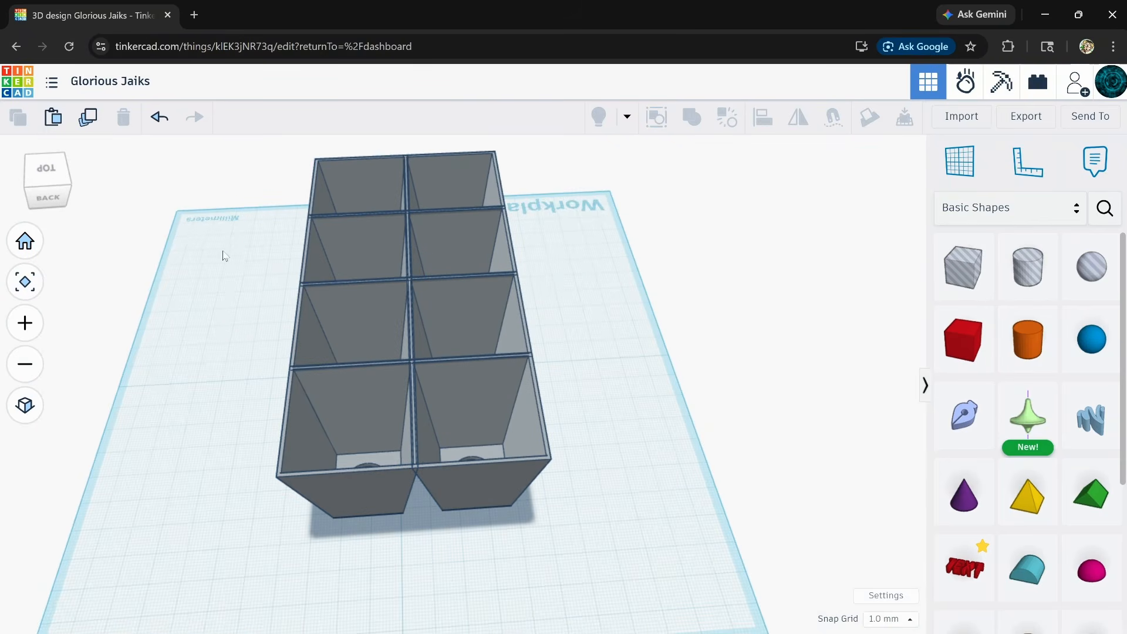
Step: Select all eight containers and scale them up uniformly, keeping their proportions
drag(527, 571, 526, 563)
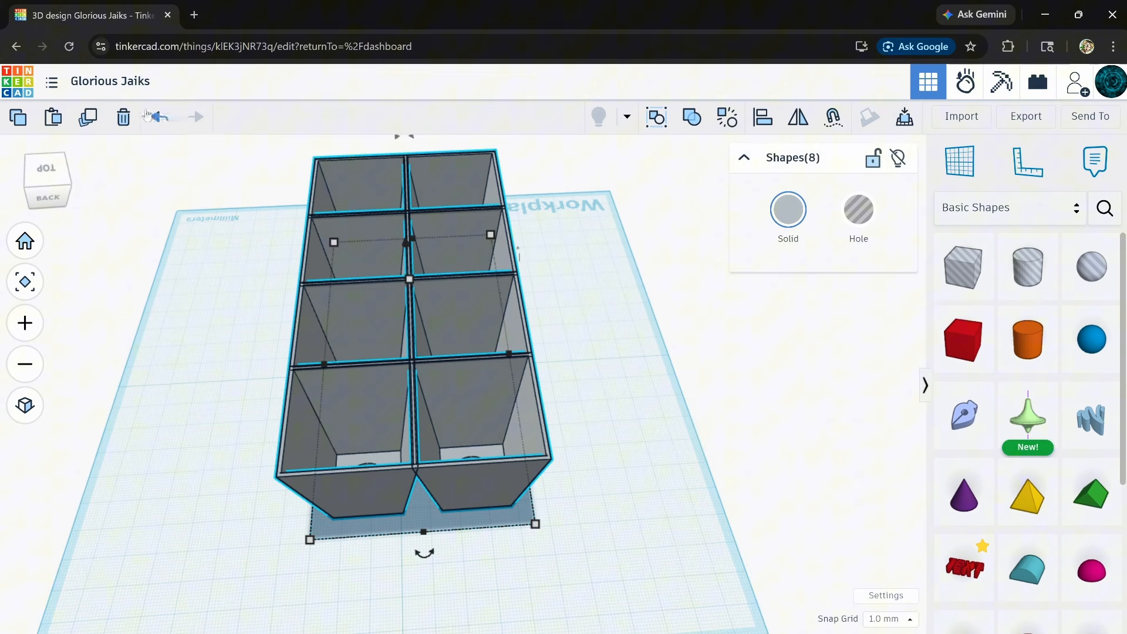
scroll(310, 388, down, 5)
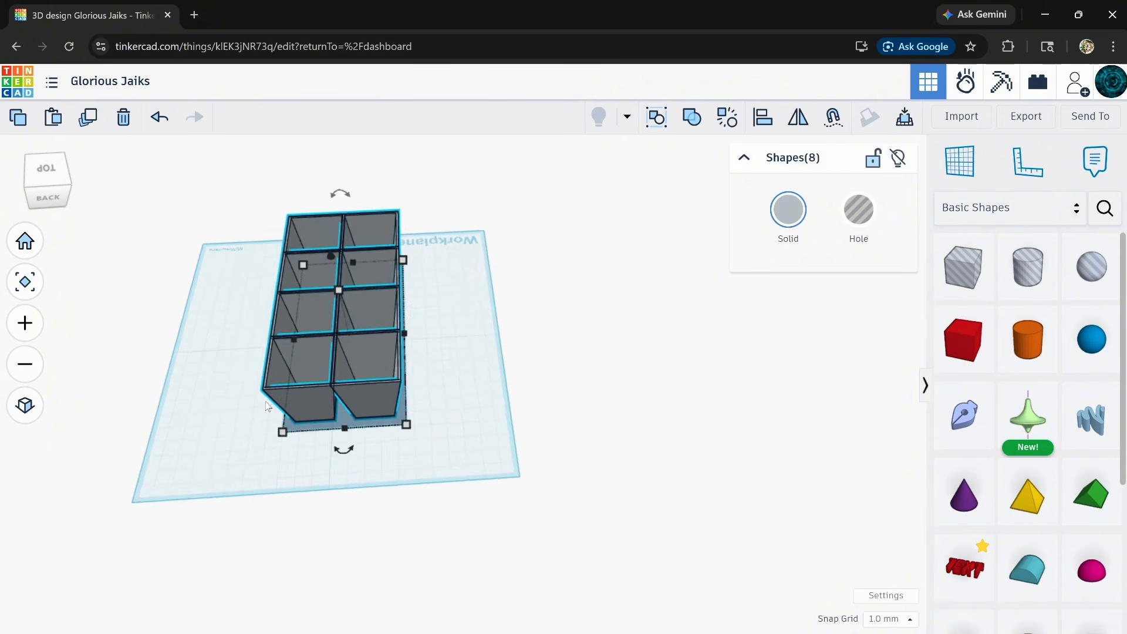
right_drag(310, 386, 428, 369)
shift+drag(413, 385, 410, 351)
drag(631, 458, 690, 463)
right_drag(716, 508, 491, 456)
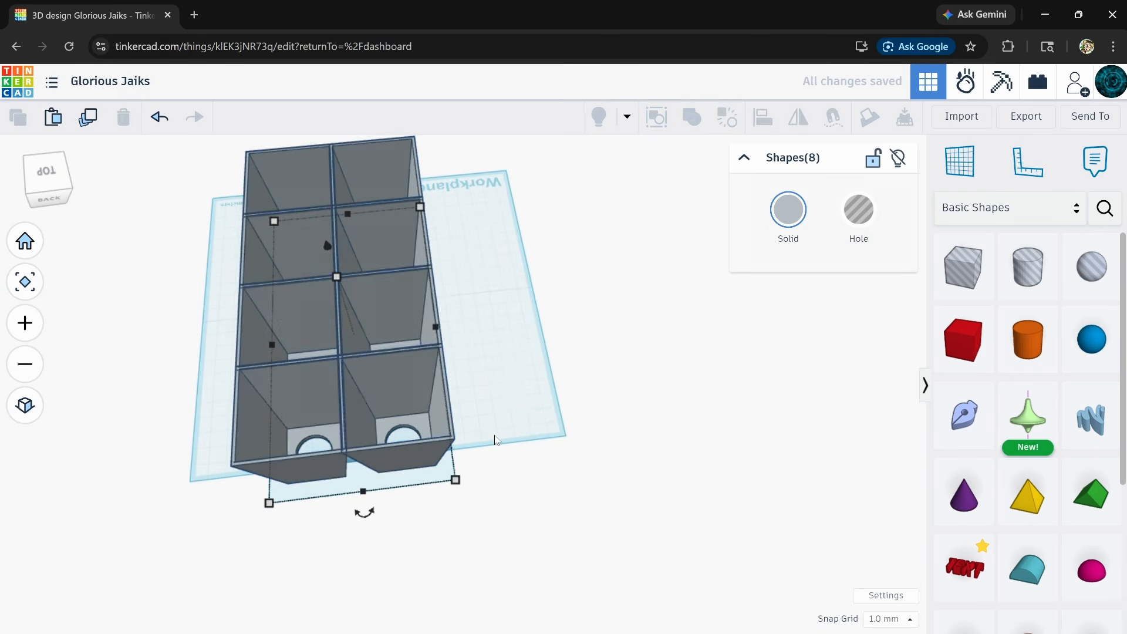
Step: Delete the two containers at the back end of the grid, leaving a two-by-three arrangement
click(481, 429)
drag(315, 500, 314, 502)
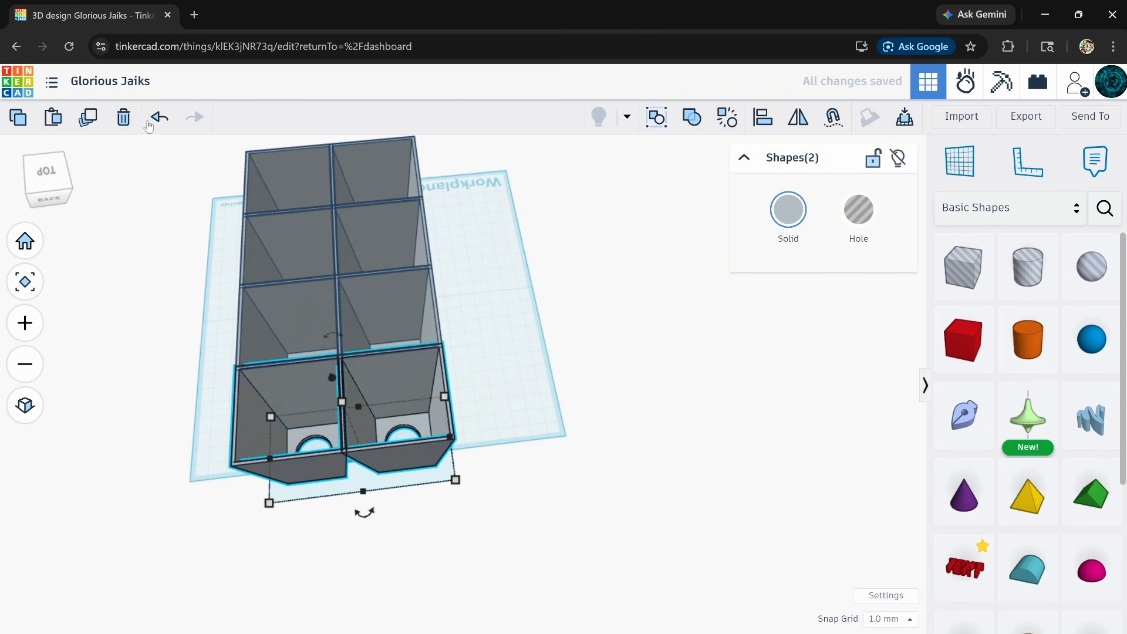
click(123, 117)
right_drag(103, 201, 424, 319)
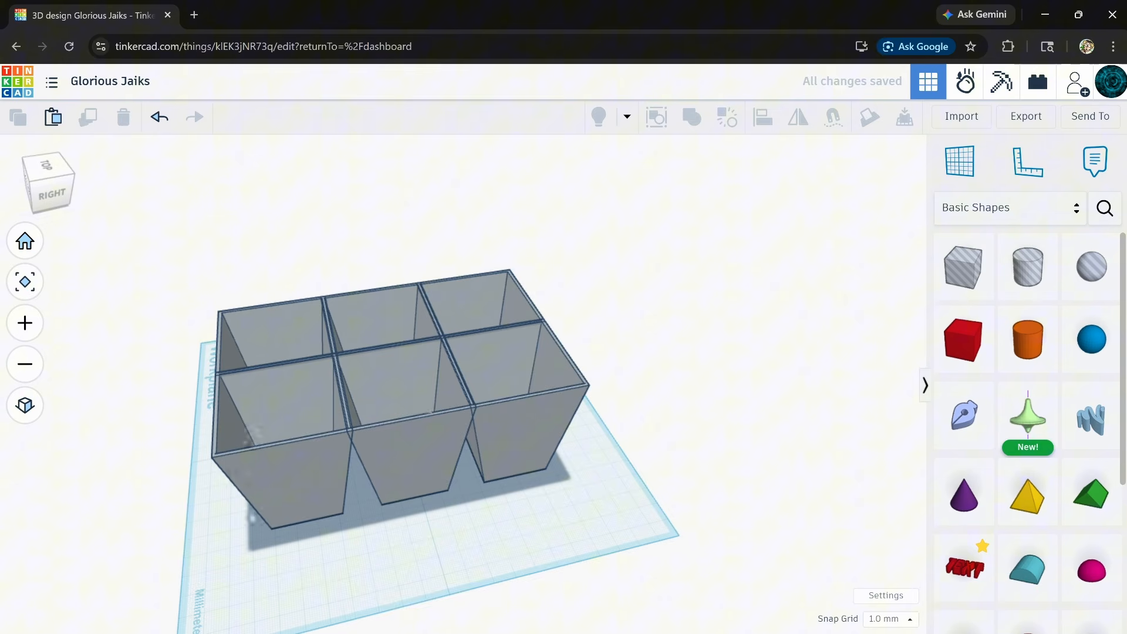
right_drag(416, 525, 683, 515)
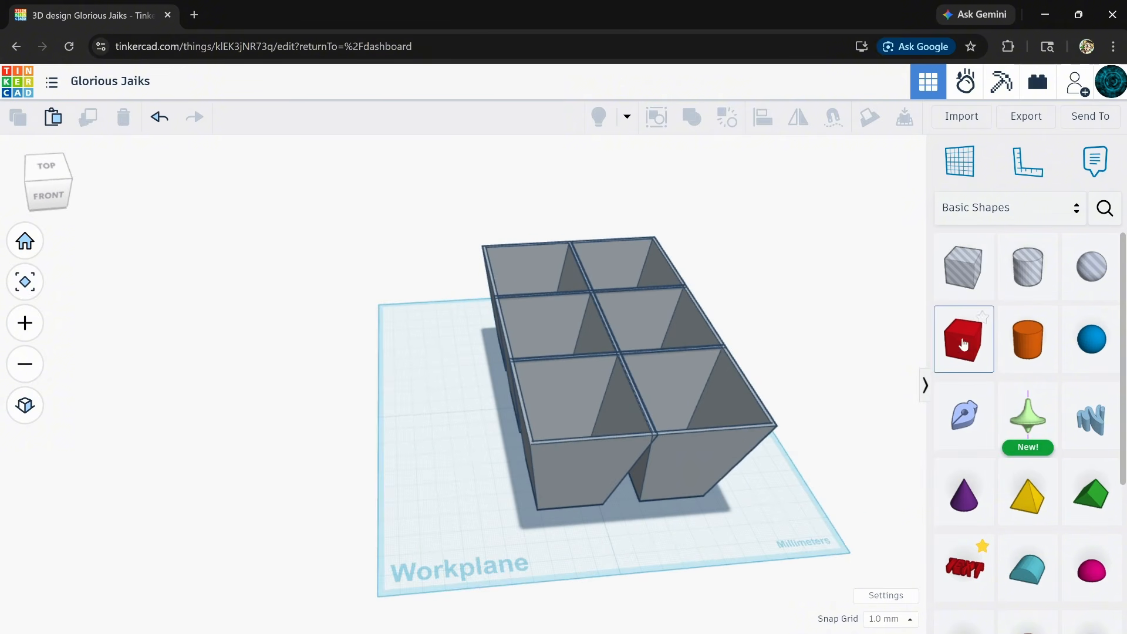
drag(964, 345, 571, 532)
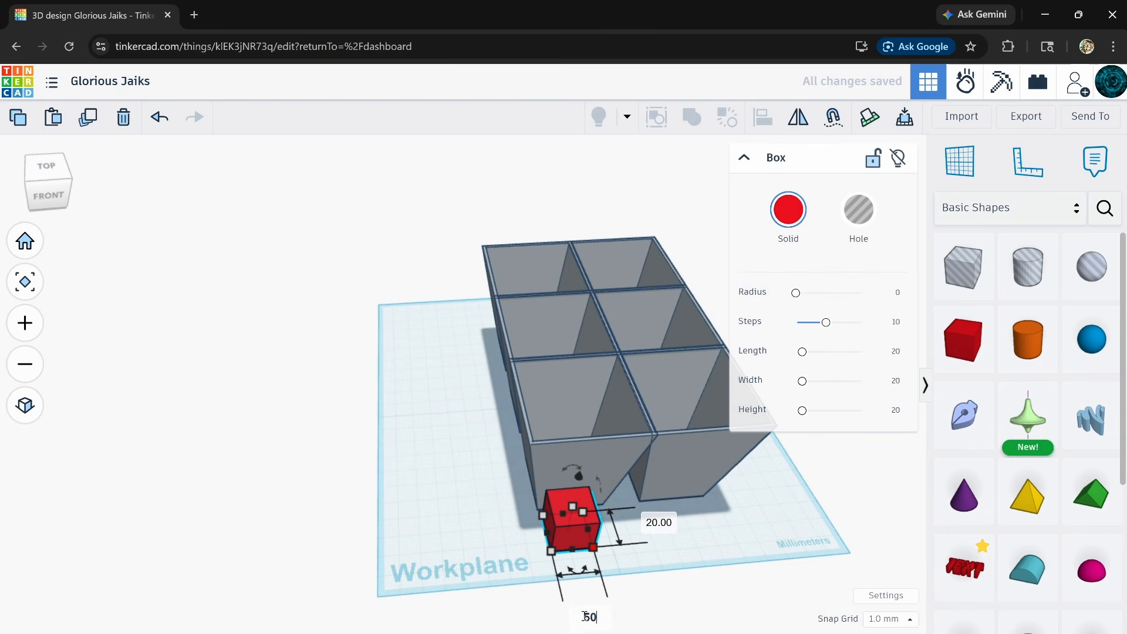
key(Return)
drag(583, 527, 589, 370)
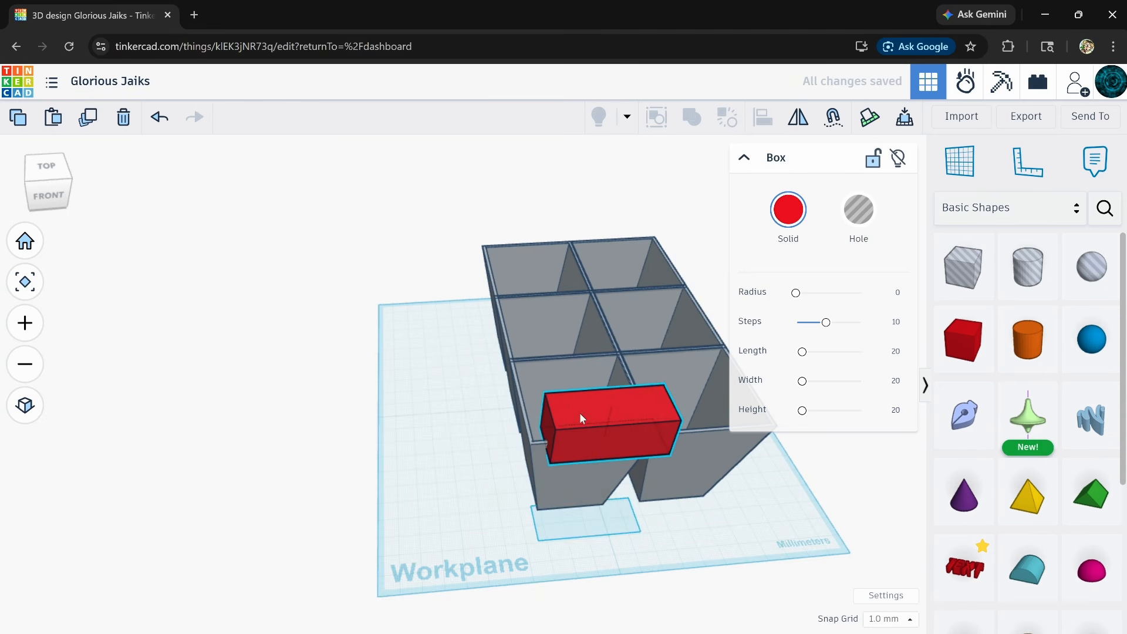
drag(584, 415, 558, 372)
click(123, 118)
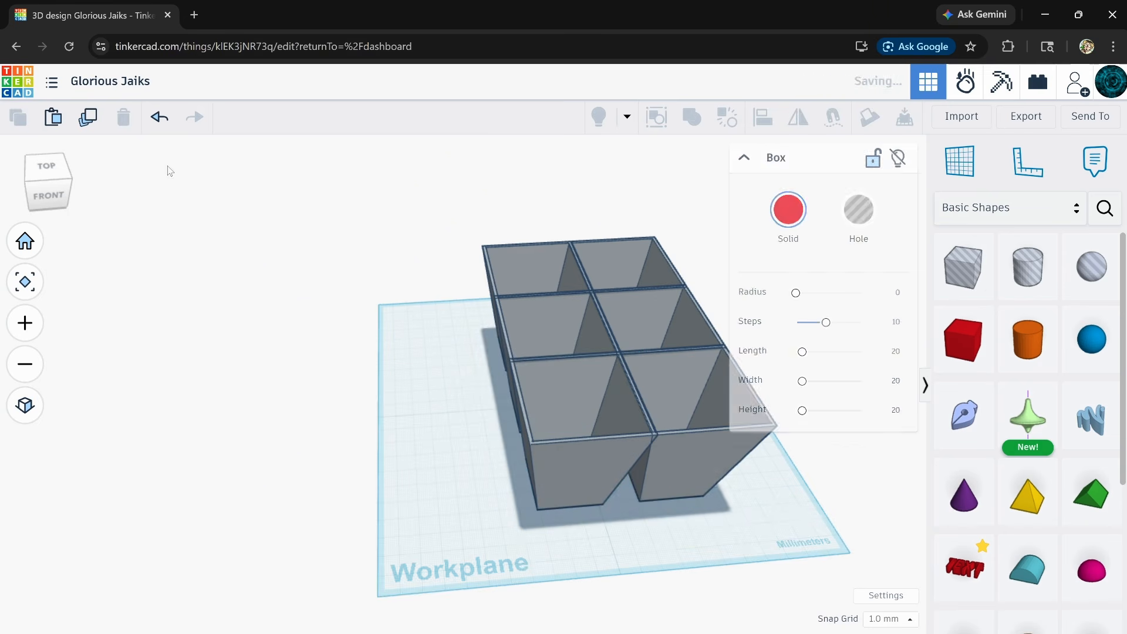
Step: Group the six remaining containers as one union
right_drag(663, 549, 458, 525)
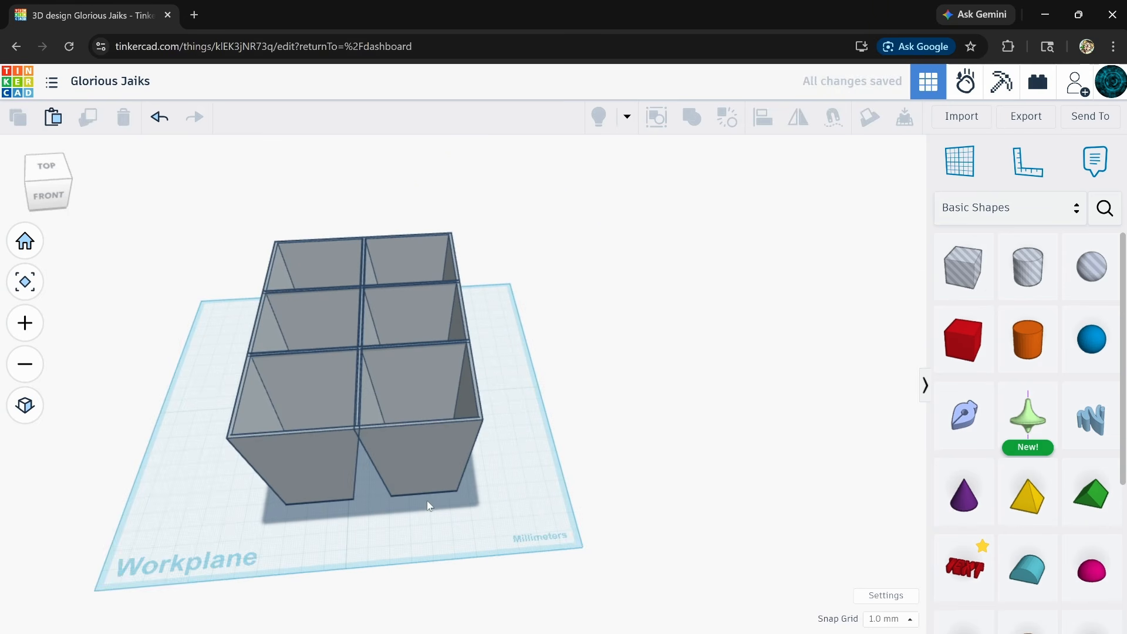
right_drag(565, 439, 404, 414)
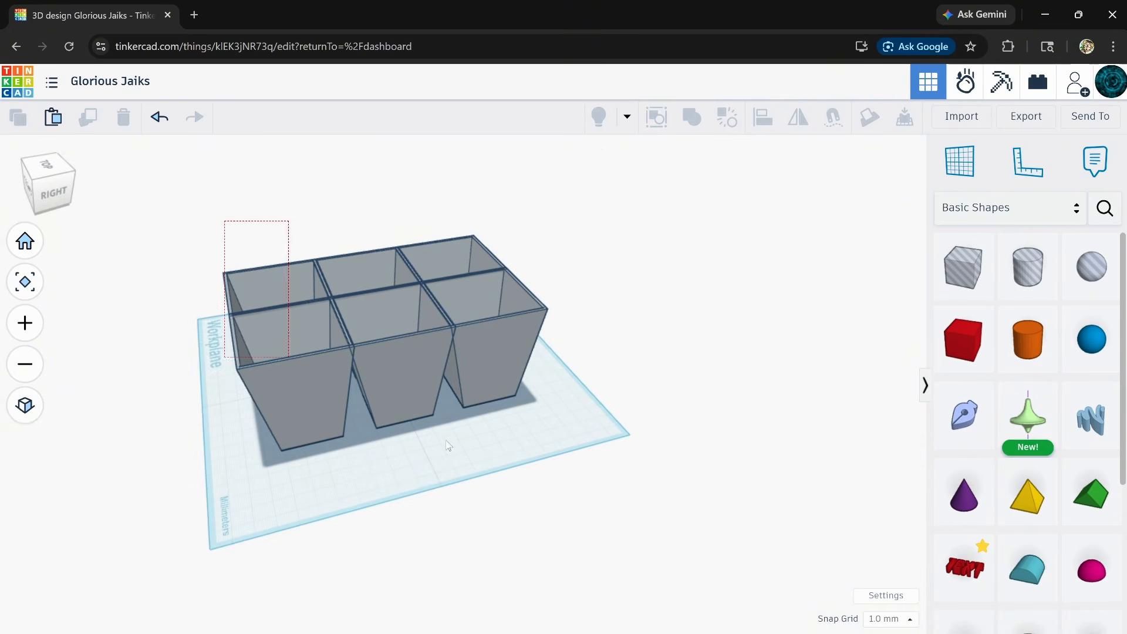
drag(521, 460, 523, 461)
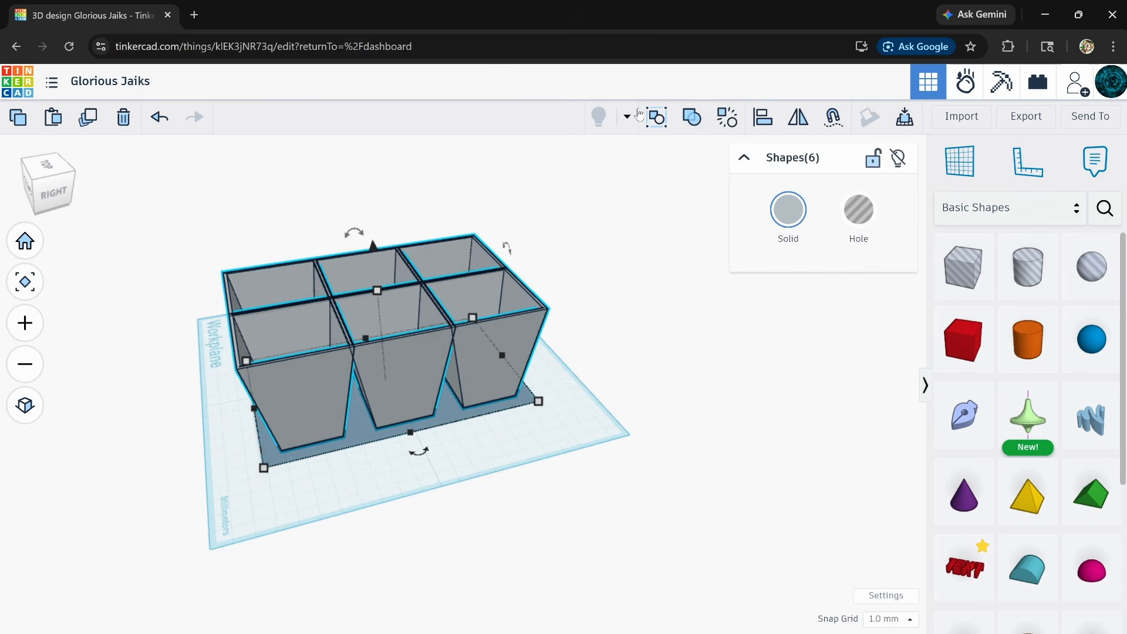
click(693, 118)
scroll(328, 355, up, 4)
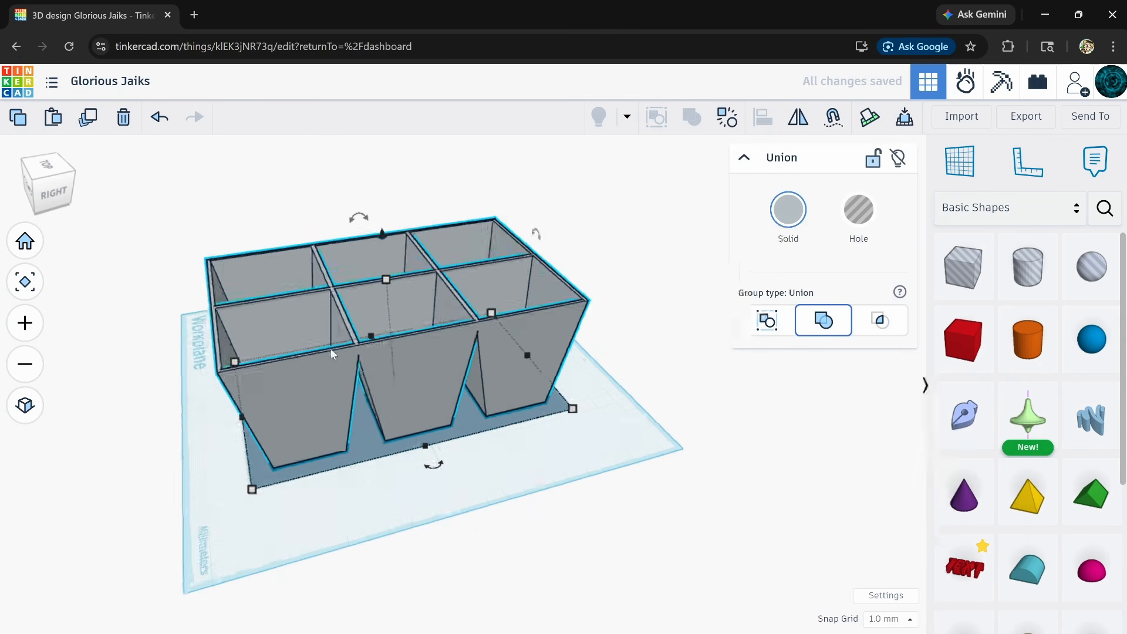
Step: Move the grouped containers about 141 mm to the far edge of the workplane, freeing space beside them
right_drag(301, 353, 247, 369)
drag(420, 401, 421, 440)
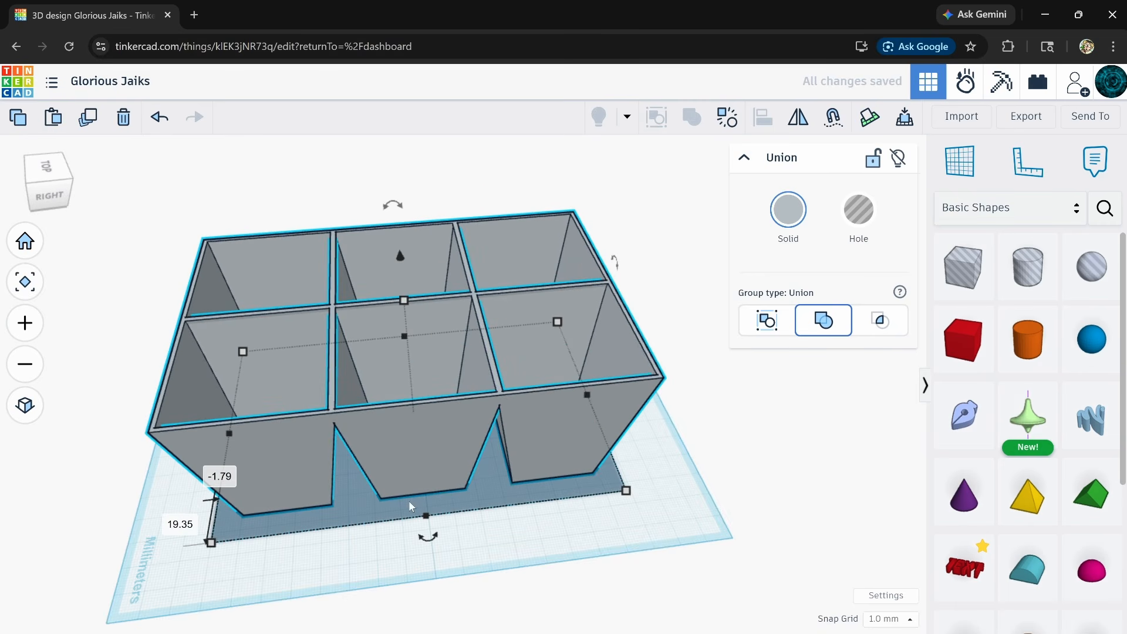
middle_drag(300, 537, 333, 494)
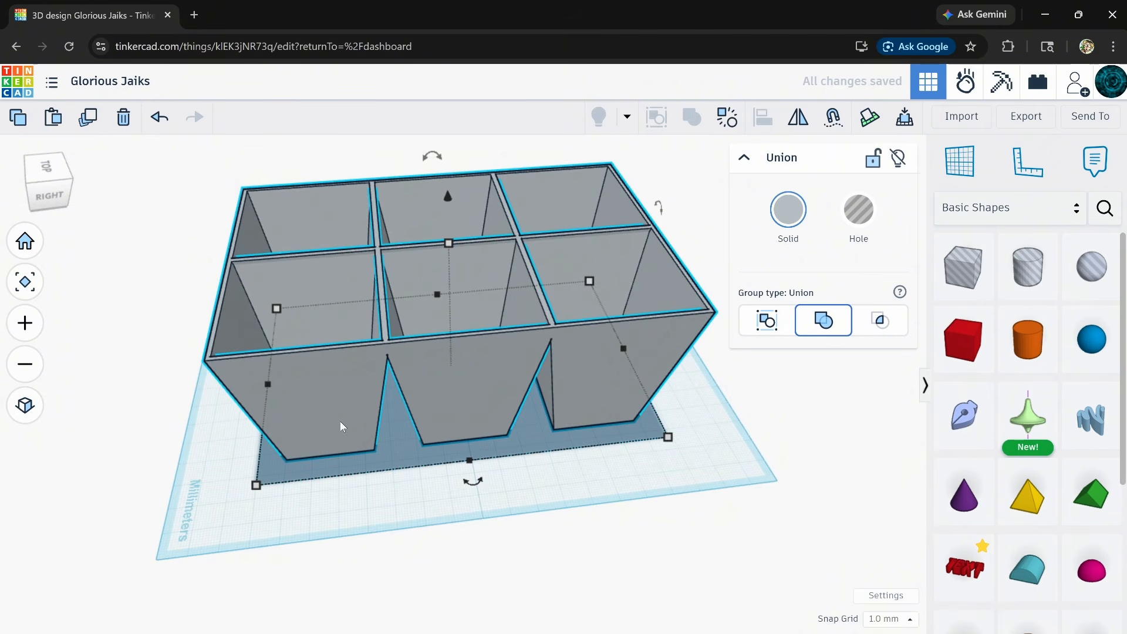
drag(467, 381, 422, 185)
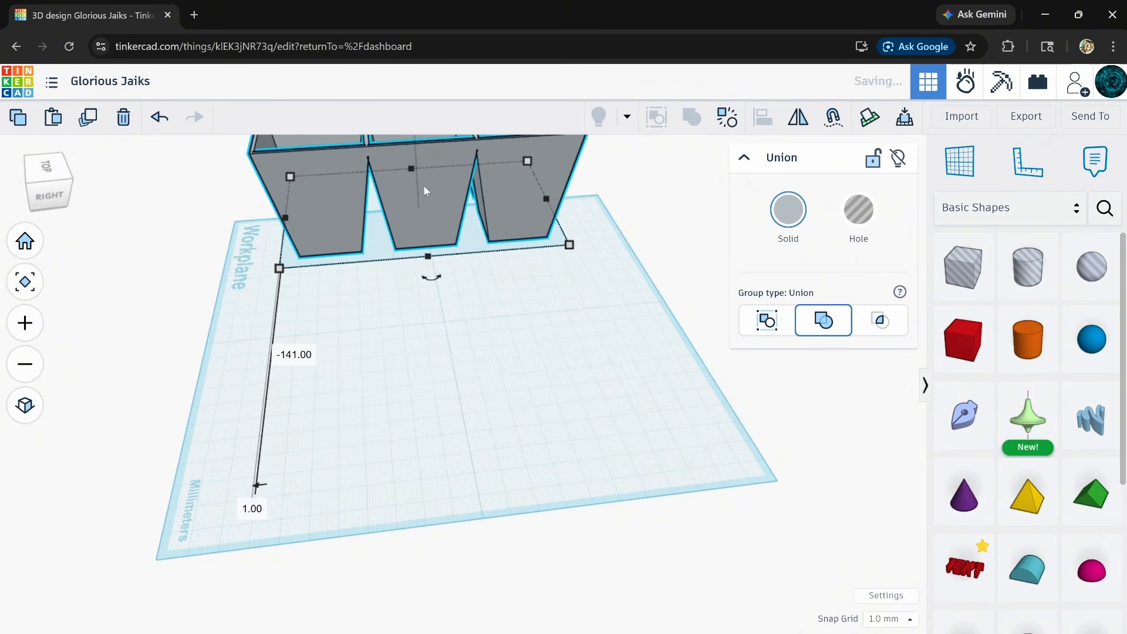
middle_drag(441, 351, 452, 524)
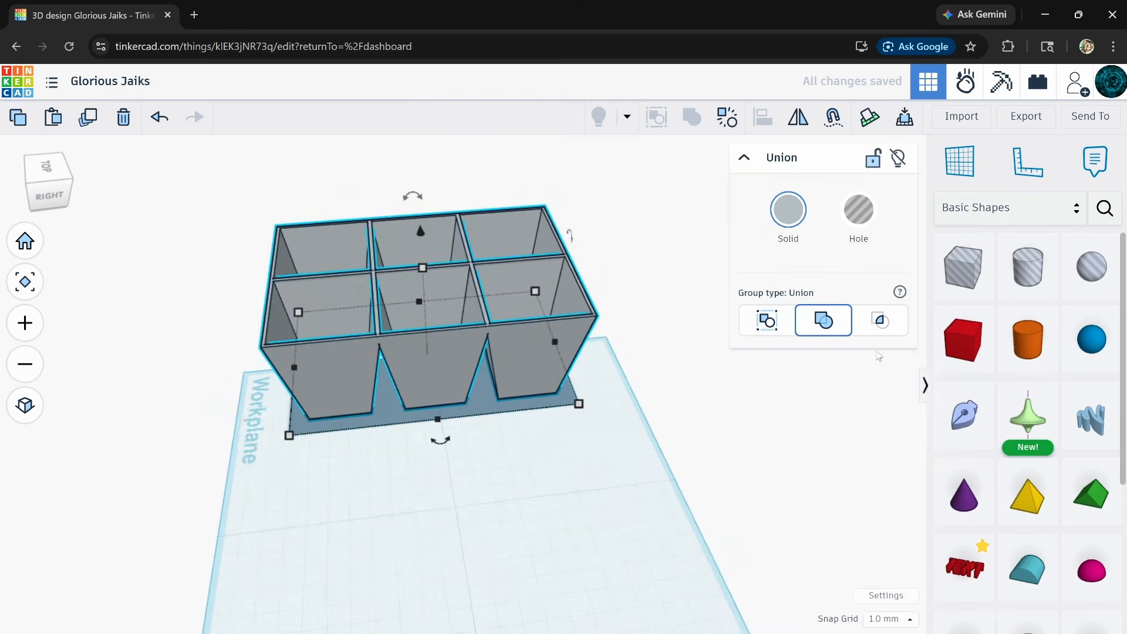
Step: Add a solid box beside the grouped containers and stretch its footprint to about 145 by 85 mm
drag(962, 347, 612, 516)
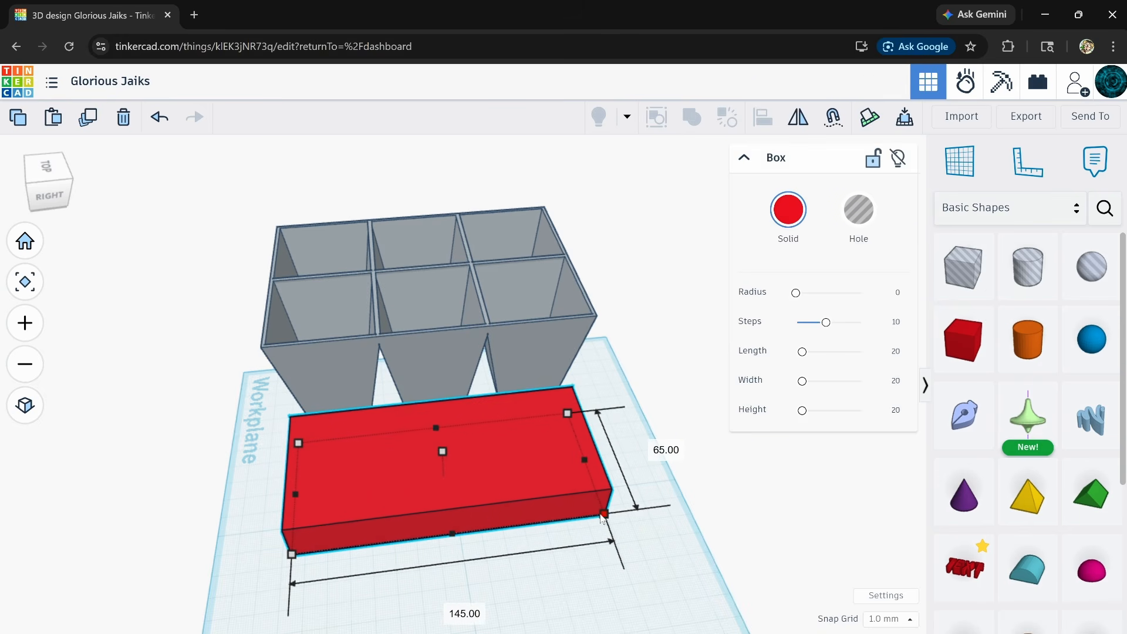
right_drag(303, 521, 536, 498)
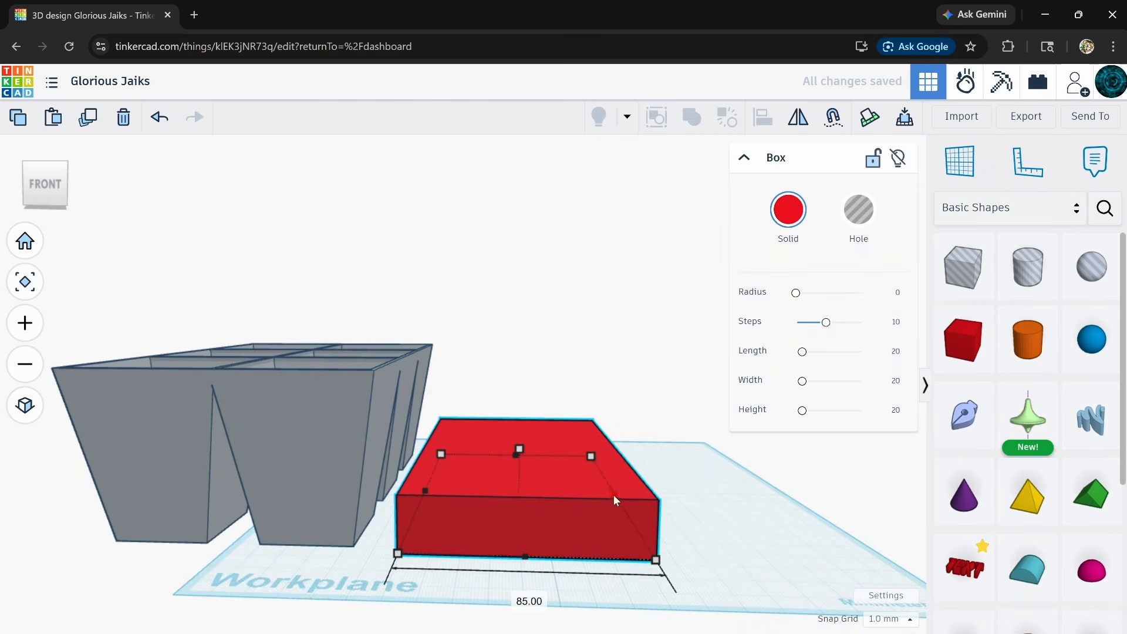
right_drag(613, 495, 561, 534)
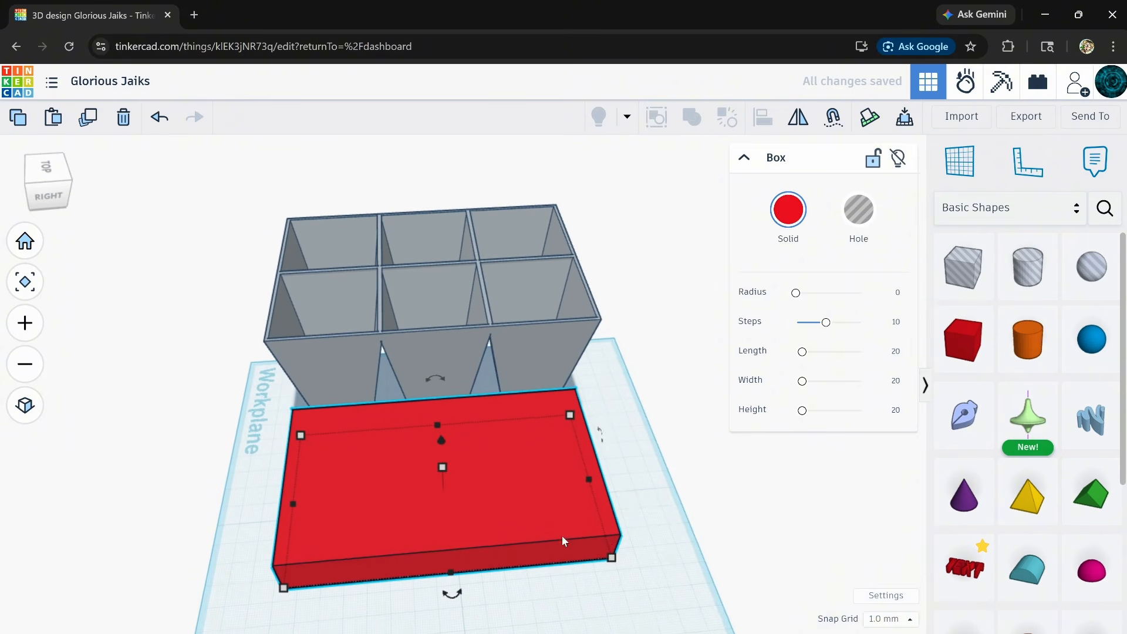
mouse_move(616, 554)
mouse_down()
mouse_move(633, 552)
mouse_move(621, 534)
mouse_up()
Step: Move the red box beneath the six grouped containers and flatten it into a thin base plate
drag(505, 452, 484, 368)
right_drag(343, 501, 349, 427)
drag(350, 424, 273, 442)
drag(200, 509, 203, 509)
Step: Resize the base plate to about 99 mm across and adjust its edges so it extends slightly past the container bottoms
right_drag(369, 558, 189, 555)
right_drag(423, 558, 234, 544)
right_drag(418, 564, 275, 546)
drag(771, 538, 753, 536)
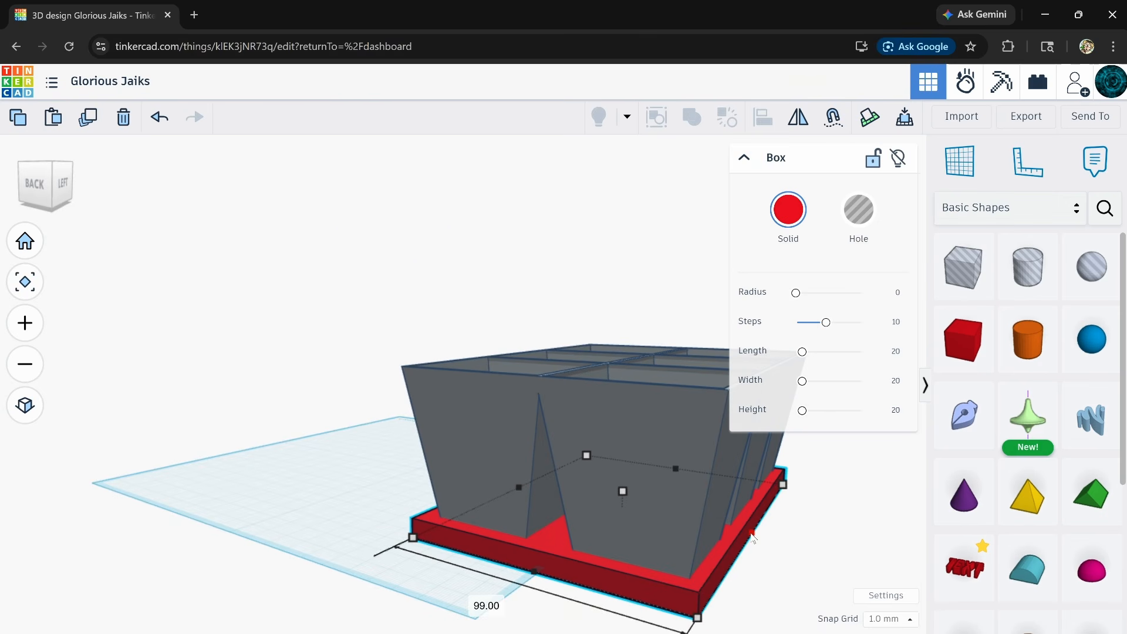
right_drag(485, 554, 357, 575)
drag(762, 614, 756, 602)
right_drag(488, 588, 587, 550)
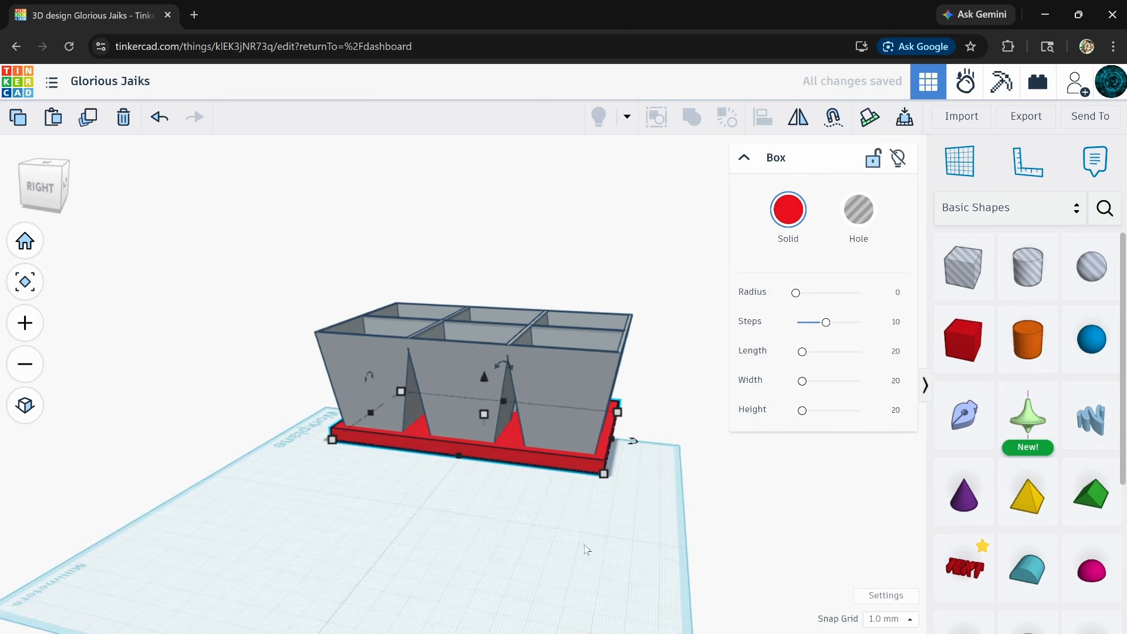
Step: Move the red base plate about 138 mm out from beneath the grouped containers
drag(504, 471, 435, 629)
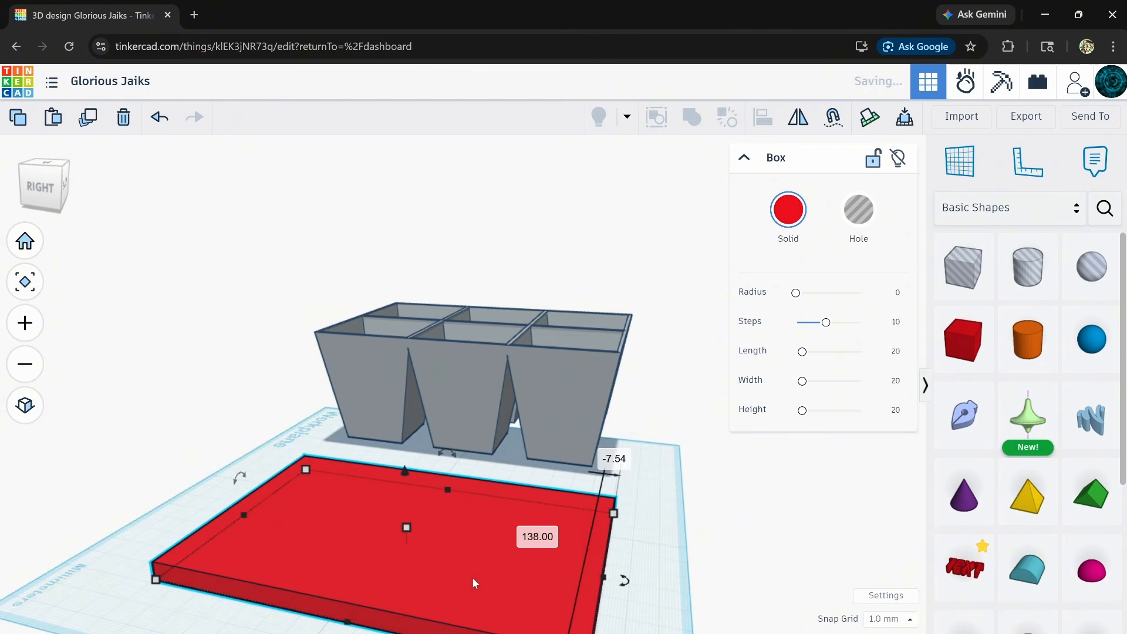
middle_drag(703, 554, 736, 446)
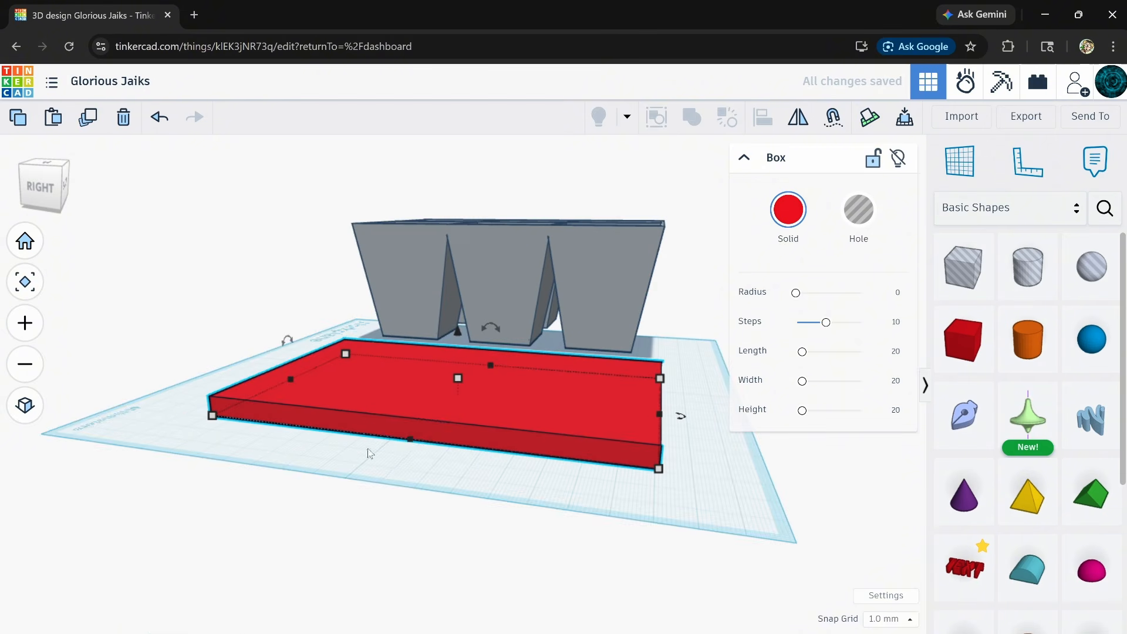
mouse_move(368, 453)
right_down()
mouse_move(430, 455)
mouse_move(372, 403)
mouse_move(355, 468)
right_up()
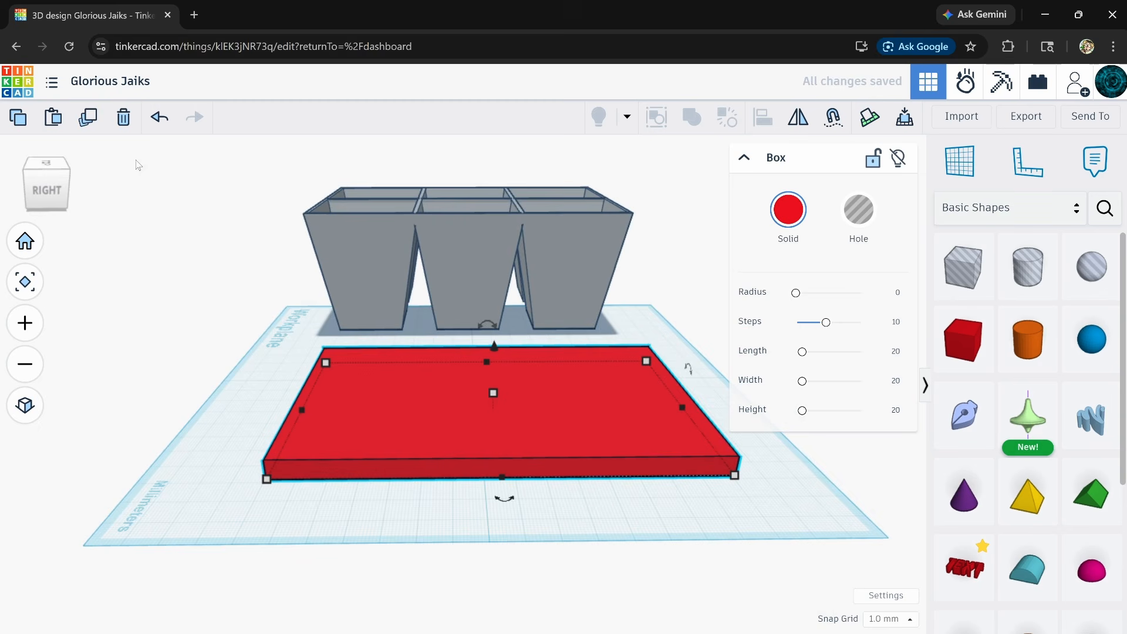
Step: Duplicate the base plate, make the copy a hole about 32 mm tall, and shrink its footprint to leave a rim
click(87, 118)
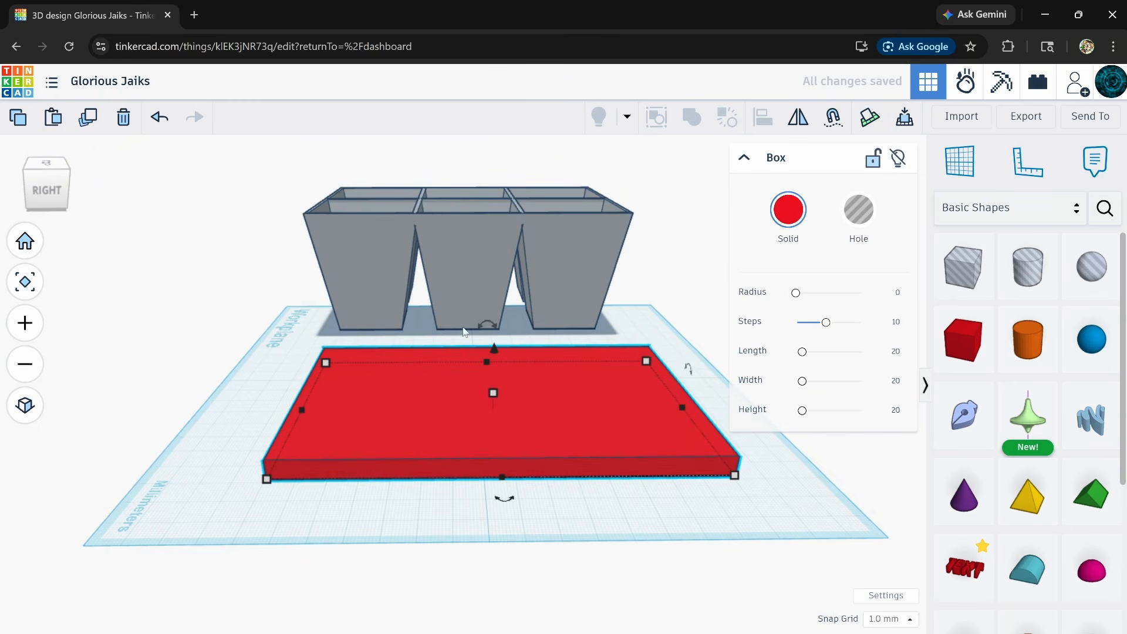
drag(491, 390, 506, 323)
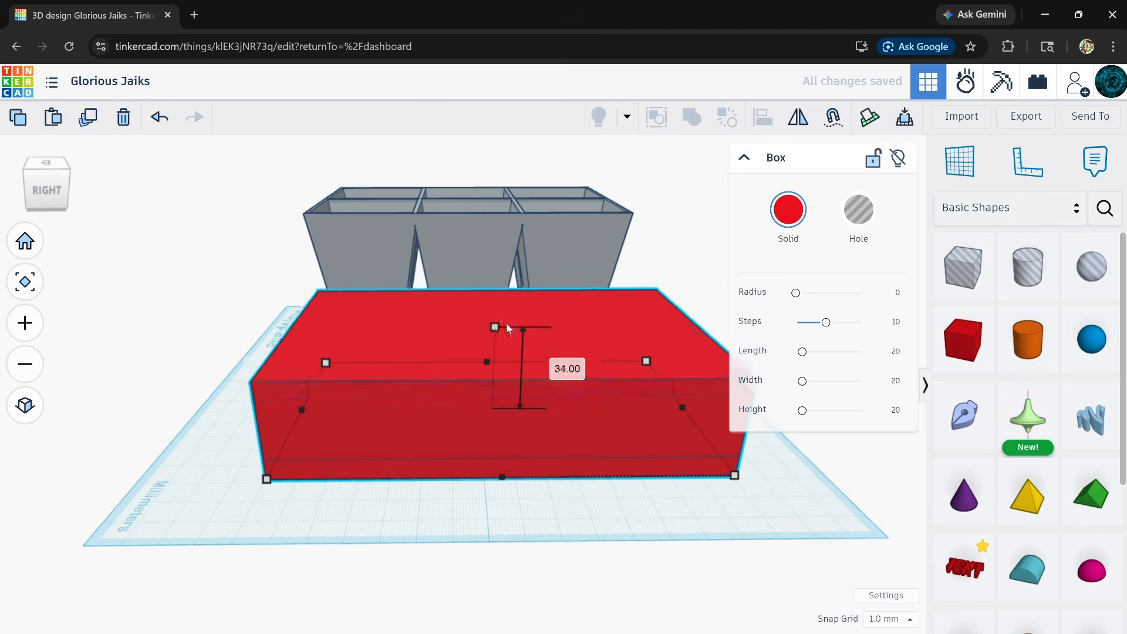
click(858, 215)
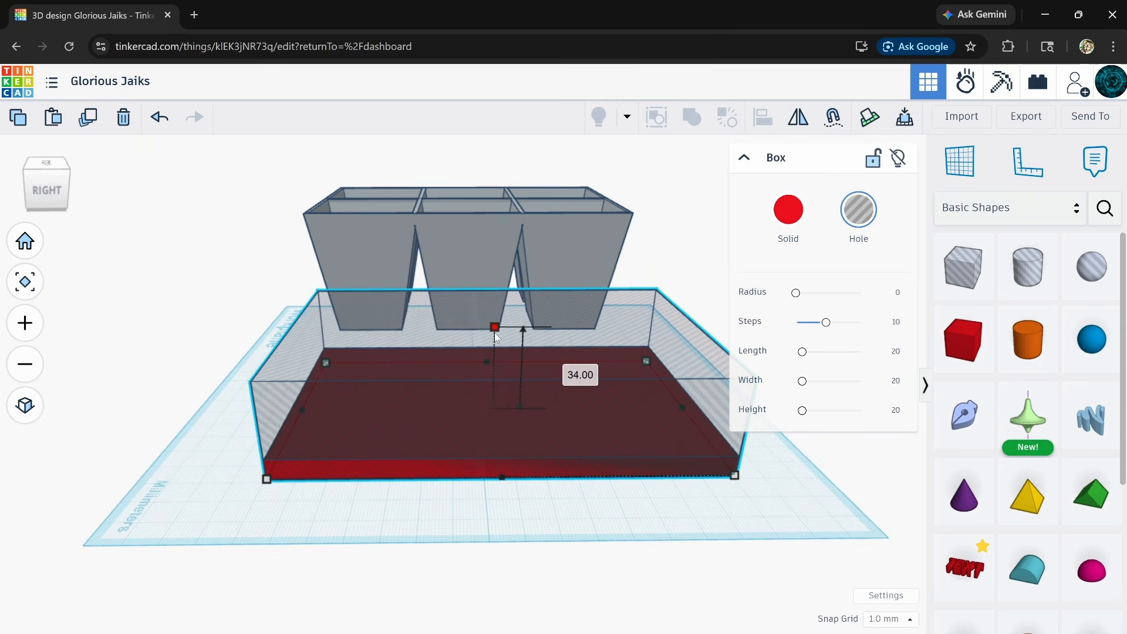
mouse_move(495, 335)
mouse_down()
mouse_move(495, 344)
mouse_move(491, 316)
mouse_move(493, 357)
mouse_move(492, 319)
mouse_move(495, 333)
mouse_up()
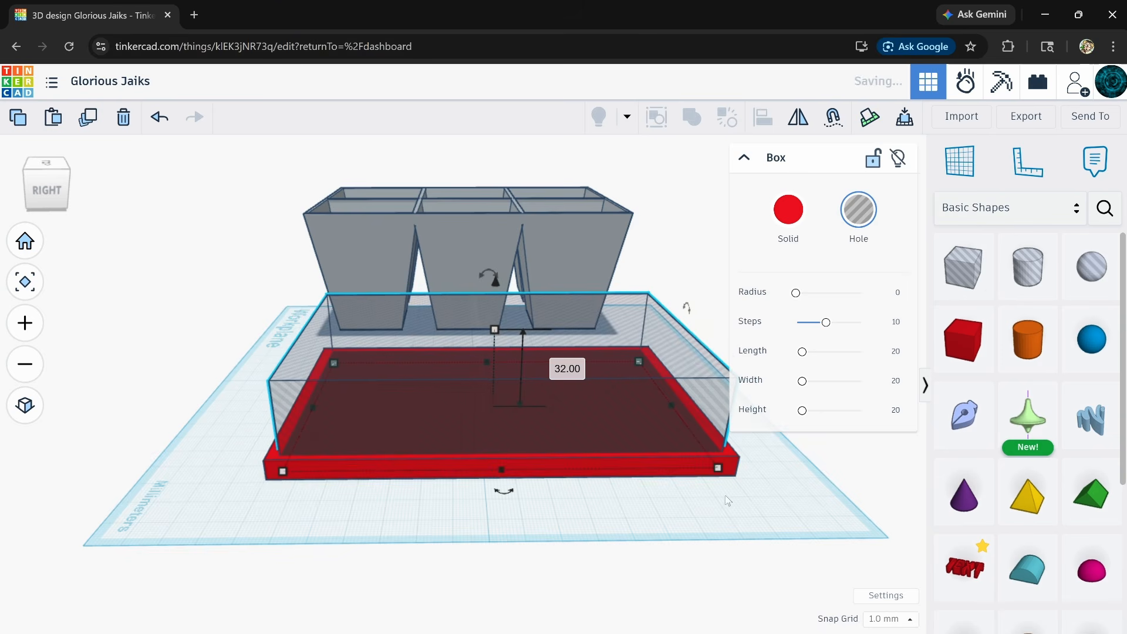
Step: Set the snap grid to 0.1 mm and widen the hole box to about 146.9 mm, thinning the tray's rim
click(909, 622)
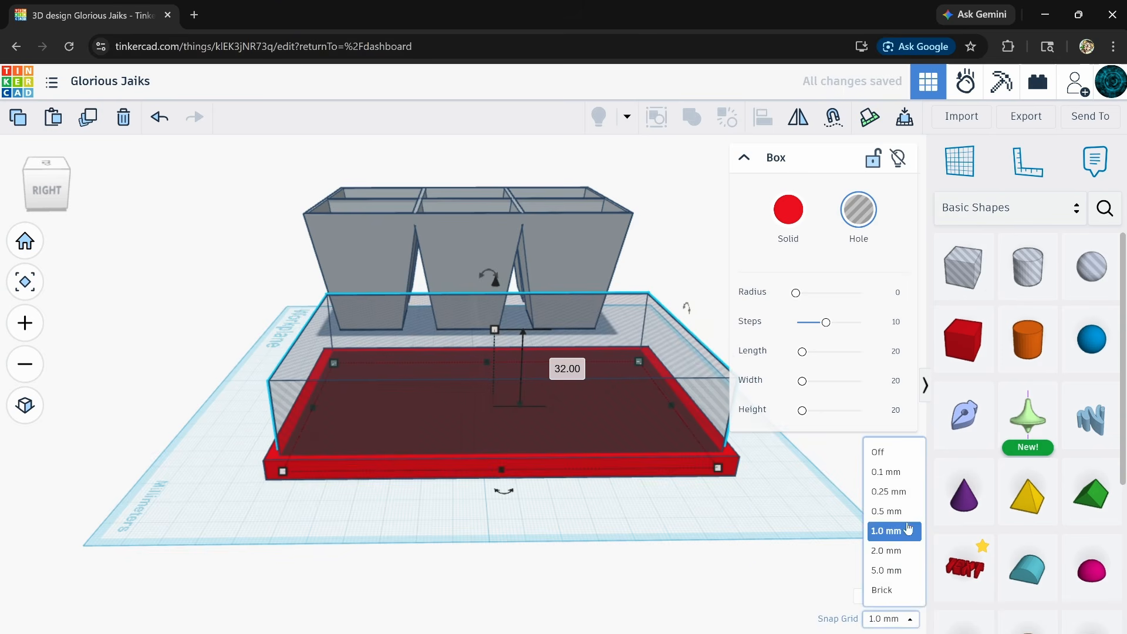
click(886, 472)
mouse_move(717, 472)
mouse_down()
mouse_move(744, 471)
mouse_move(722, 475)
mouse_up()
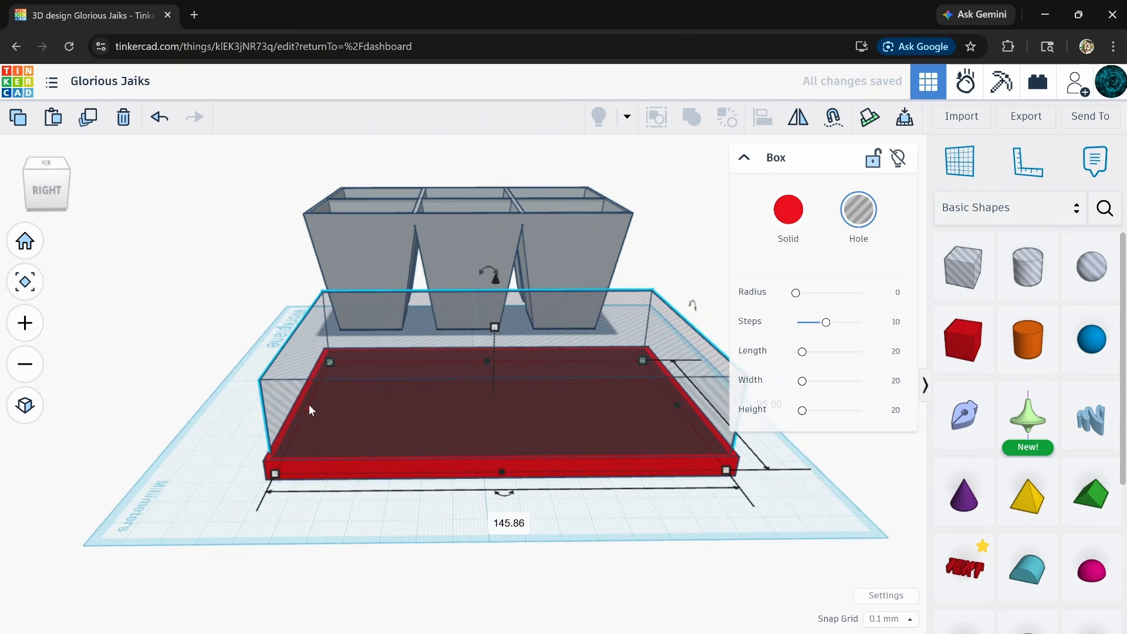
drag(304, 403, 304, 407)
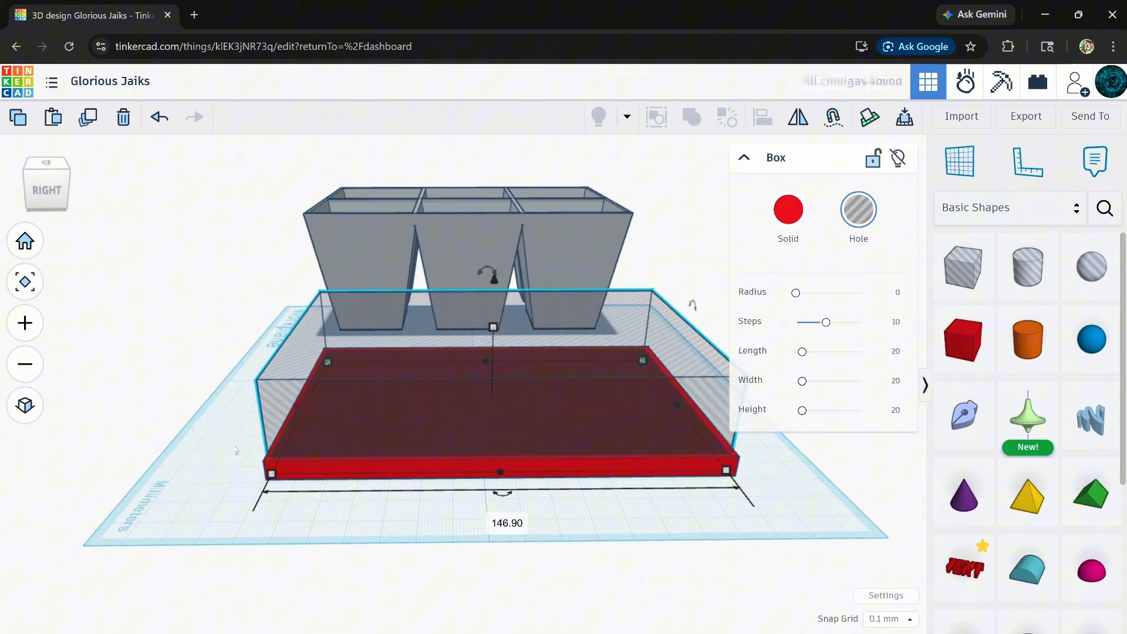
Step: Select the hole box and base plate together and centre-align them along the plate's long side
drag(408, 486, 759, 226)
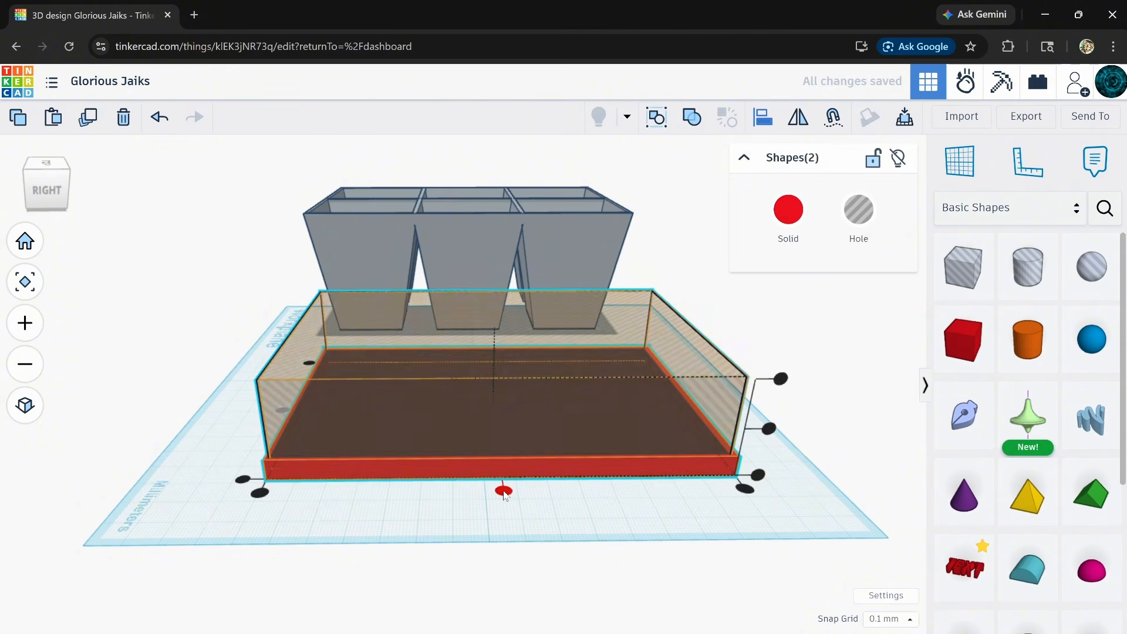
click(509, 530)
right_drag(651, 538, 373, 558)
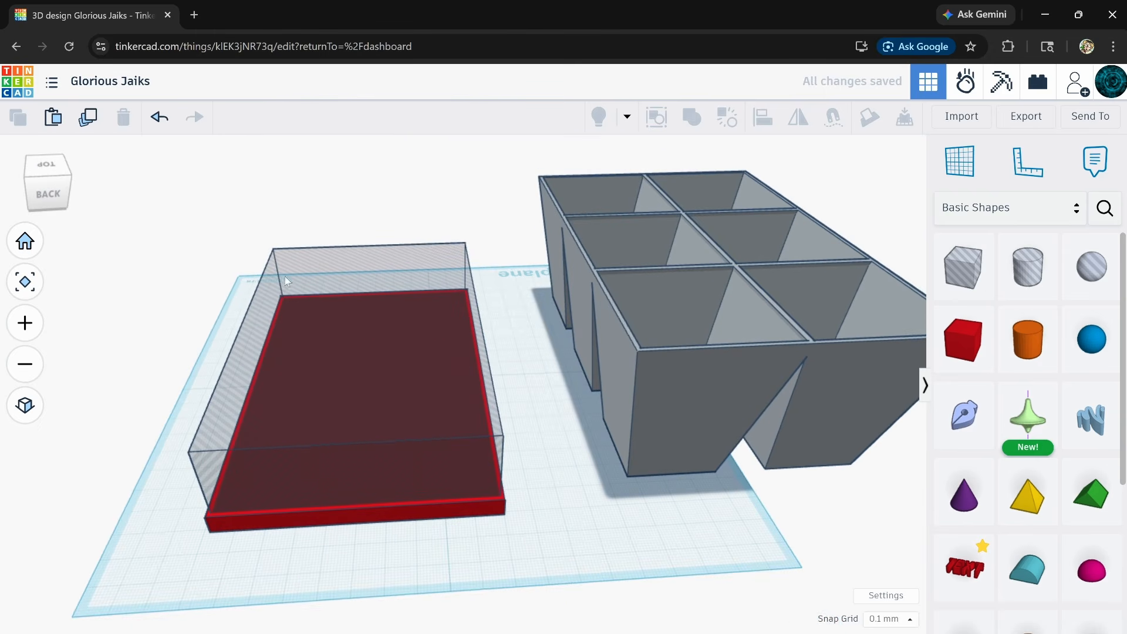
Step: Fine-tune the hole box's height above the plate's floor, returning the snap grid to 1.0 mm
click(336, 330)
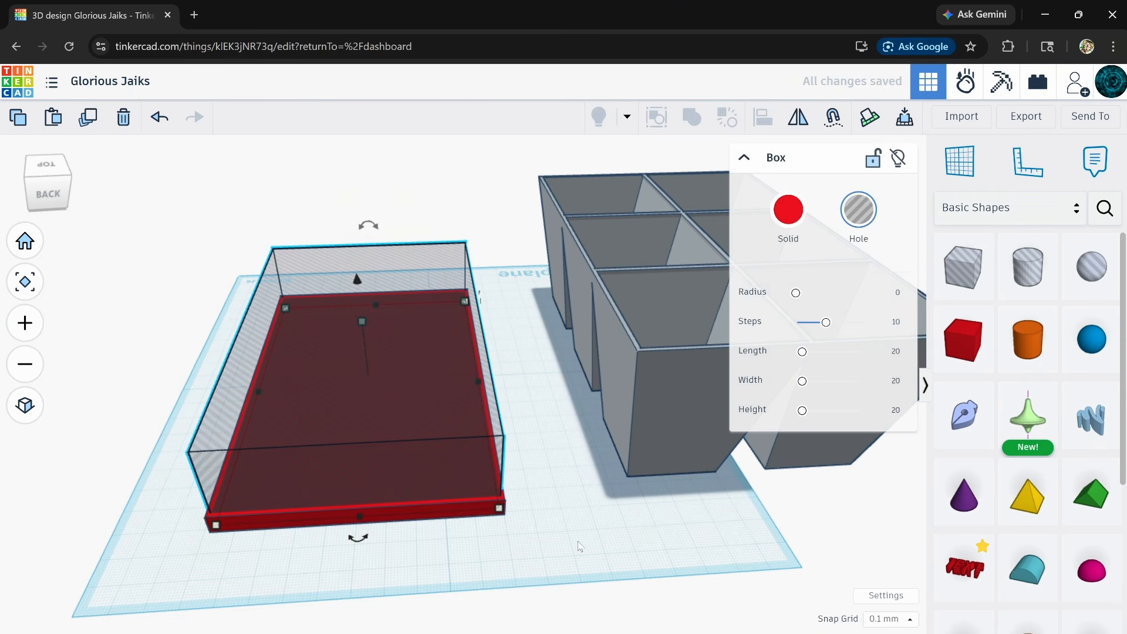
key(Down)
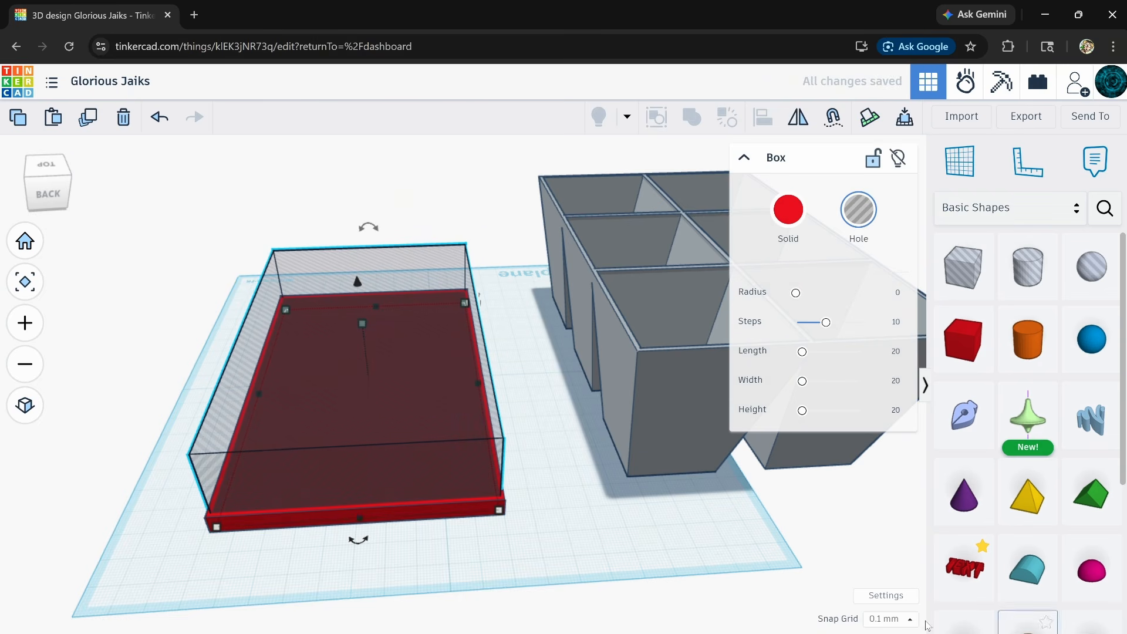
click(911, 620)
click(904, 531)
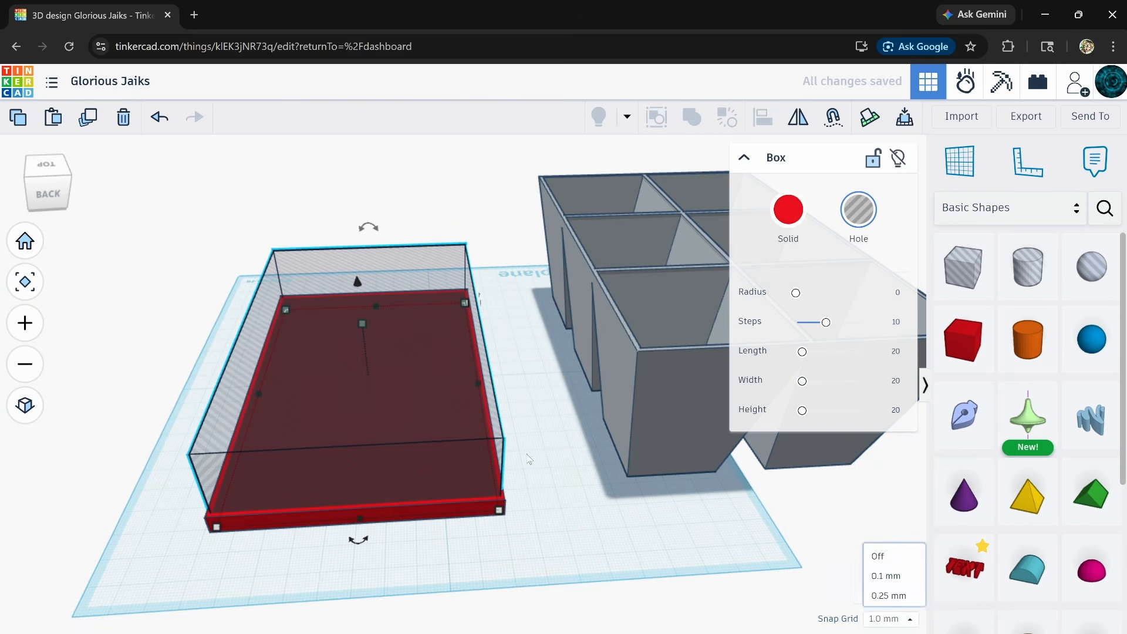
key(Up)
key(Up)
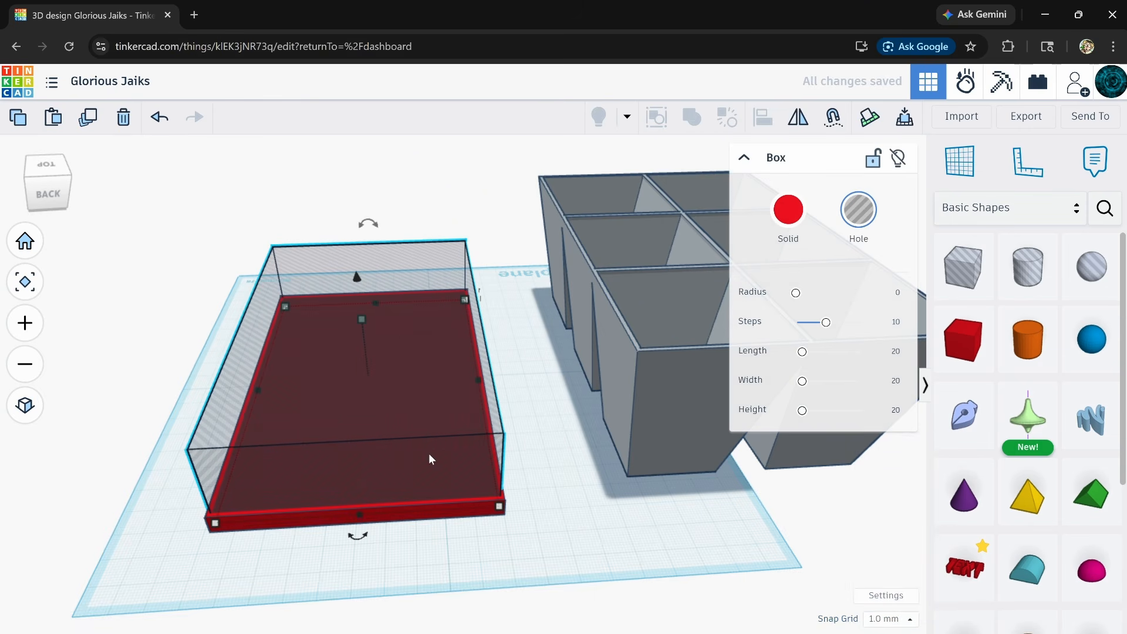
Step: Union the hole box with the base plate to hollow out a shallow tray, and colour it grey
shift+click(451, 416)
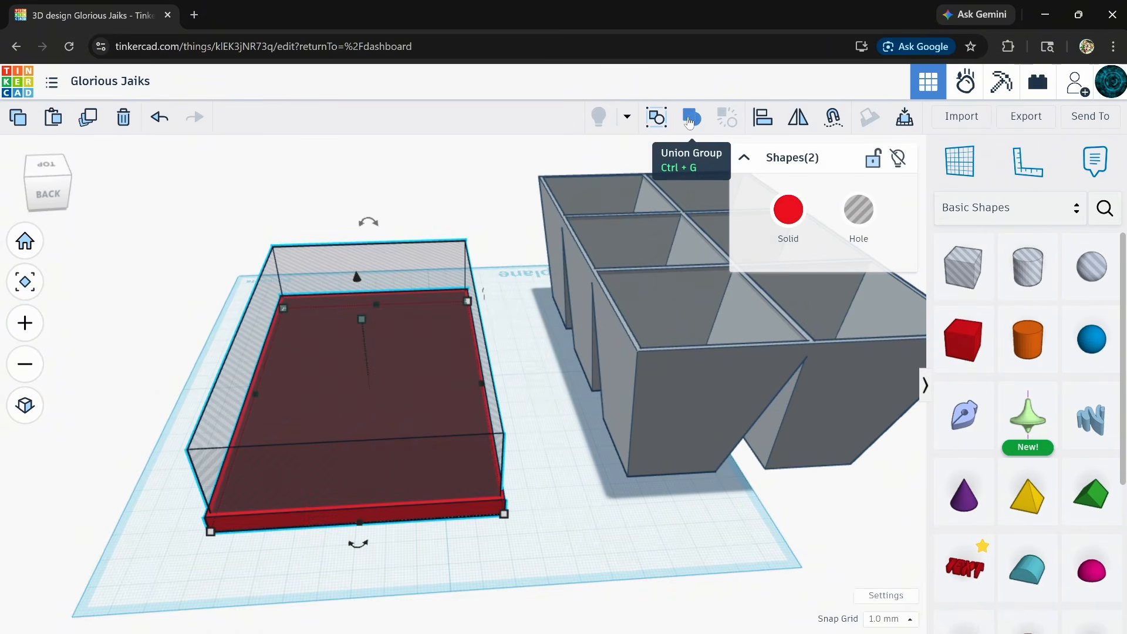
click(690, 119)
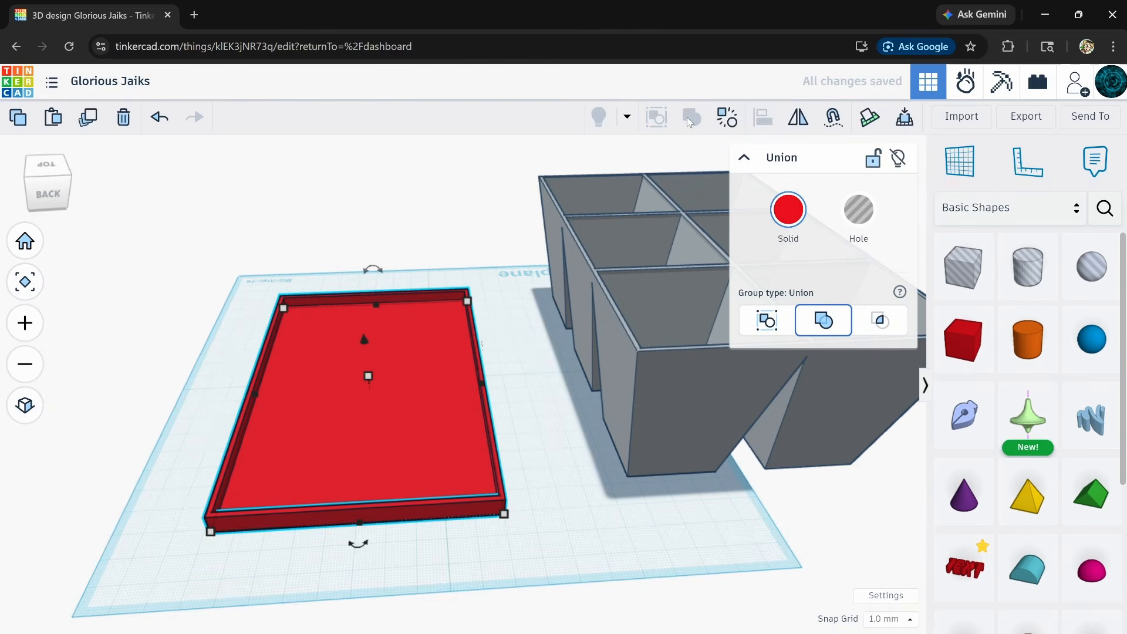
click(787, 231)
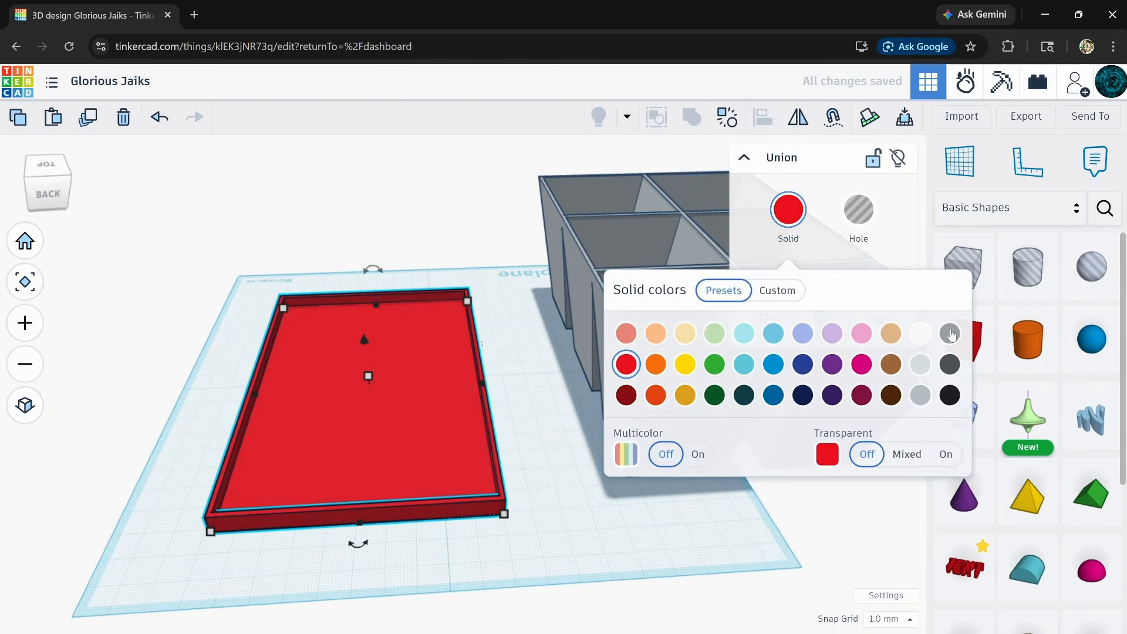
click(951, 333)
Step: Move the grouped containers over the grey tray and lower them until they rest inside its rim
right_drag(131, 494, 445, 438)
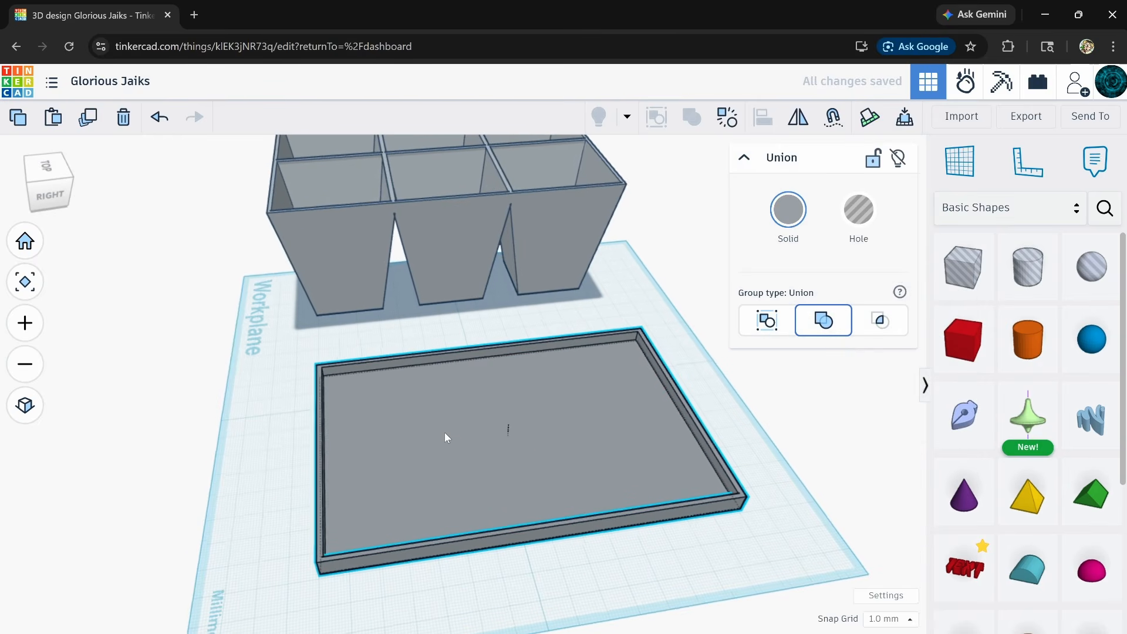
right_drag(430, 490, 458, 227)
drag(458, 227, 429, 464)
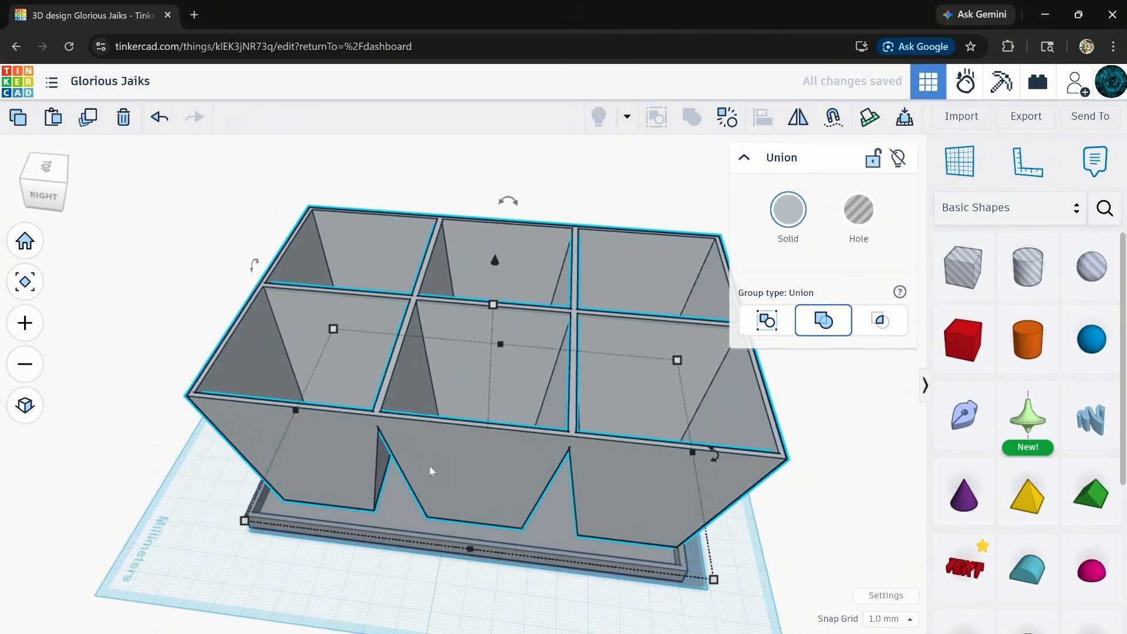
key(ctrl+Down)
key(ctrl+Down)
key(ctrl+Up)
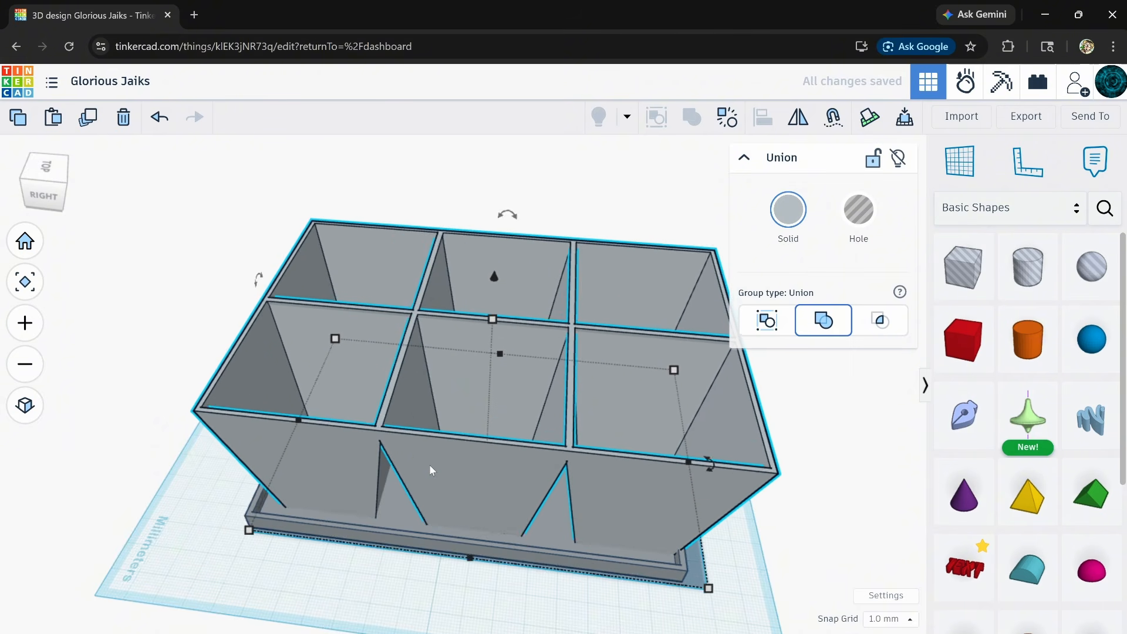
key(ctrl+Down)
key(ctrl+Up)
drag(460, 484, 449, 496)
Step: Nudge the containers about 2 mm within the tray and check how they fit inside the rim
right_drag(515, 491, 764, 478)
scroll(762, 469, down, 4)
middle_drag(761, 463, 587, 443)
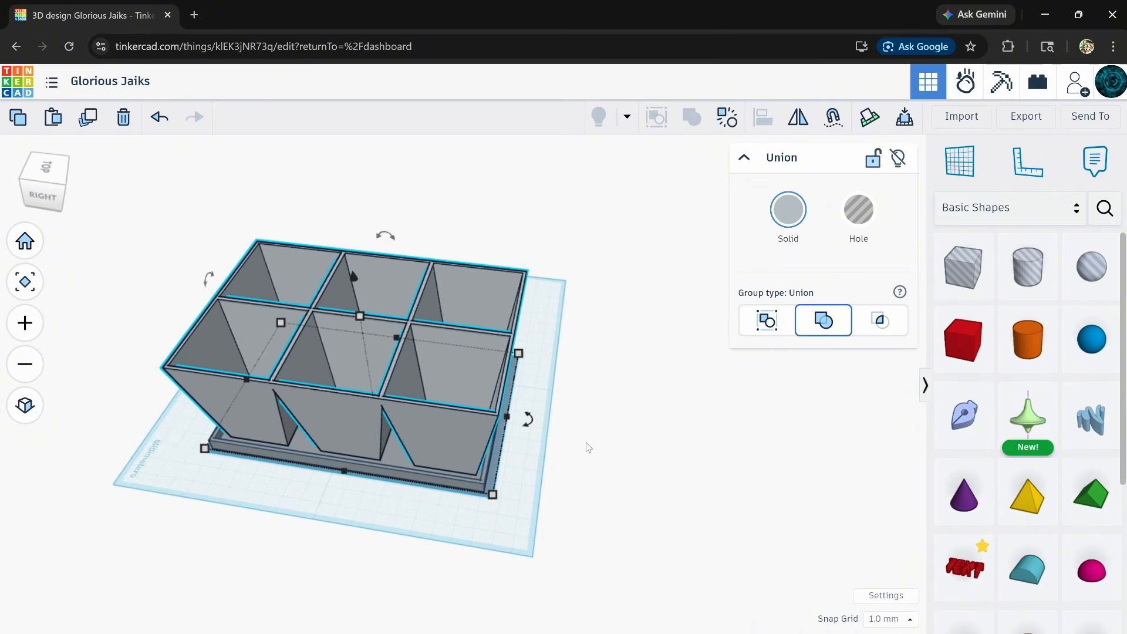
right_drag(255, 533, 364, 476)
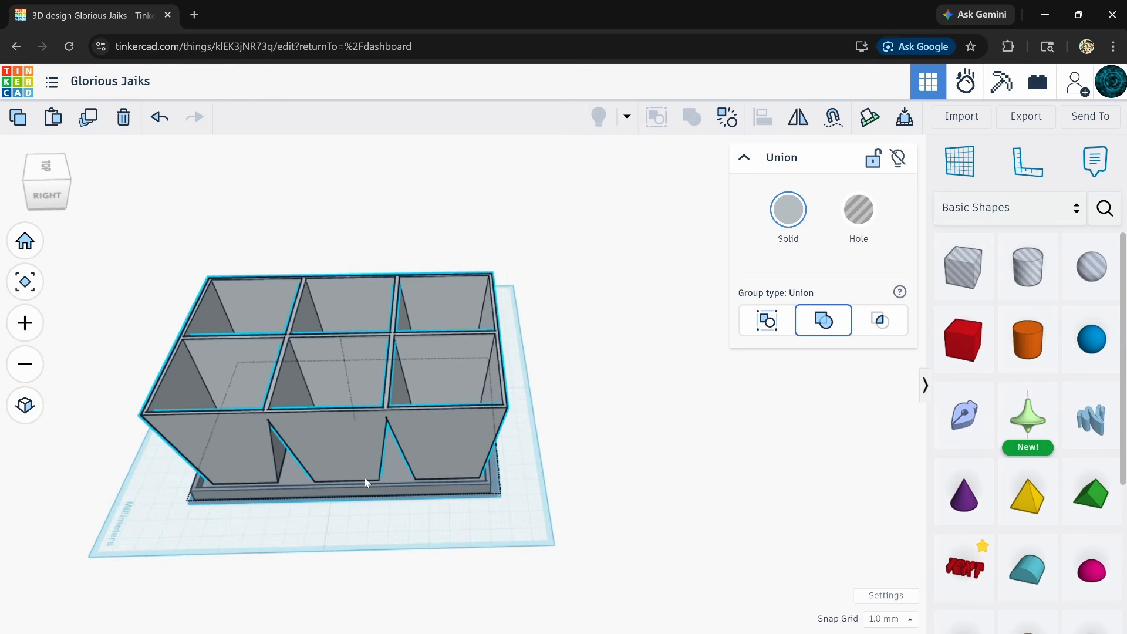
mouse_move(345, 438)
mouse_down()
mouse_move(499, 350)
mouse_move(395, 294)
mouse_move(342, 290)
mouse_move(372, 417)
mouse_move(344, 440)
mouse_up()
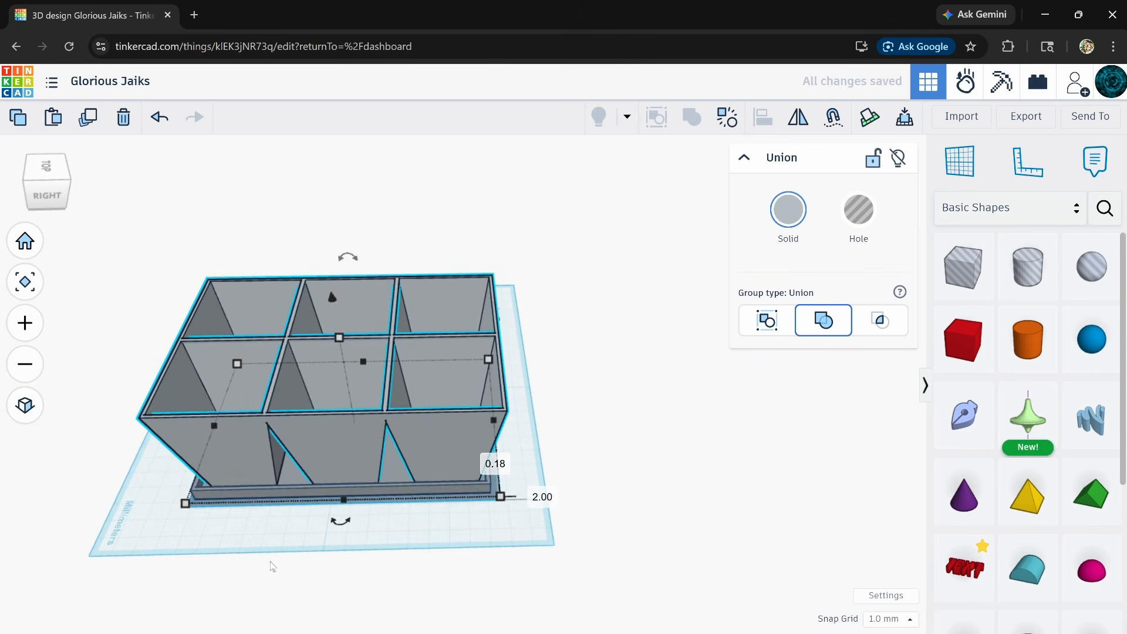
right_drag(344, 440, 297, 508)
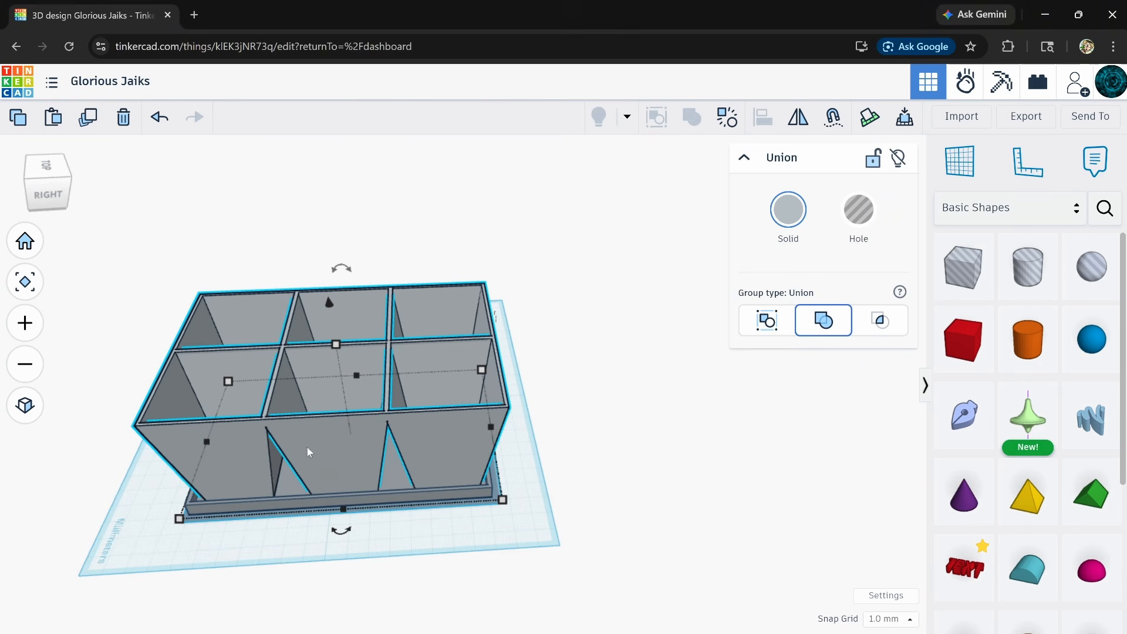
Step: Lift the containers off the tray and move both parts beside the workplane, with the tray in front of the containers
drag(308, 451, 647, 330)
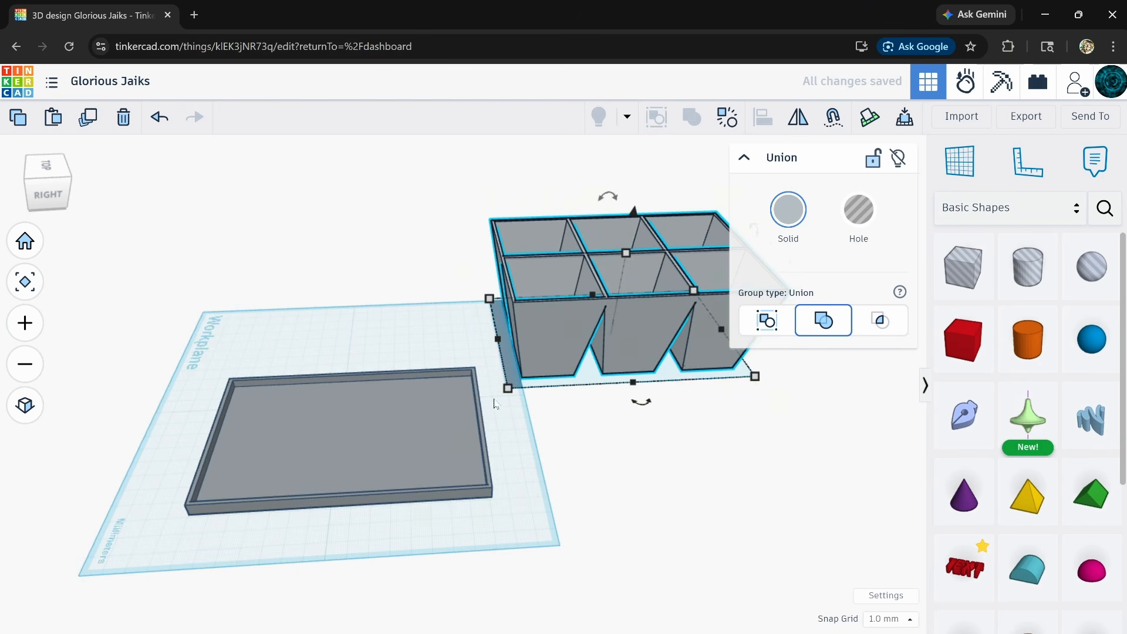
drag(333, 444, 645, 448)
mouse_move(576, 325)
mouse_down()
mouse_move(597, 322)
mouse_move(582, 316)
mouse_up()
right_drag(463, 495, 535, 291)
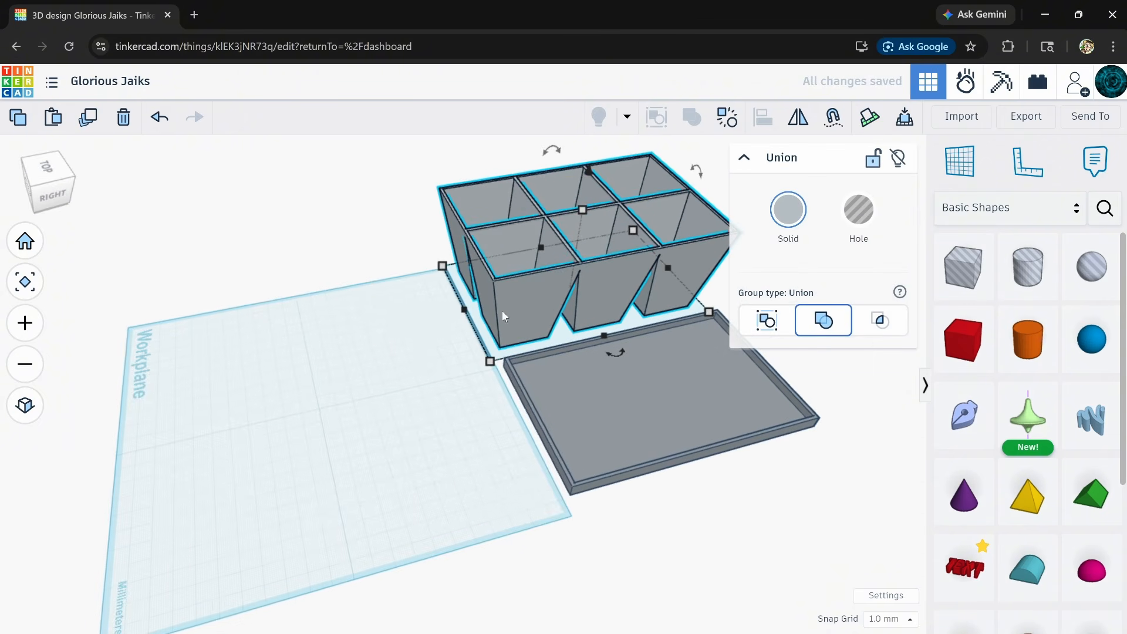
right_drag(477, 435, 379, 489)
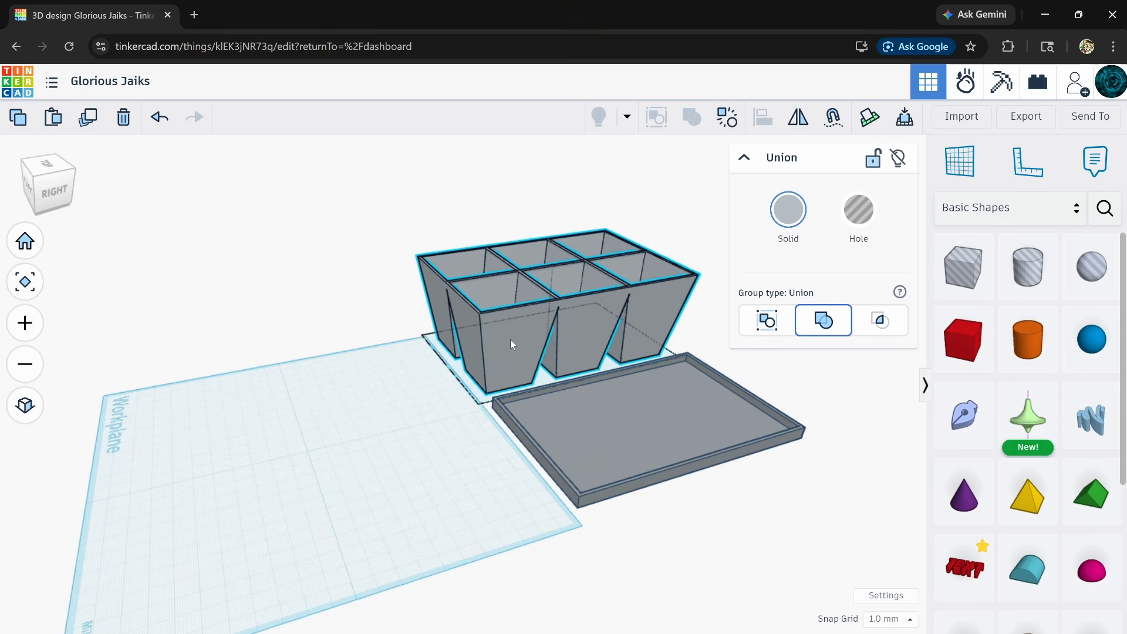
Step: Move the grouped containers back onto the workplane and inspect a cell's round floor opening up close
drag(510, 340, 178, 471)
right_drag(254, 562, 235, 446)
scroll(320, 342, up, 5)
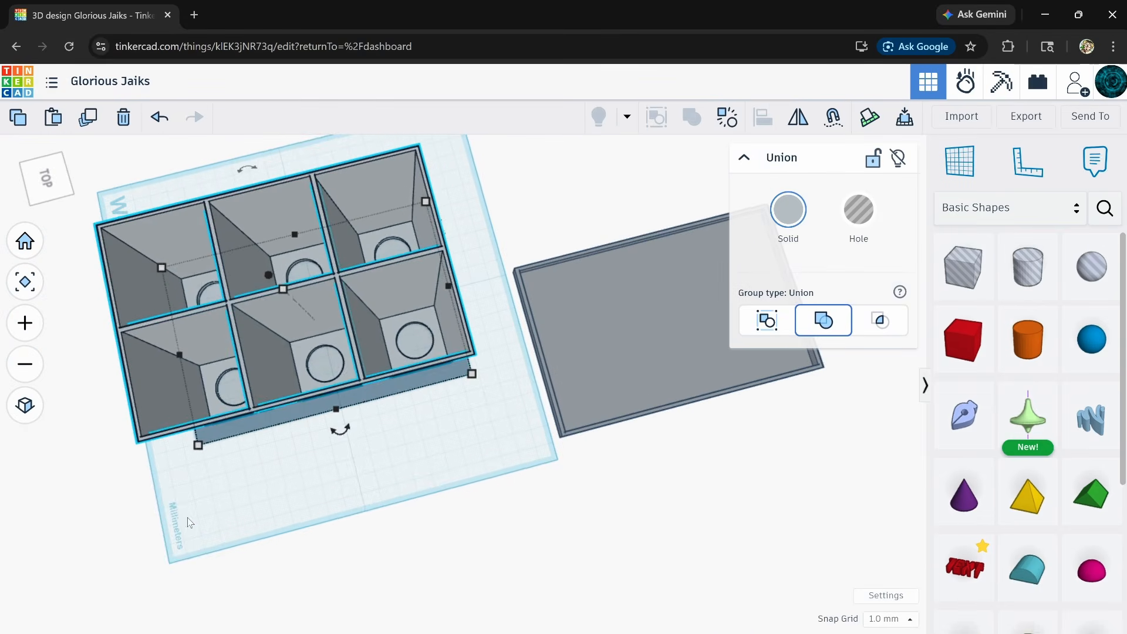
scroll(350, 405, up, 5)
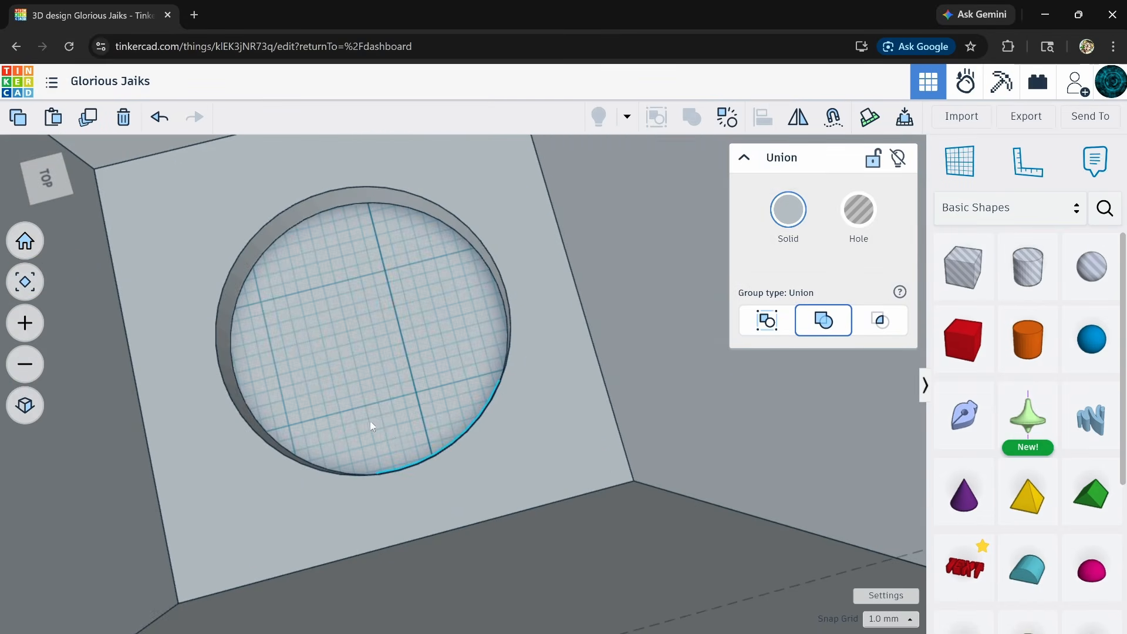
right_drag(373, 428, 470, 479)
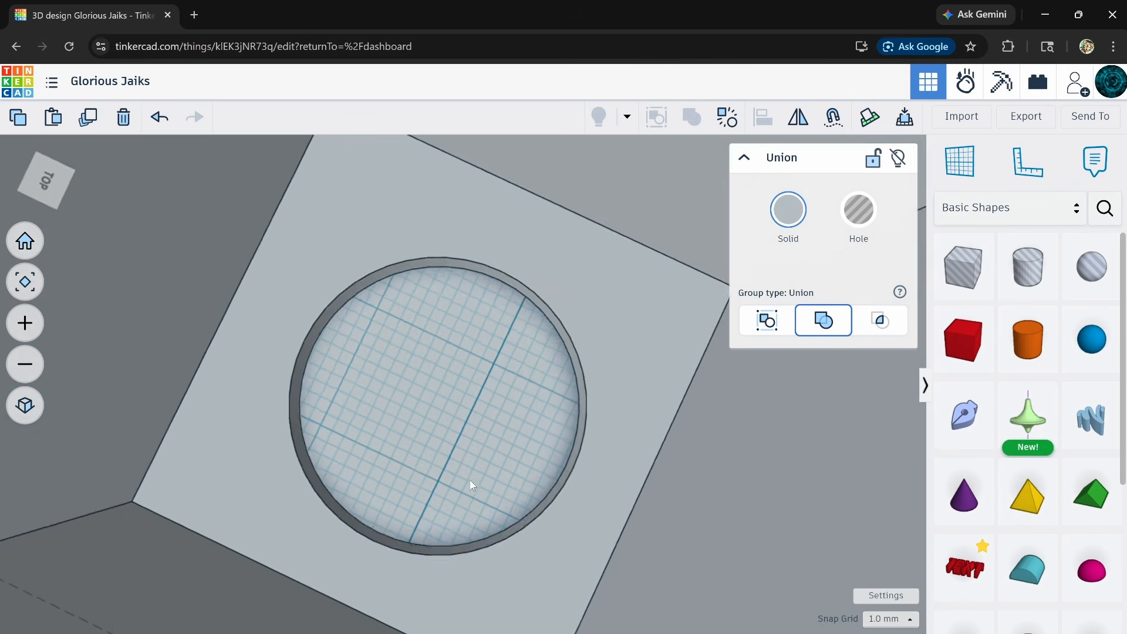
right_drag(514, 441, 533, 479)
Step: Ungroup the container assembly and its six individual containers to free the hole shapes in their floors
click(721, 120)
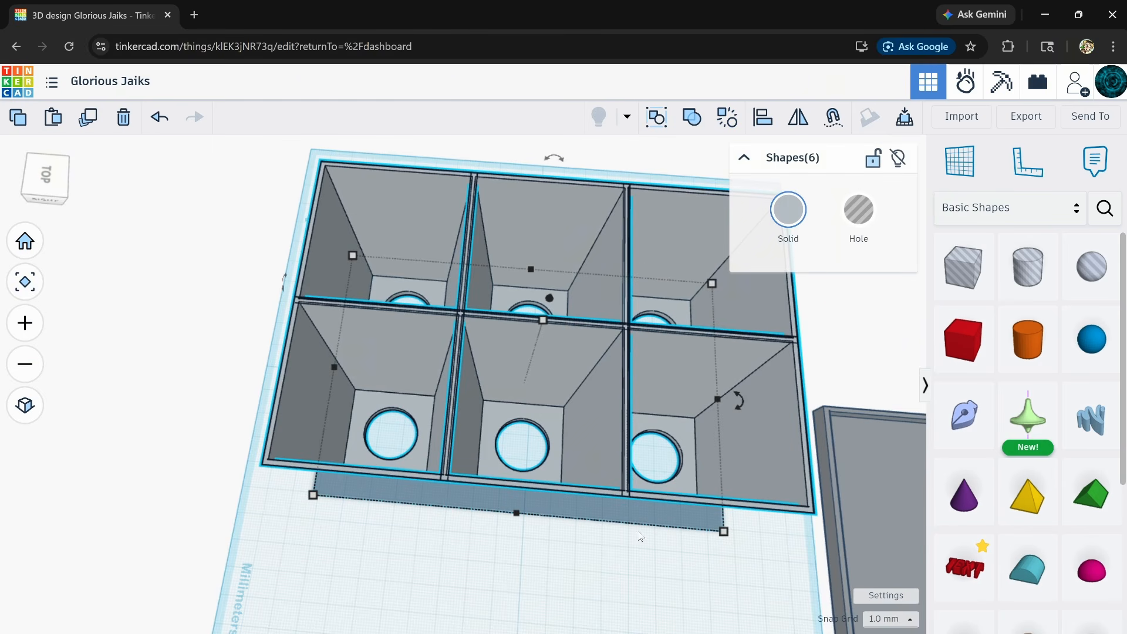
right_drag(640, 536, 644, 493)
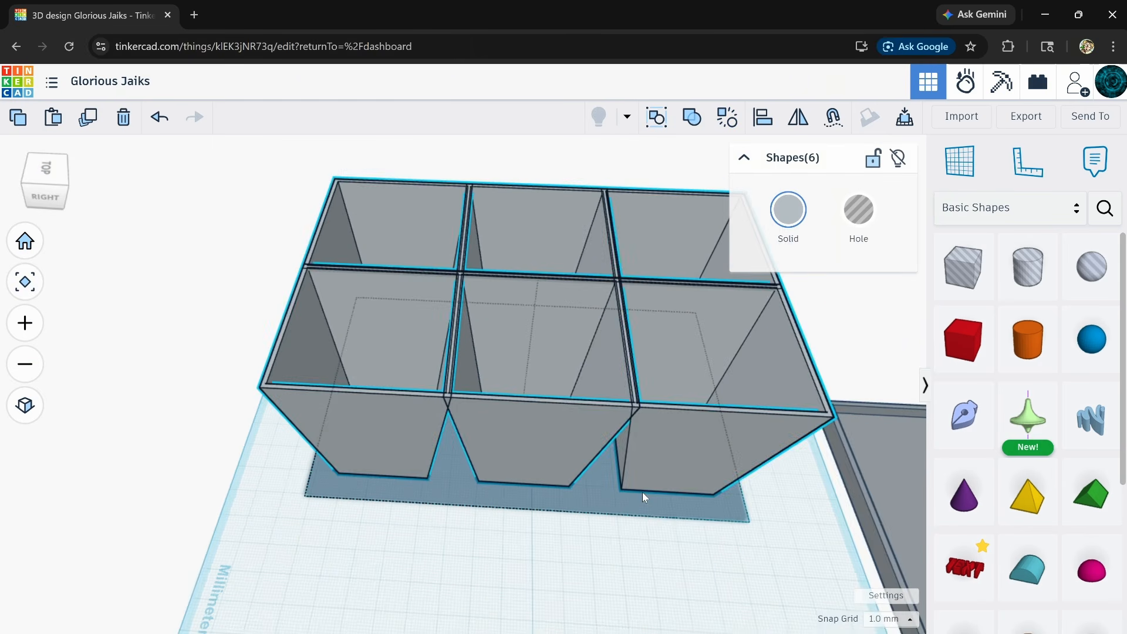
click(729, 121)
click(492, 514)
right_drag(451, 470, 441, 503)
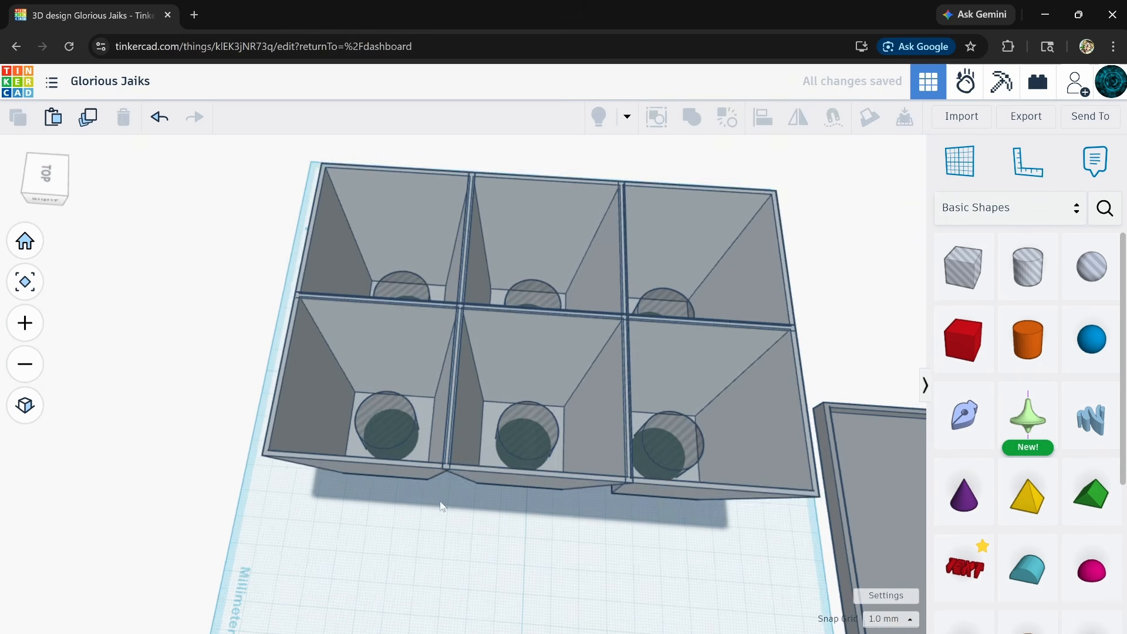
click(405, 283)
shift+click(528, 296)
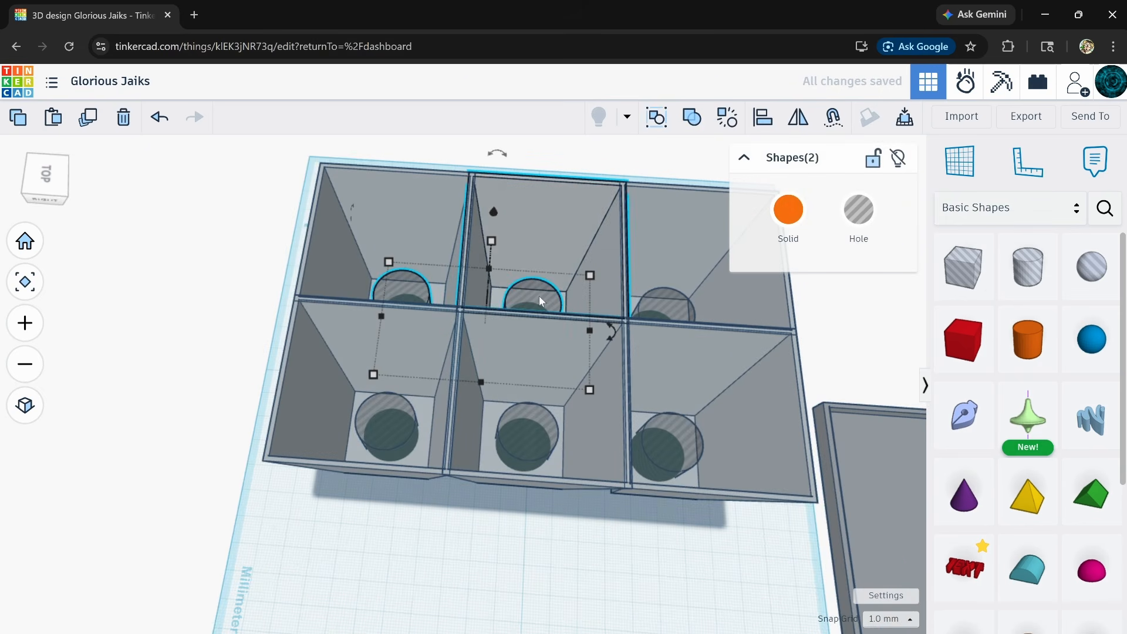
click(543, 164)
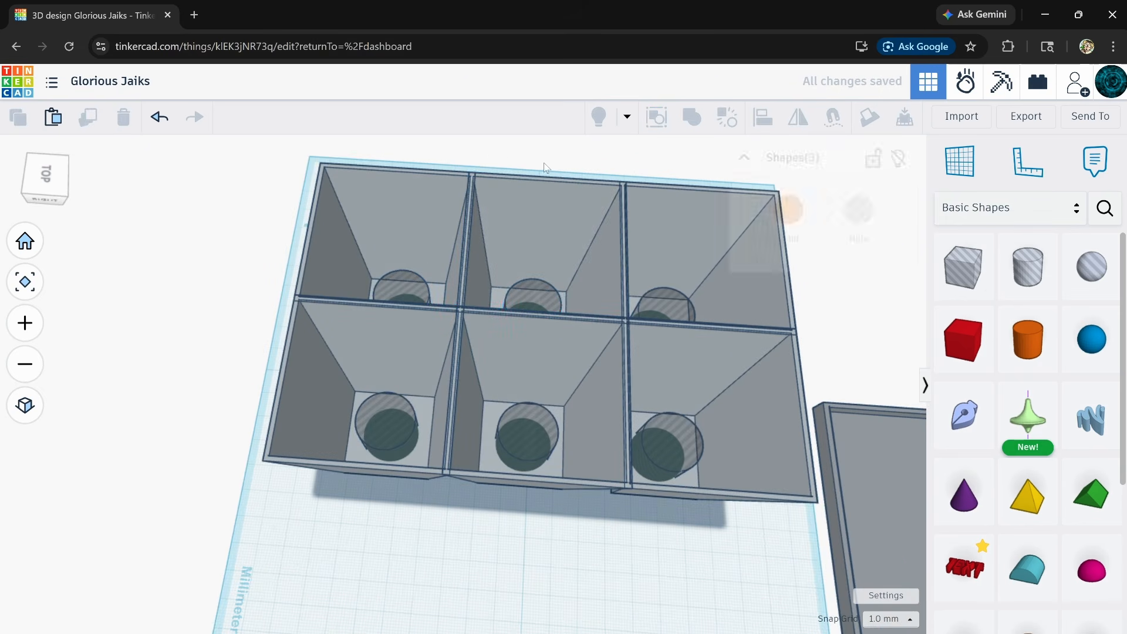
Step: Select the six cylinder holes in the container floors and lower them together by about 4 mm
click(400, 288)
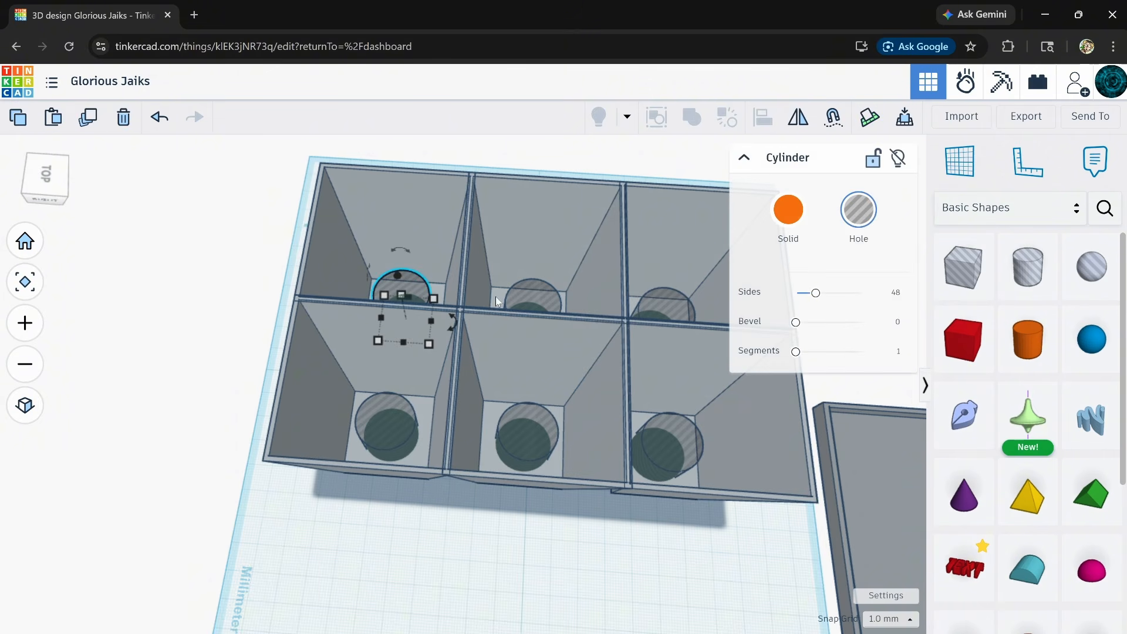
shift+click(533, 292)
shift+click(657, 300)
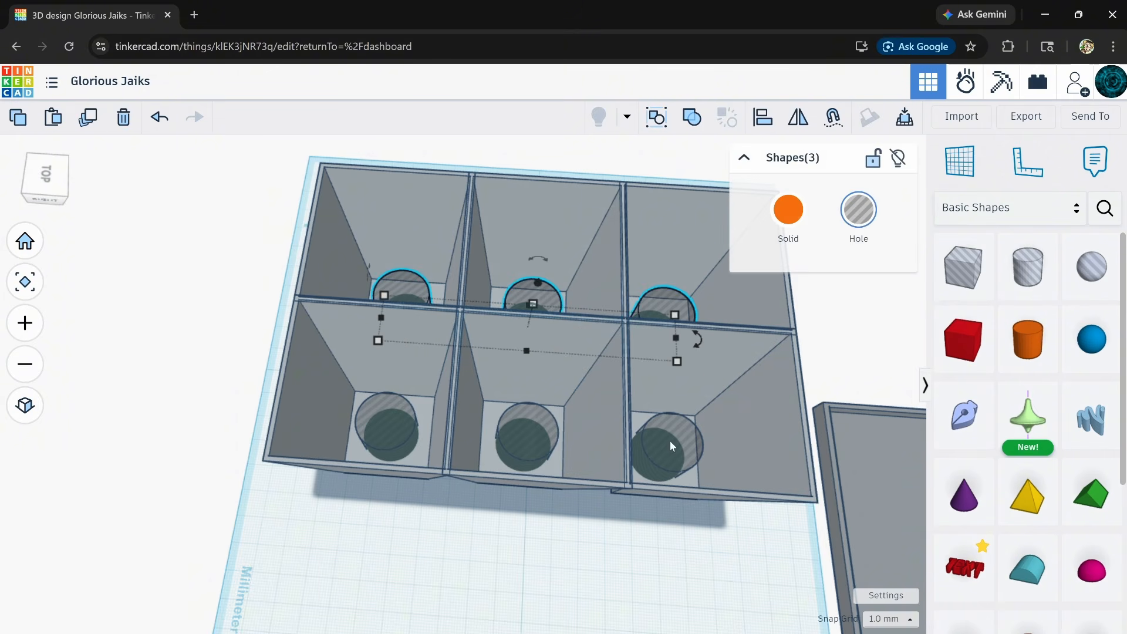
shift+click(552, 435)
shift+click(376, 419)
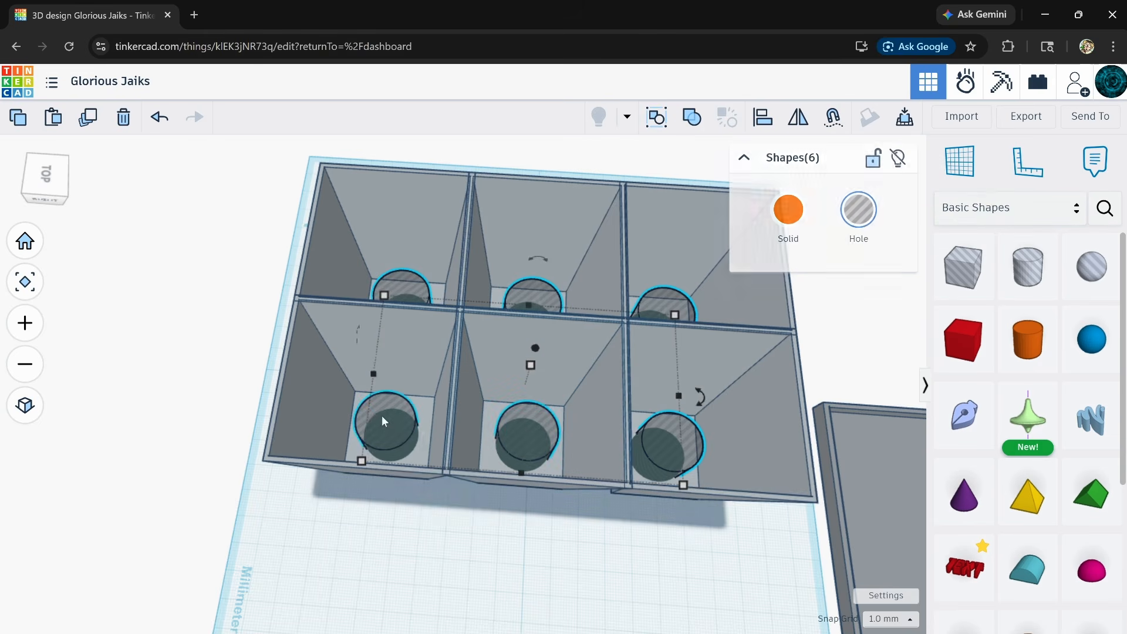
key(ctrl+Down)
key(ctrl+Down)
key(ctrl+Down)
key(ctrl+Down)
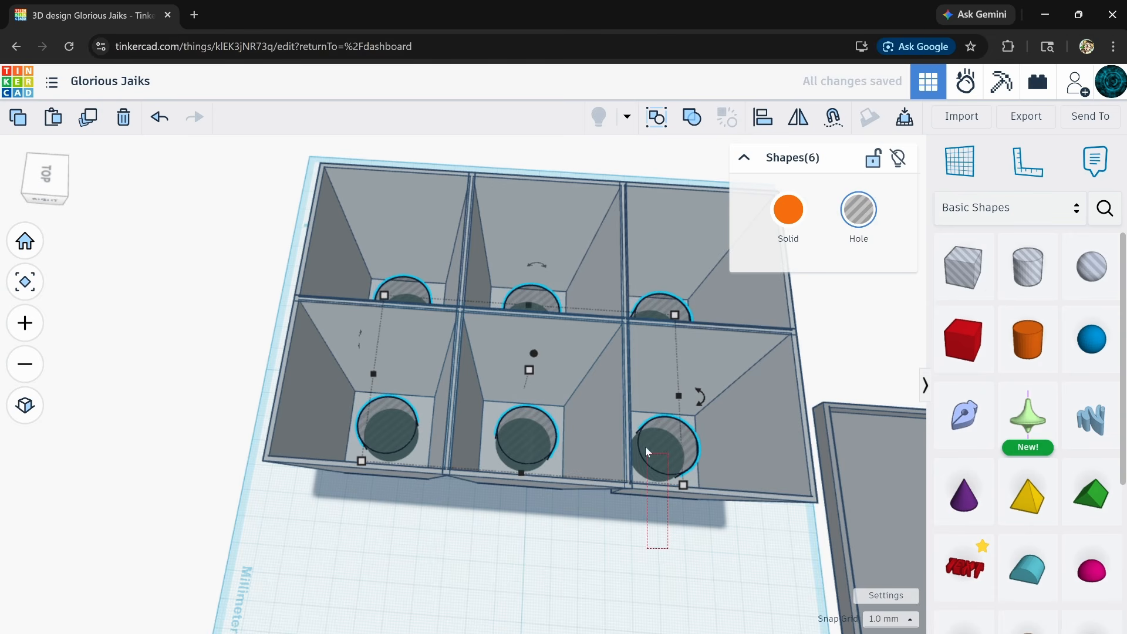
Step: Combine the six containers and their cylinder holes into one union group to cut the floor openings
drag(364, 274, 364, 273)
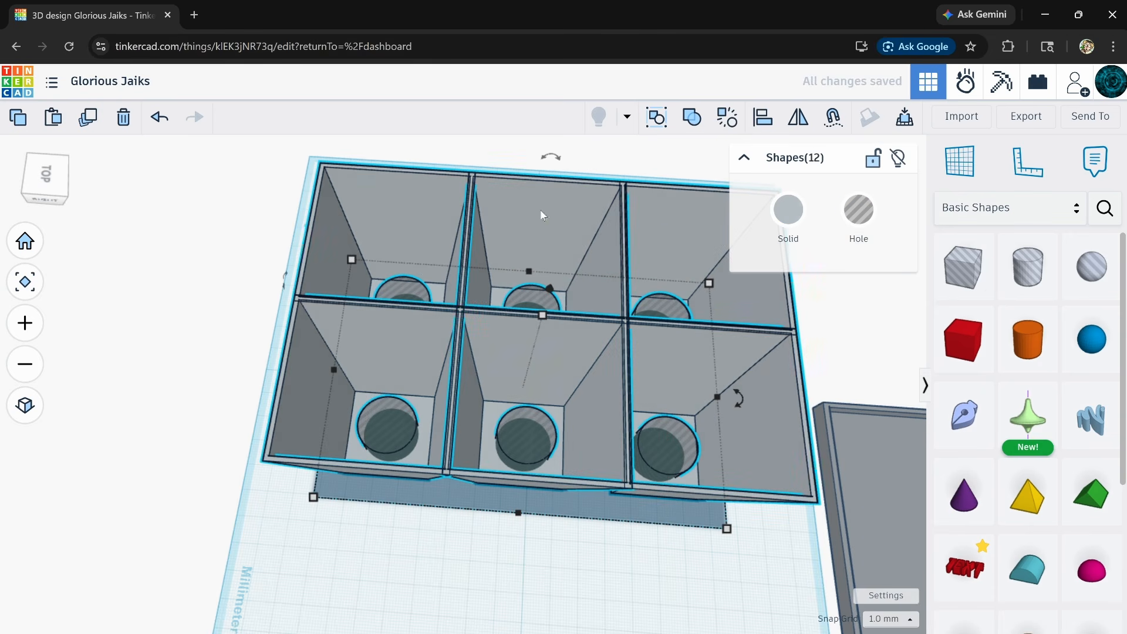
click(690, 121)
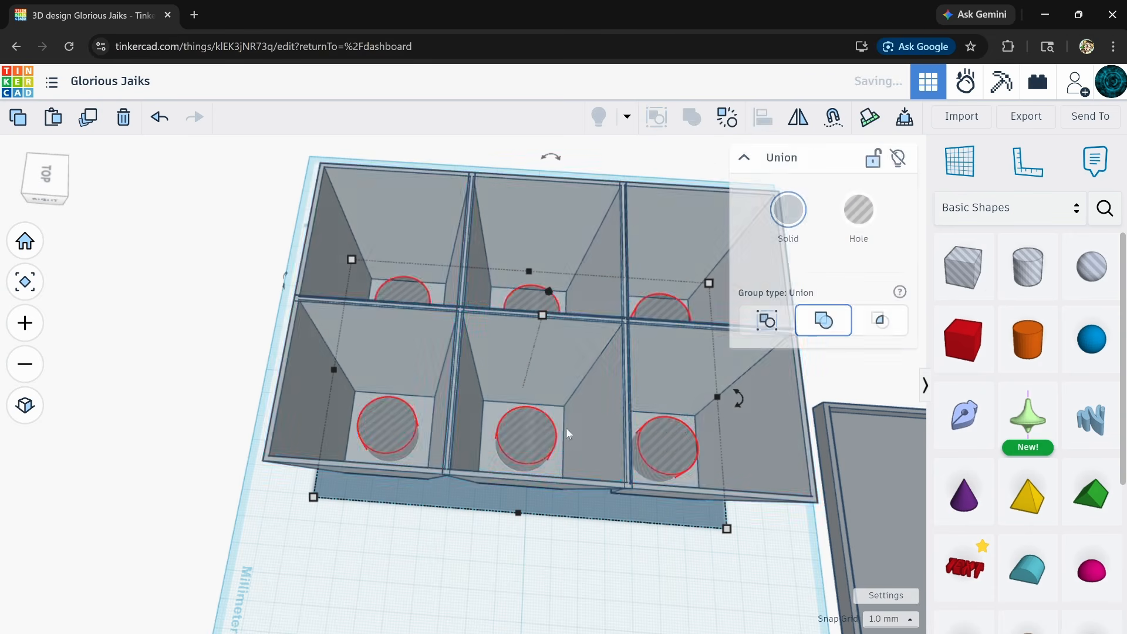
right_drag(550, 546, 485, 487)
scroll(540, 394, up, 2)
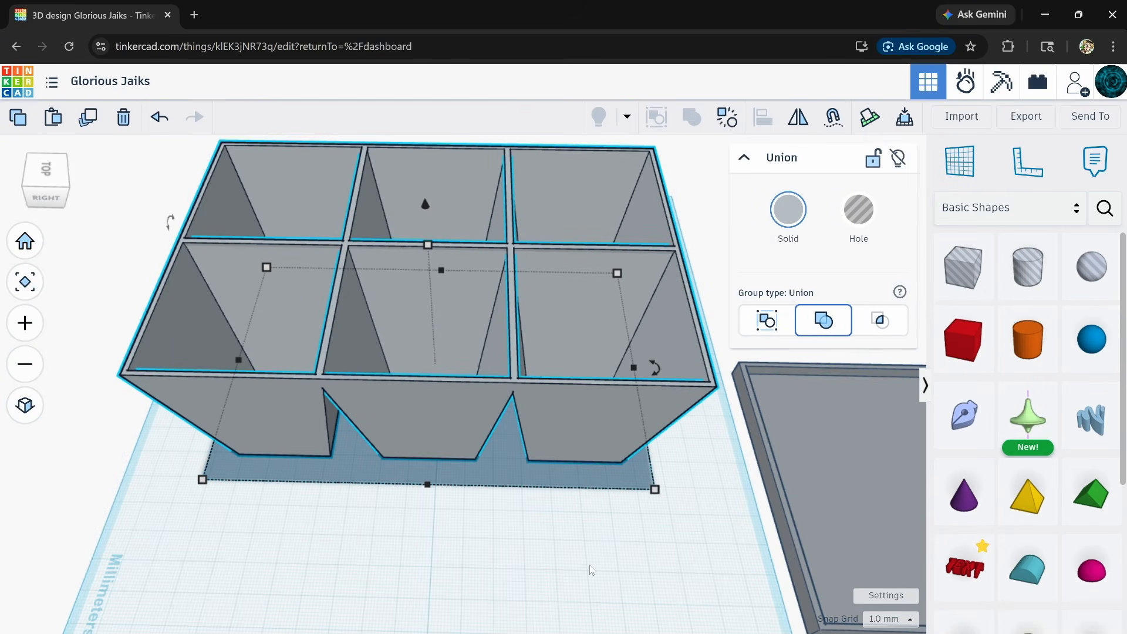
Step: Add a box hole of about 212 by 166 mm beneath the containers and extend it 62 mm below the workplane
scroll(588, 504, down, 3)
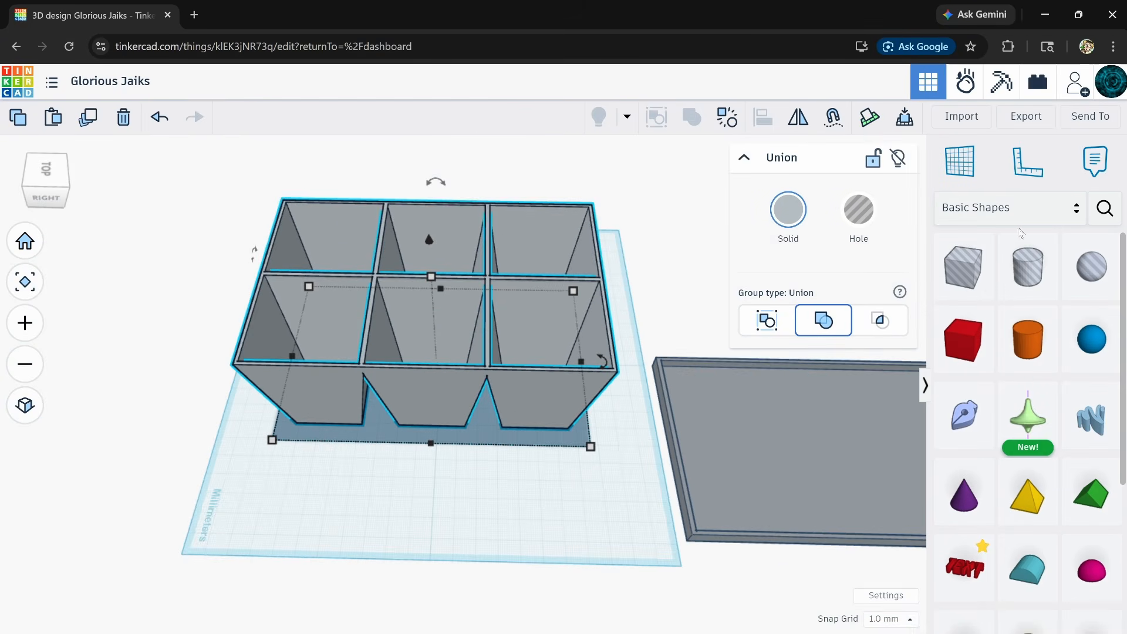
click(964, 268)
click(573, 467)
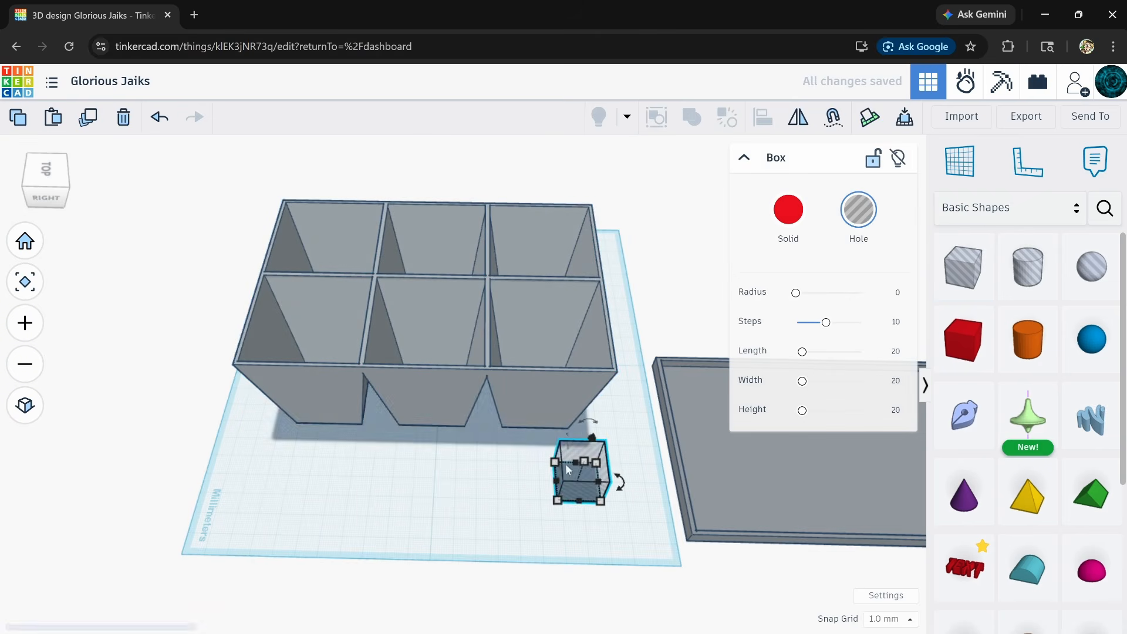
drag(560, 452, 234, 244)
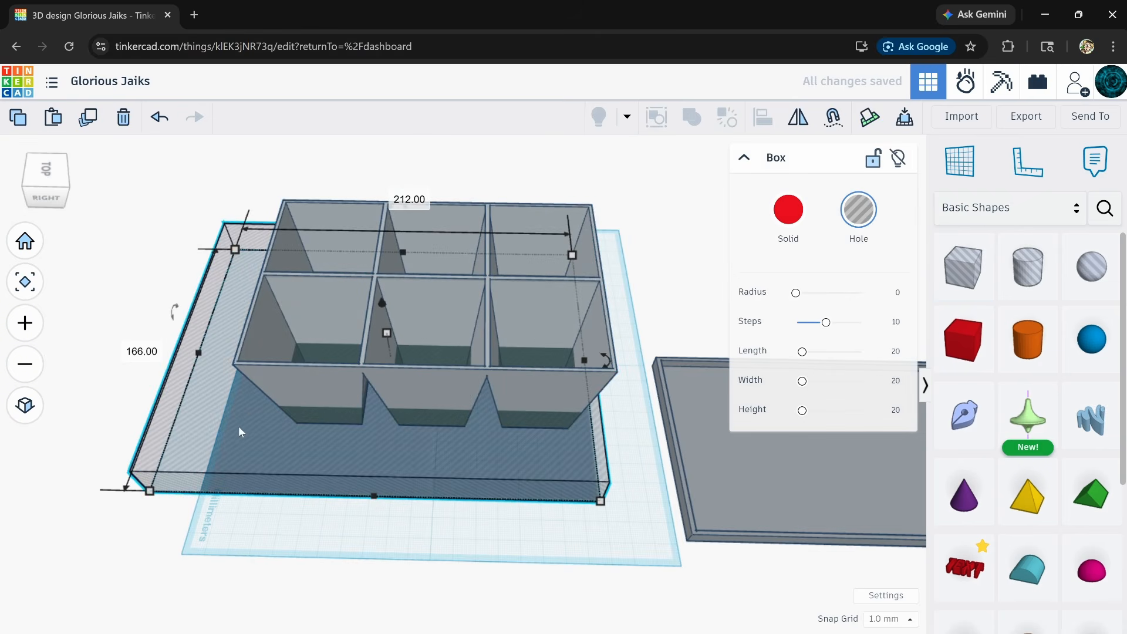
drag(293, 417, 291, 416)
drag(432, 404, 432, 412)
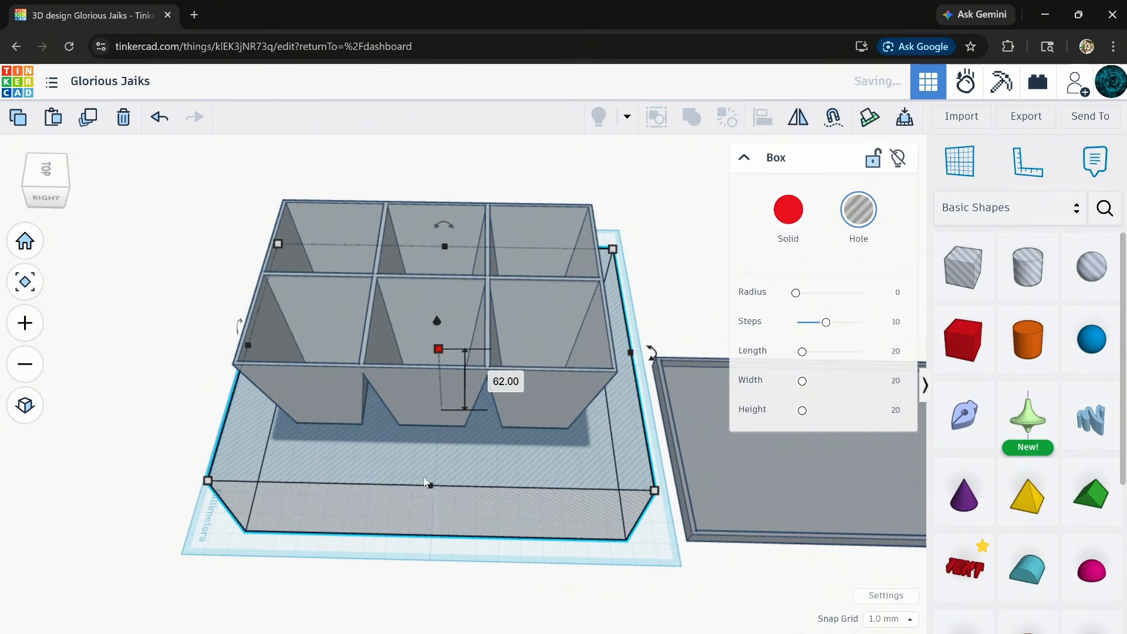
Step: Union the box hole with the container assembly to trim its underside, and drop the result onto the workplane
right_drag(428, 452, 406, 380)
right_drag(376, 508, 437, 458)
scroll(495, 402, up, 10)
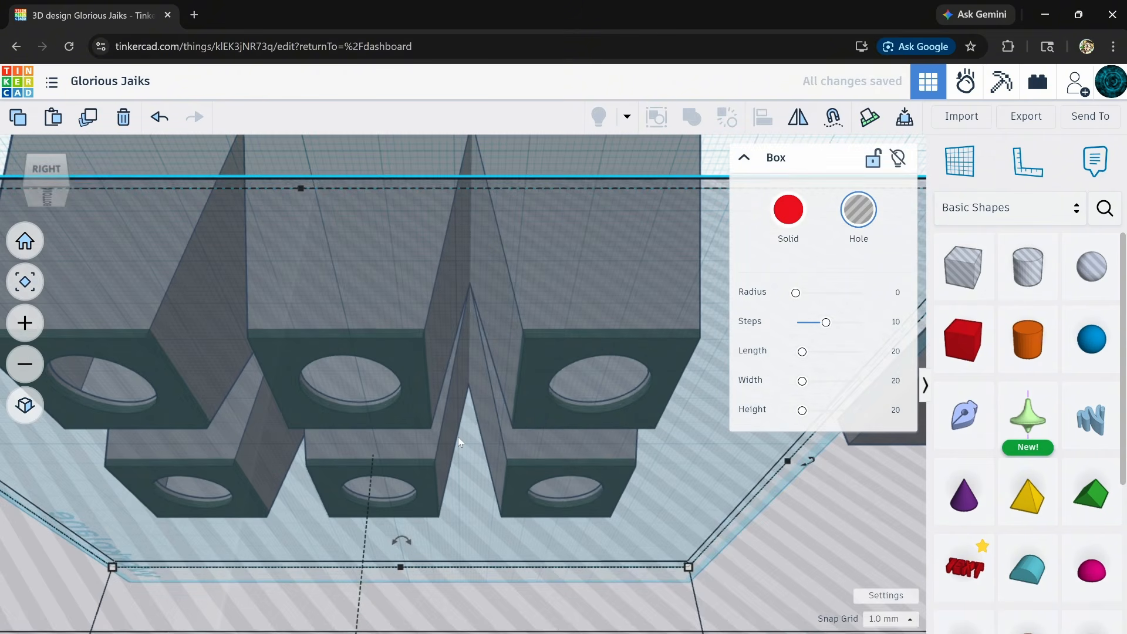
right_drag(458, 437, 504, 453)
scroll(460, 455, down, 4)
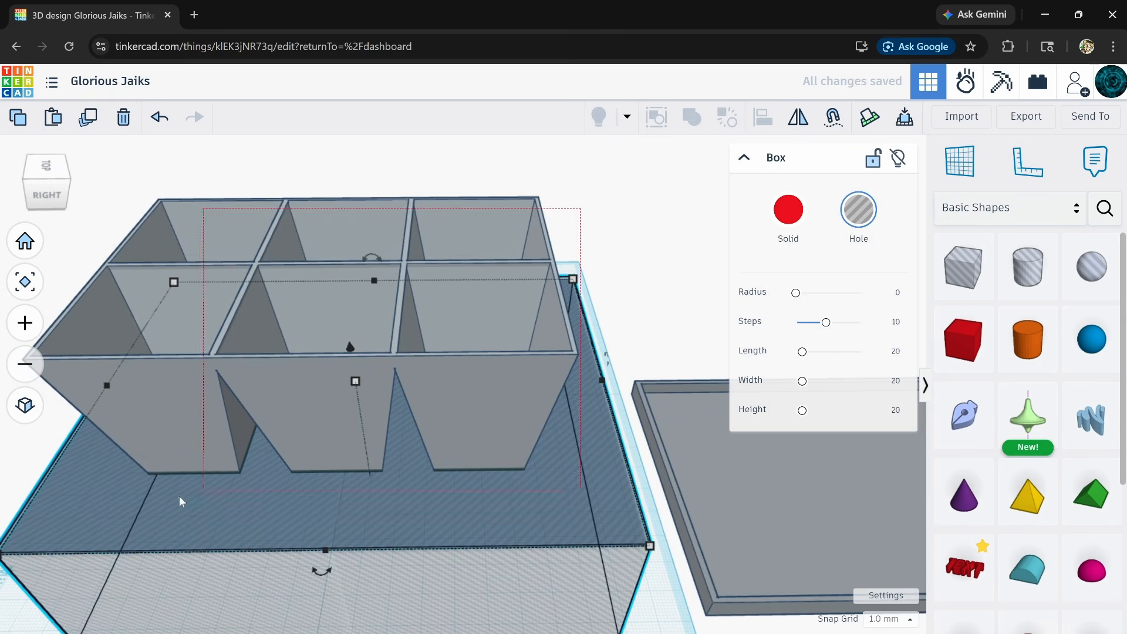
drag(180, 501, 176, 499)
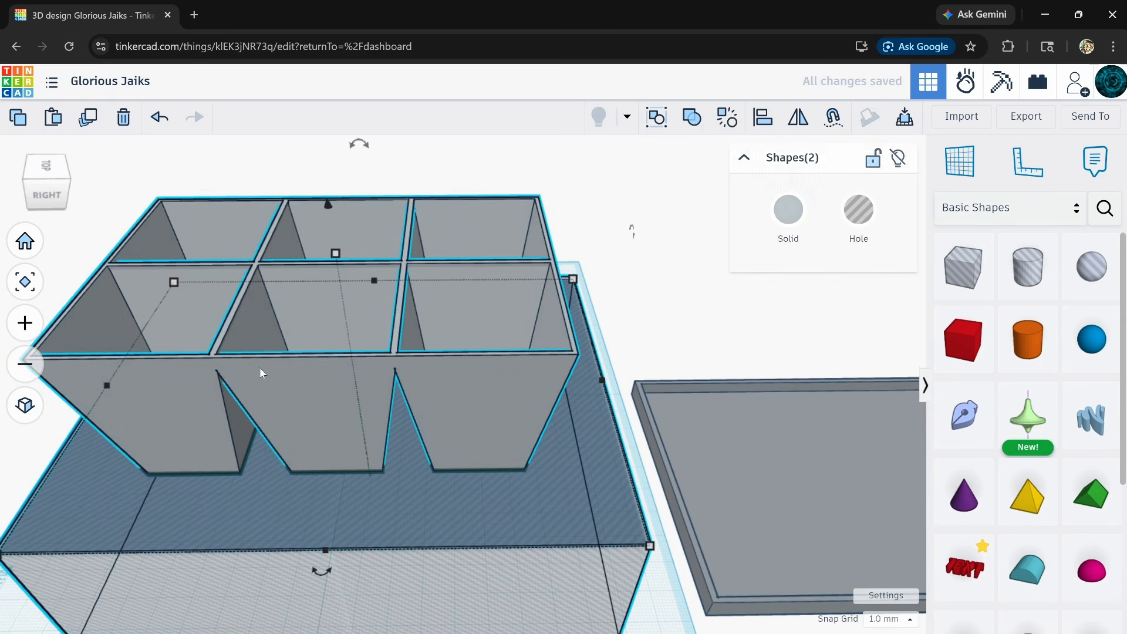
click(687, 118)
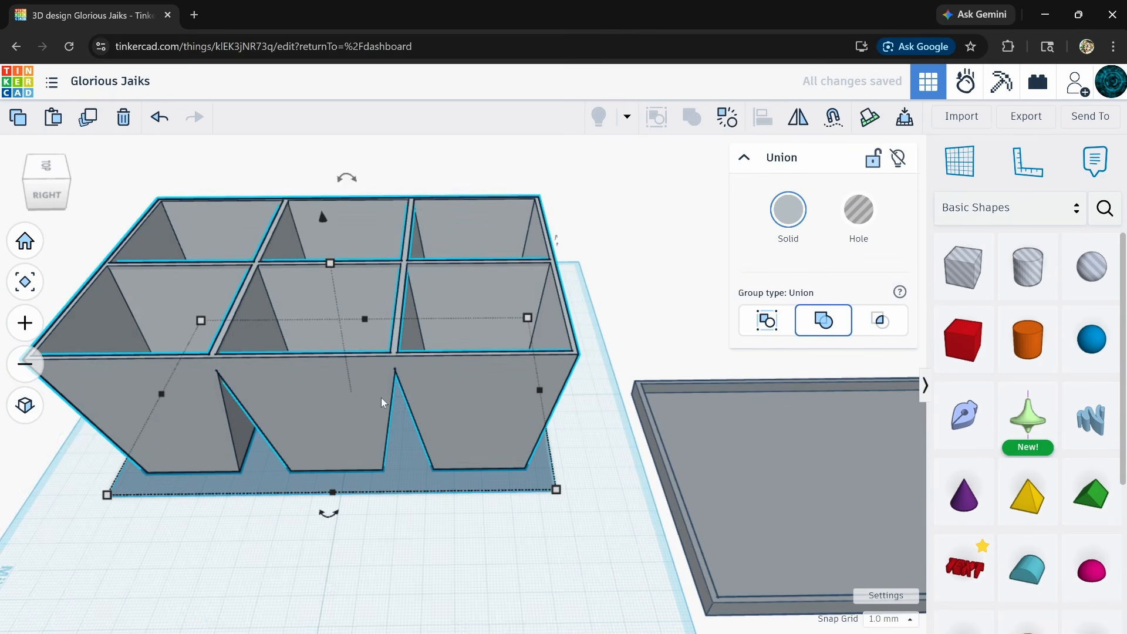
key(d)
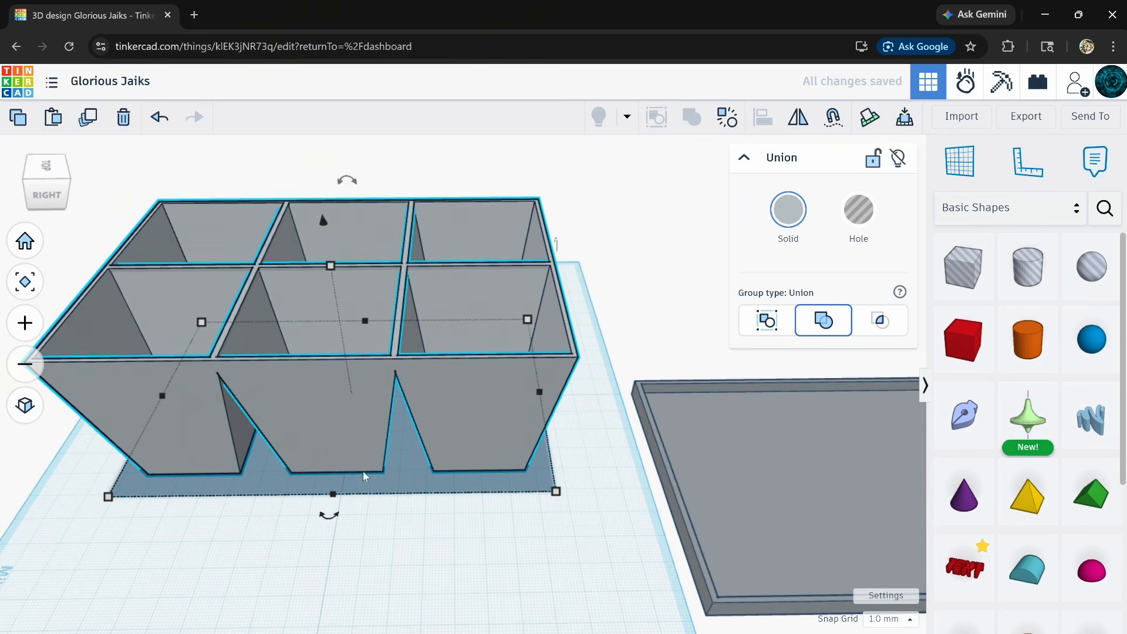
right_drag(364, 475, 419, 429)
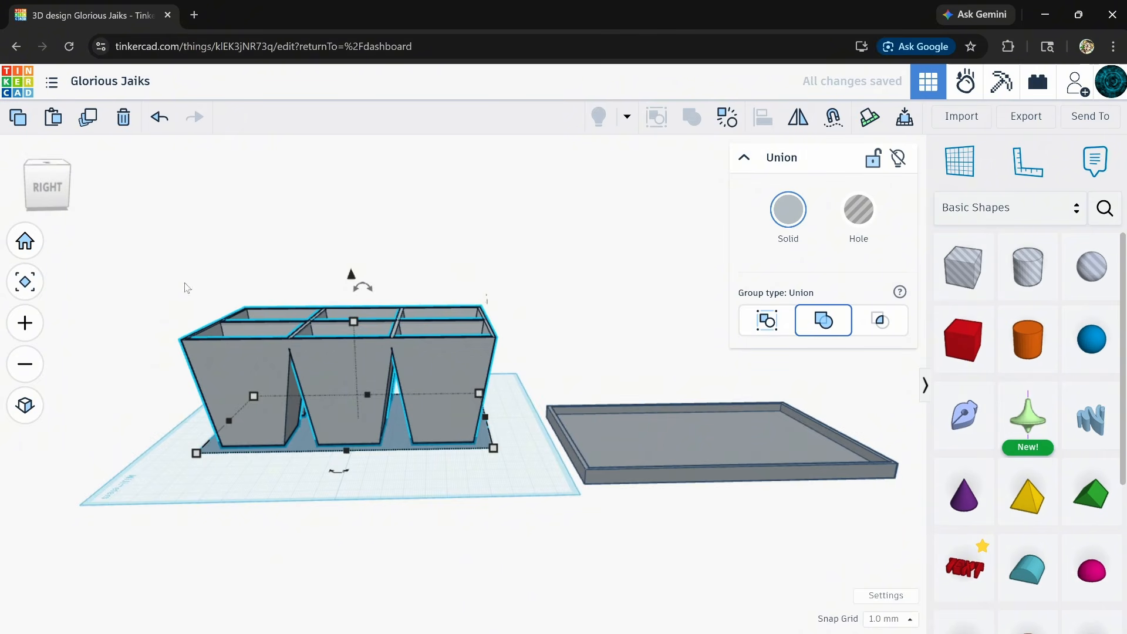
scroll(430, 367, up, 10)
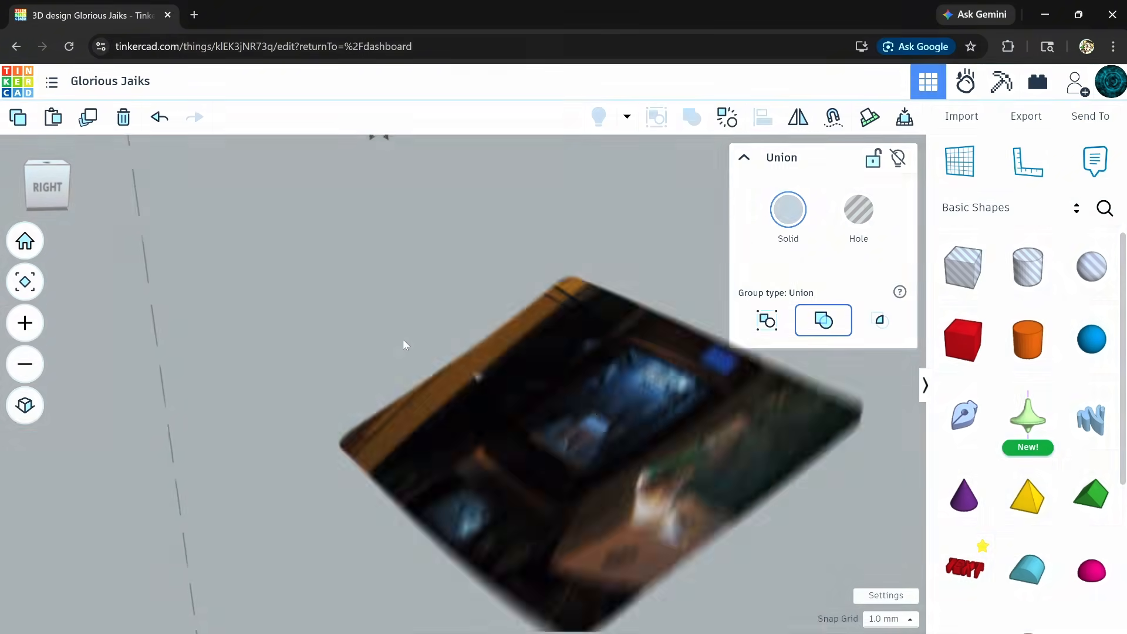